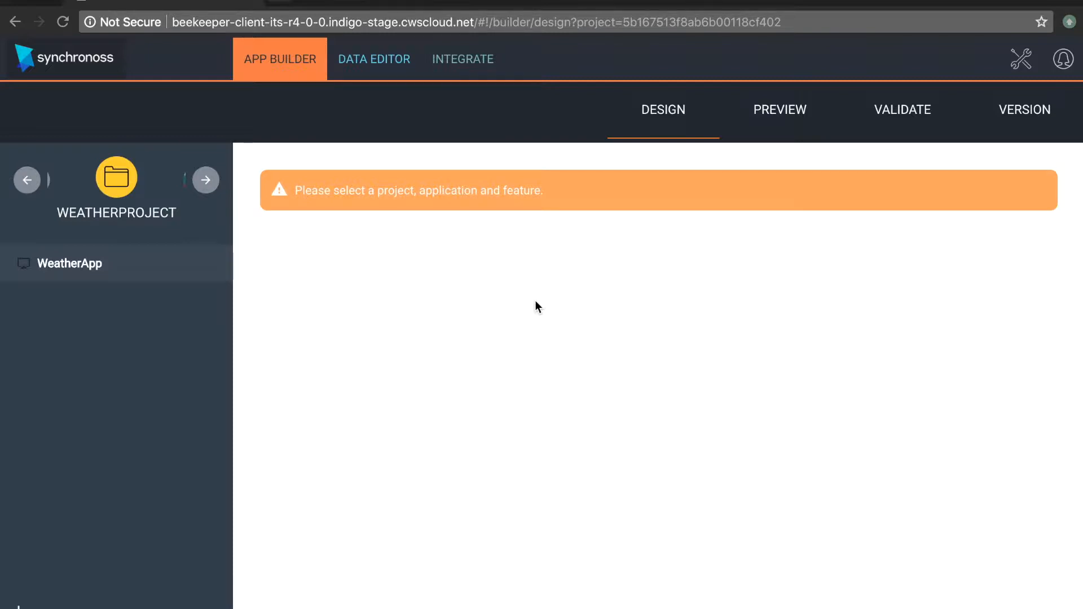
Step: Select WeatherApp in the project and open its application data model in the data editor
click(376, 59)
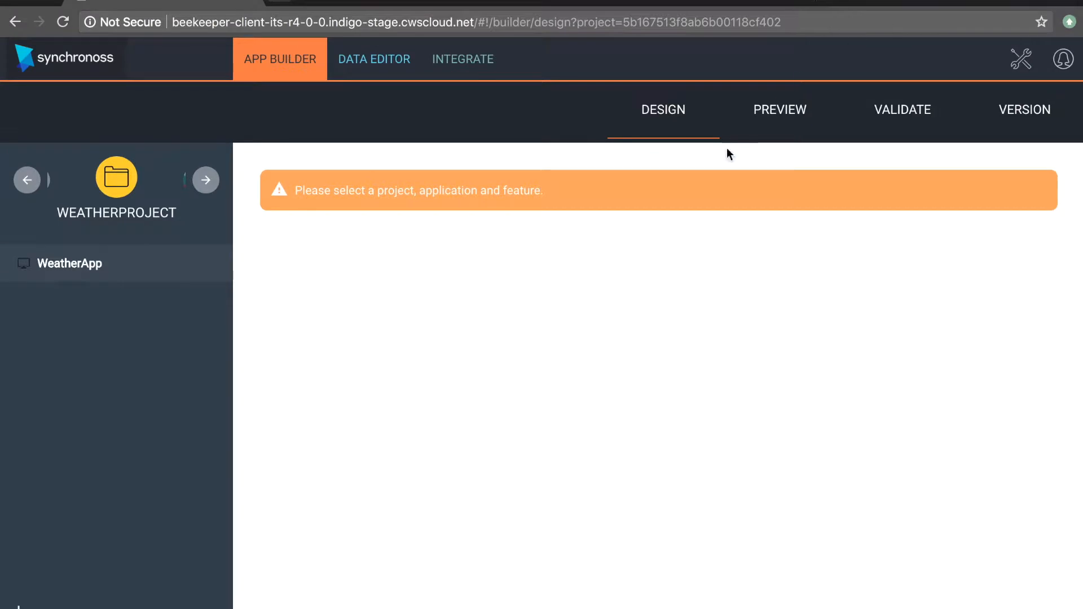
click(97, 271)
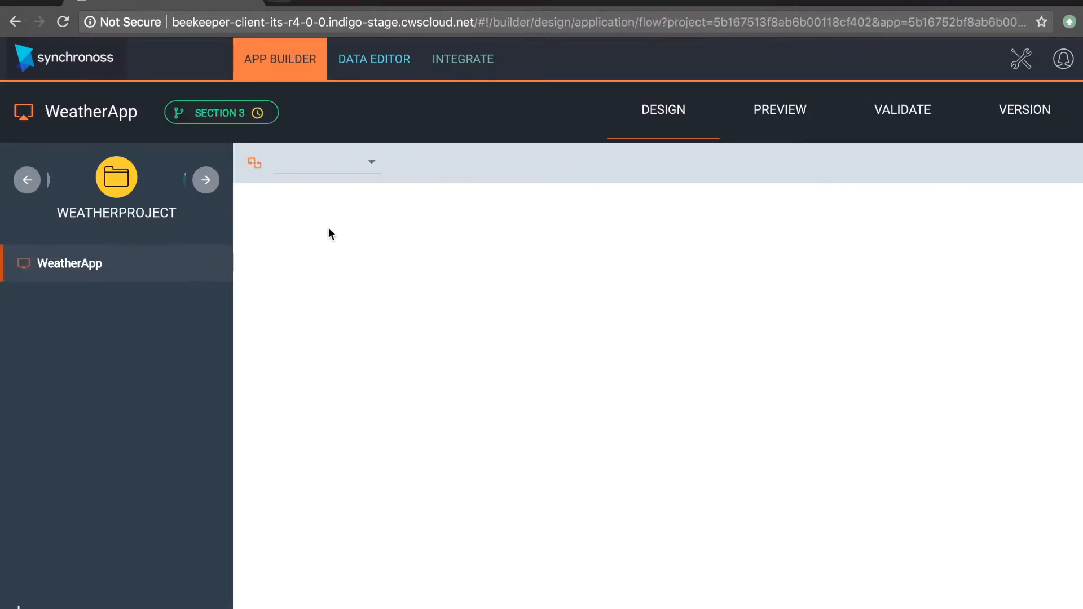
click(372, 72)
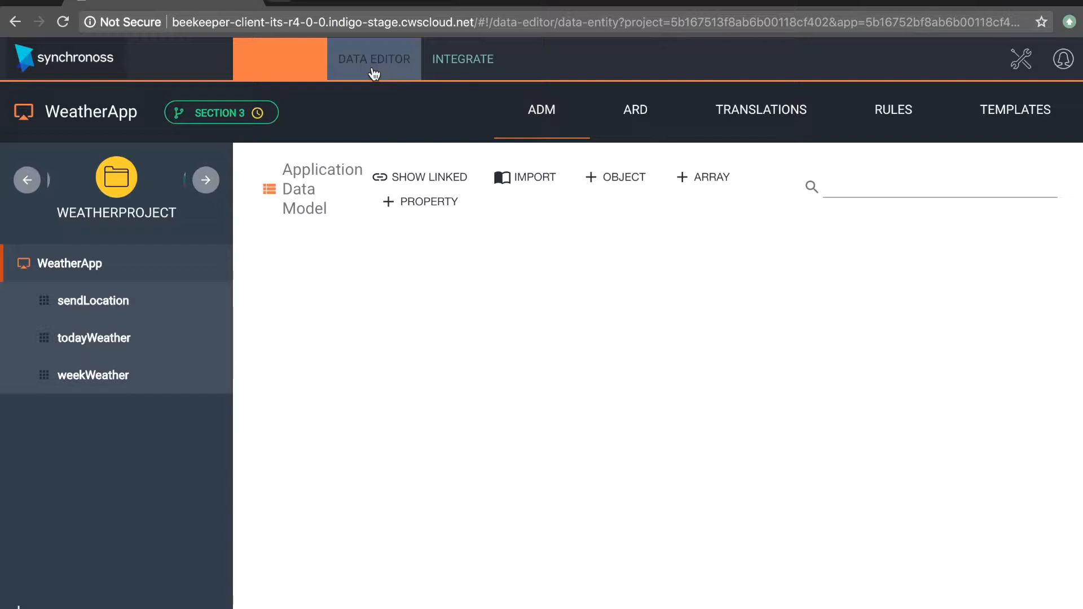
click(372, 71)
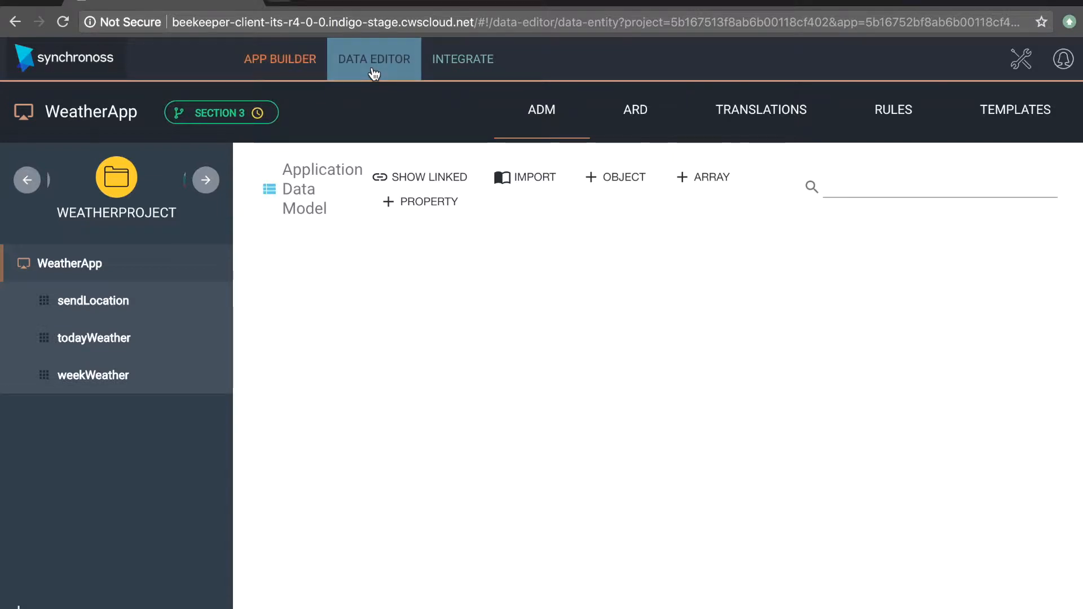
Step: Add a Number property named weatherStepCounter to the application data model and save it
click(440, 201)
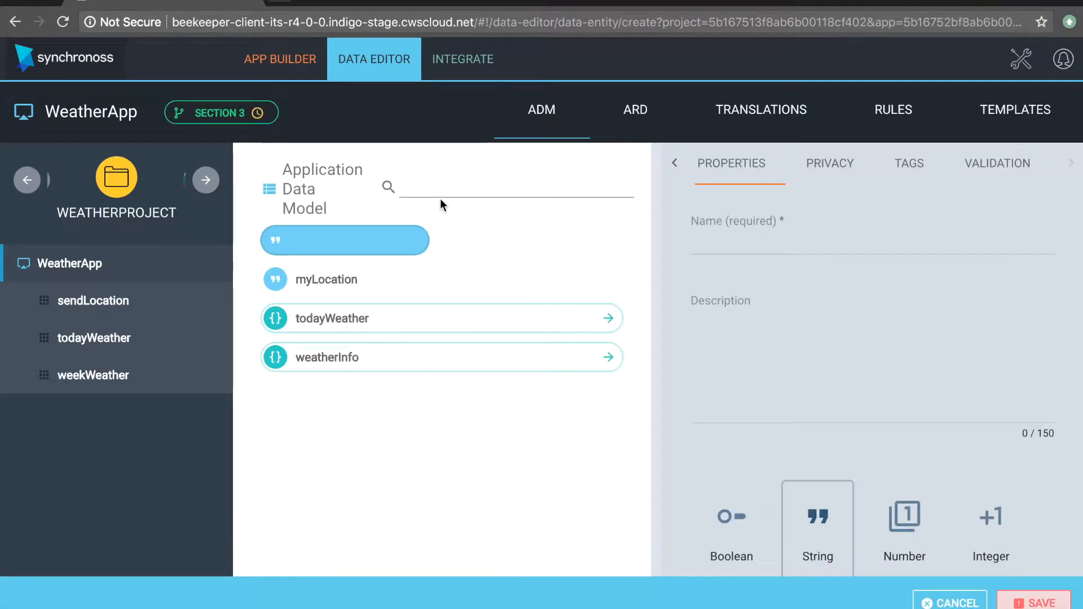
click(936, 247)
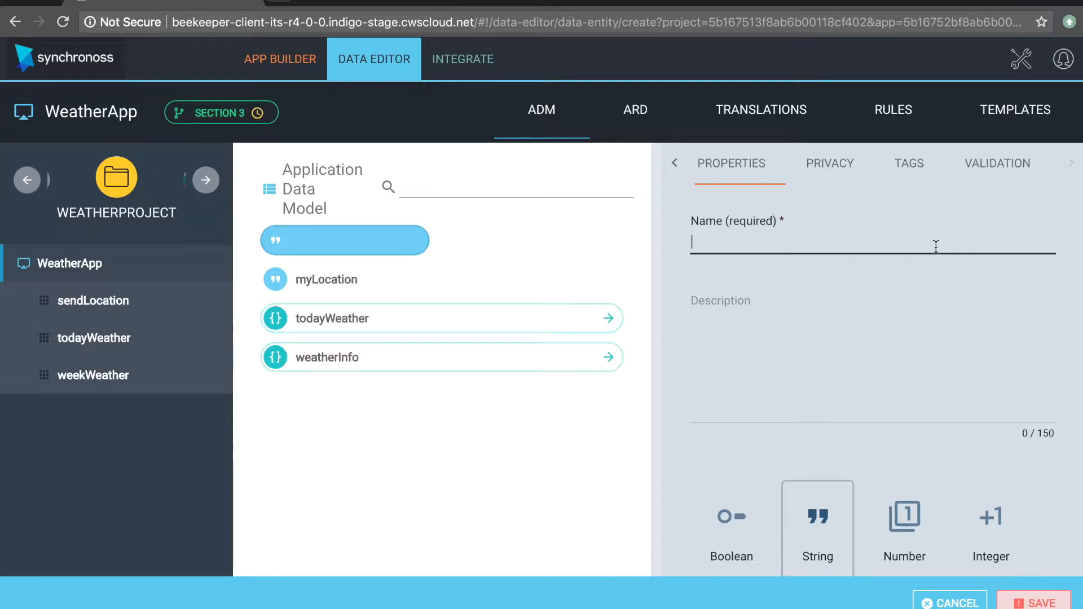
text(weathe)
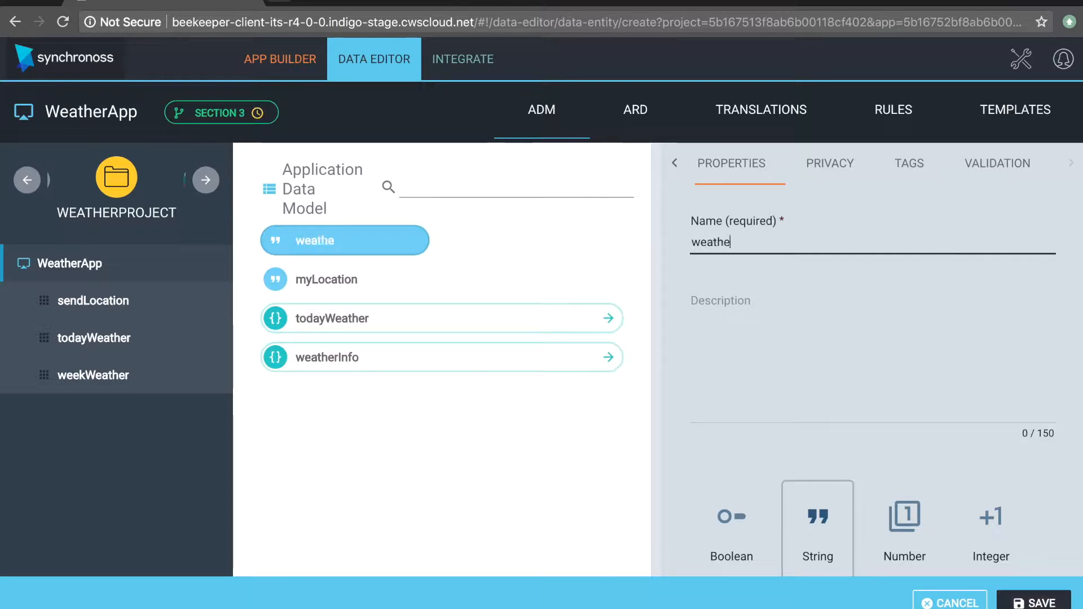
text(rStepCounter)
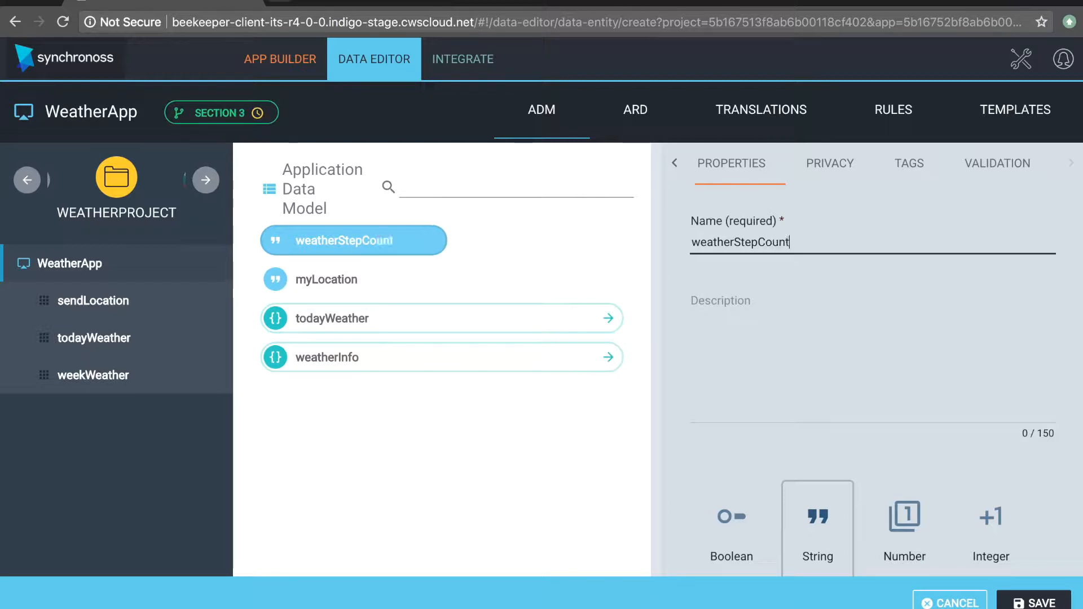
scroll(999, 357, down, 1)
scroll(999, 357, down, 2)
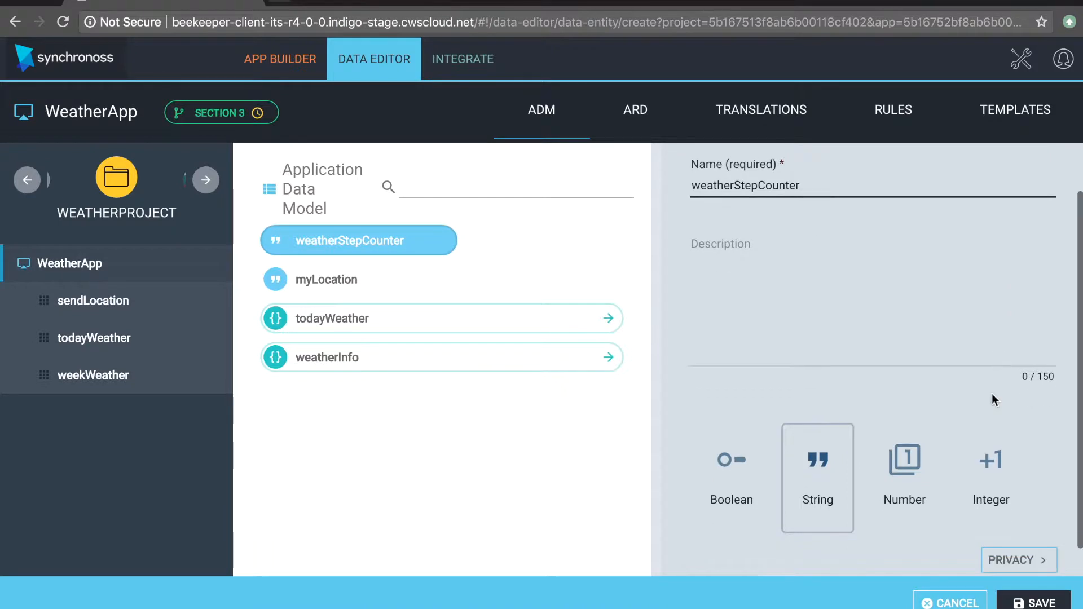
click(905, 465)
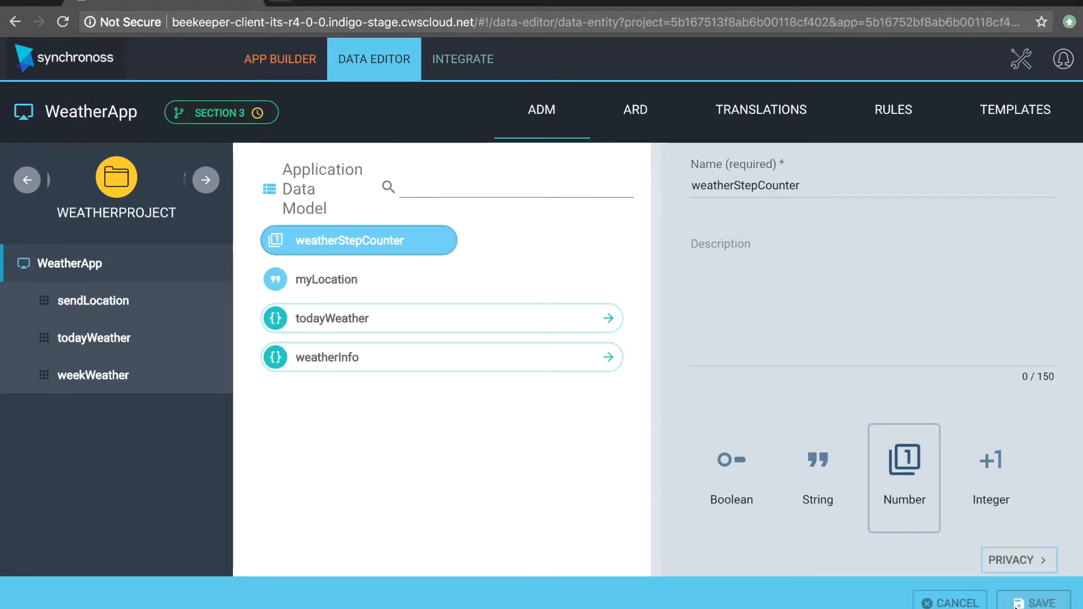
click(1021, 603)
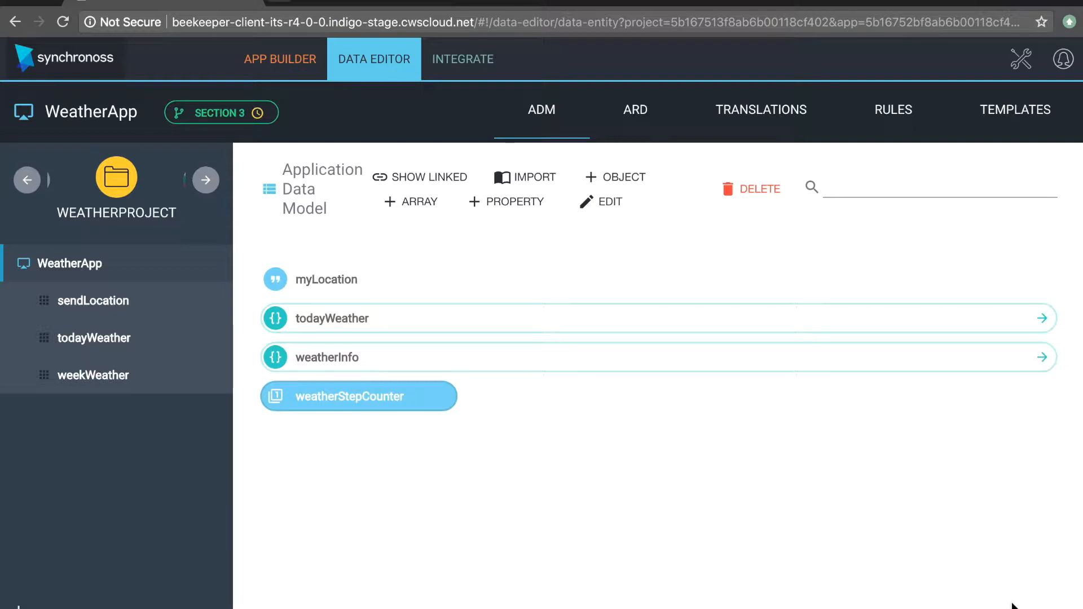
Step: Add weatherStepCounter to the lookupWeather step's data profile in the app builder, with the field set to Disabled and User Displayed
click(274, 65)
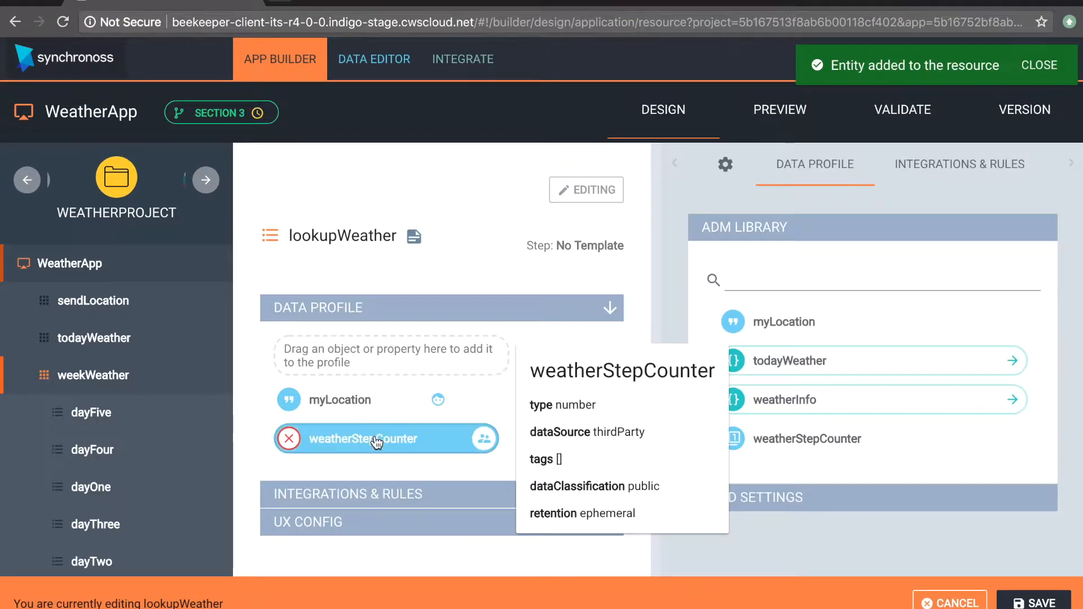
click(377, 443)
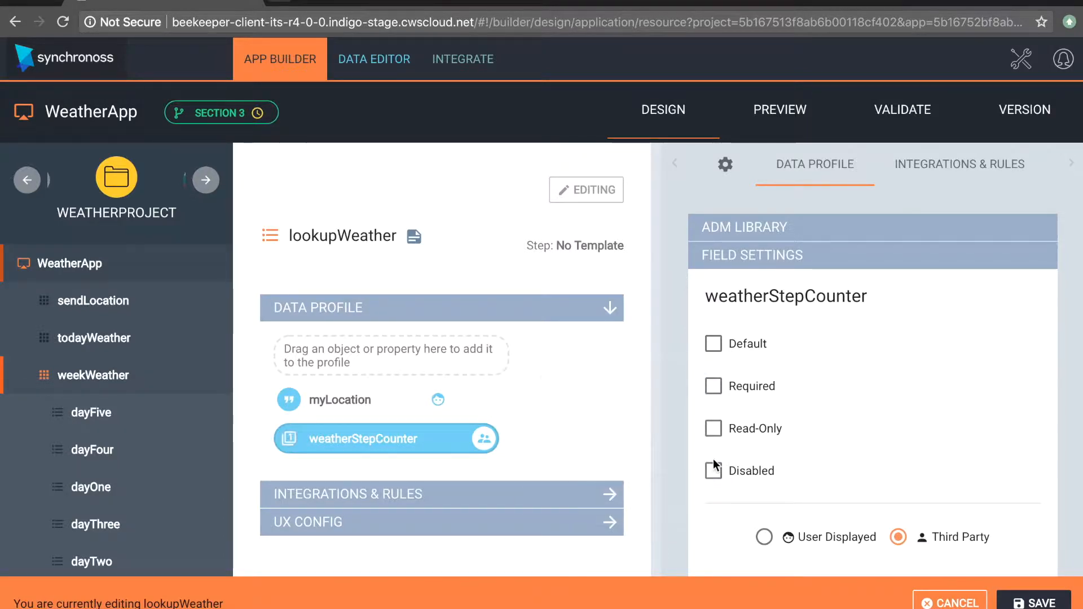
click(713, 470)
scroll(896, 520, down, 3)
click(764, 432)
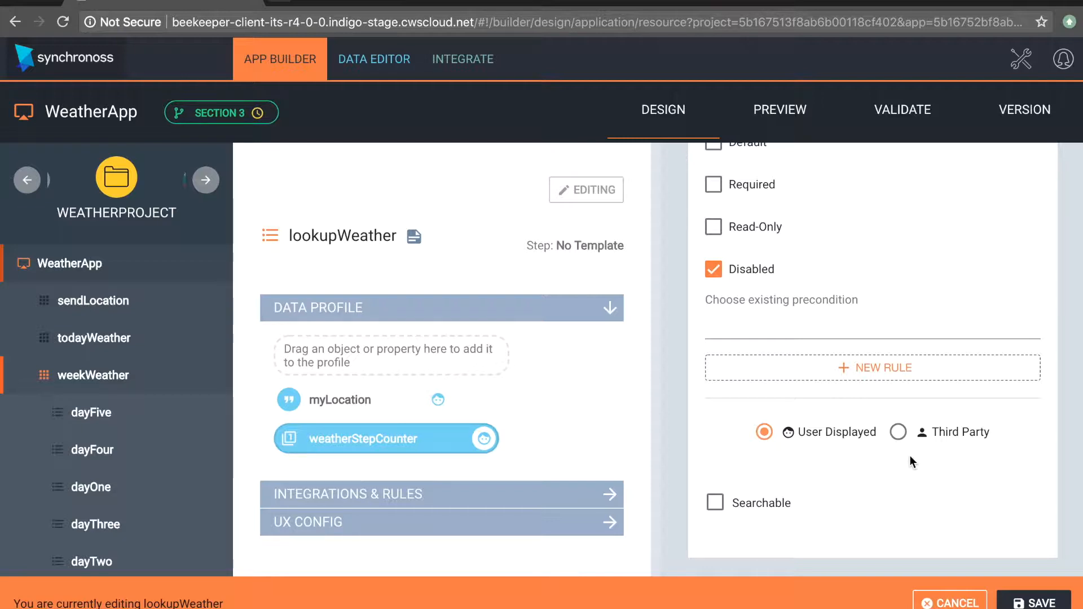
scroll(910, 455, up, 4)
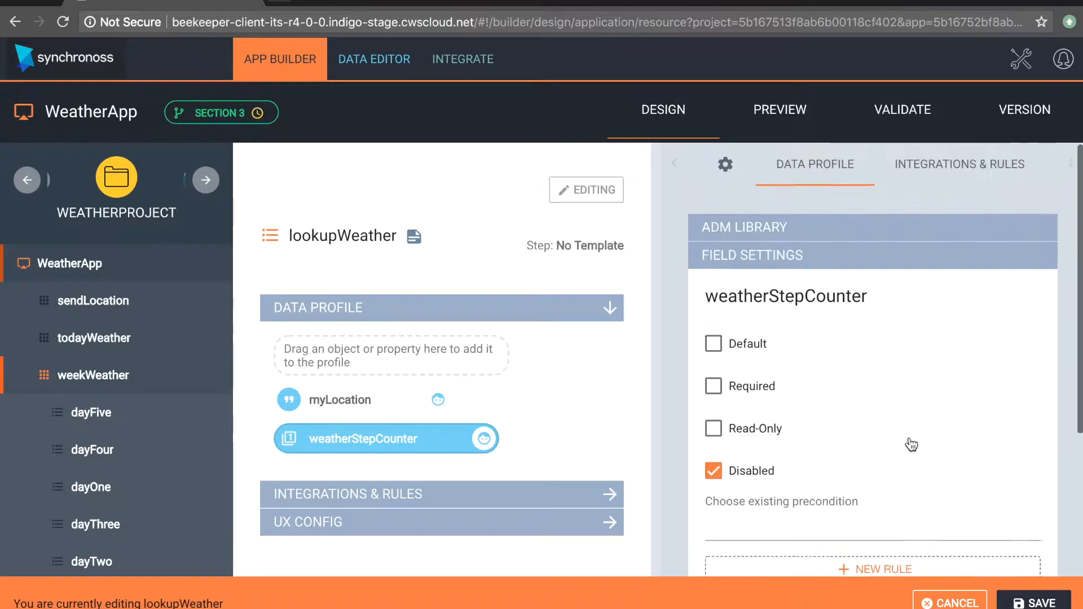
Step: Add a service named Start Counter to the Create integrations and rules of the lookupWeather step
click(926, 164)
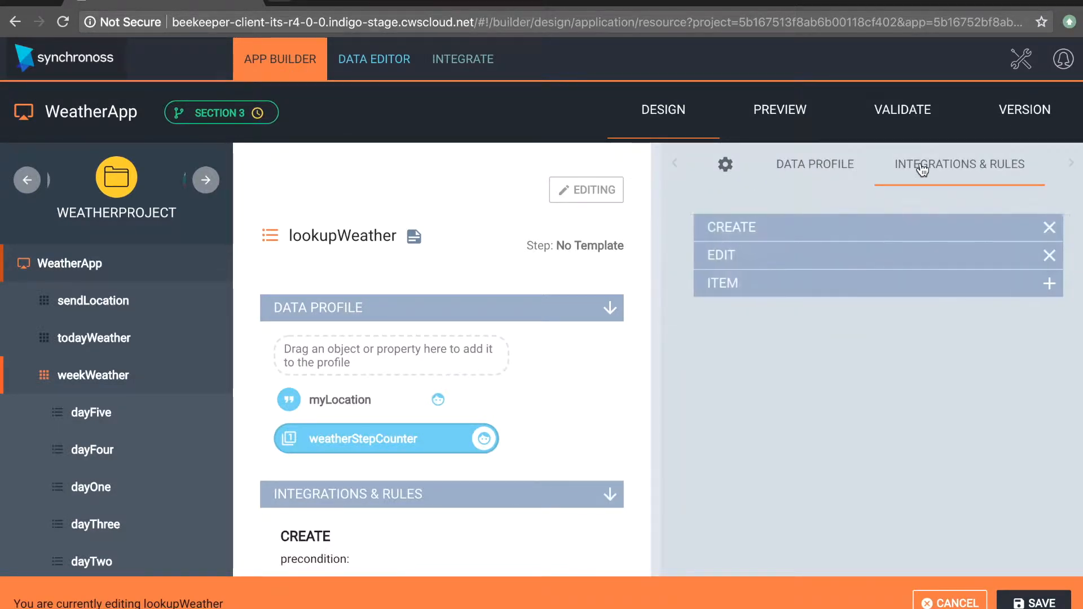
click(849, 228)
click(971, 317)
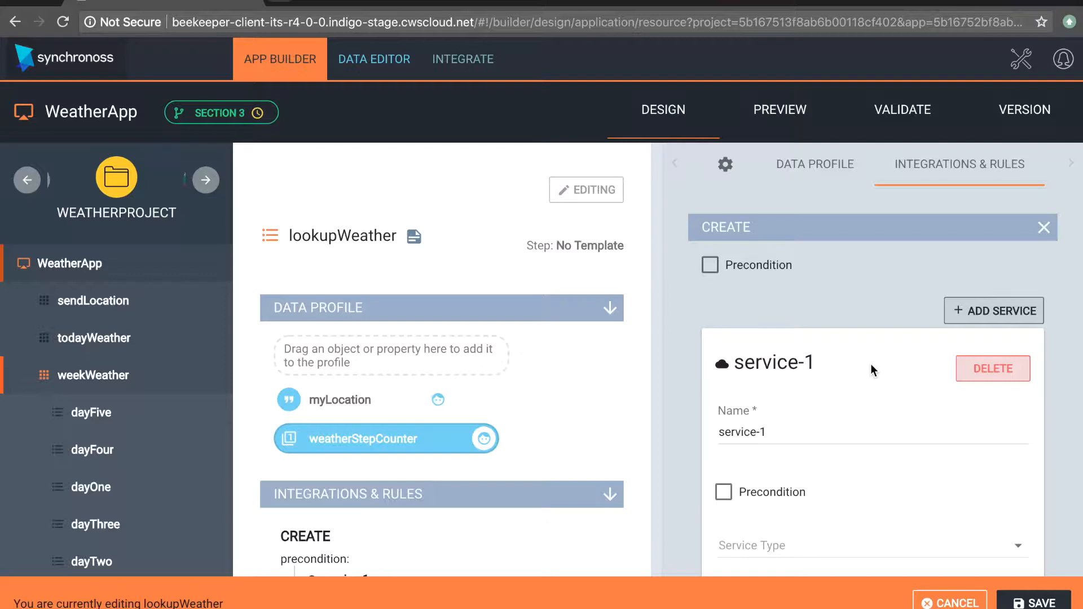
scroll(804, 432, down, 2)
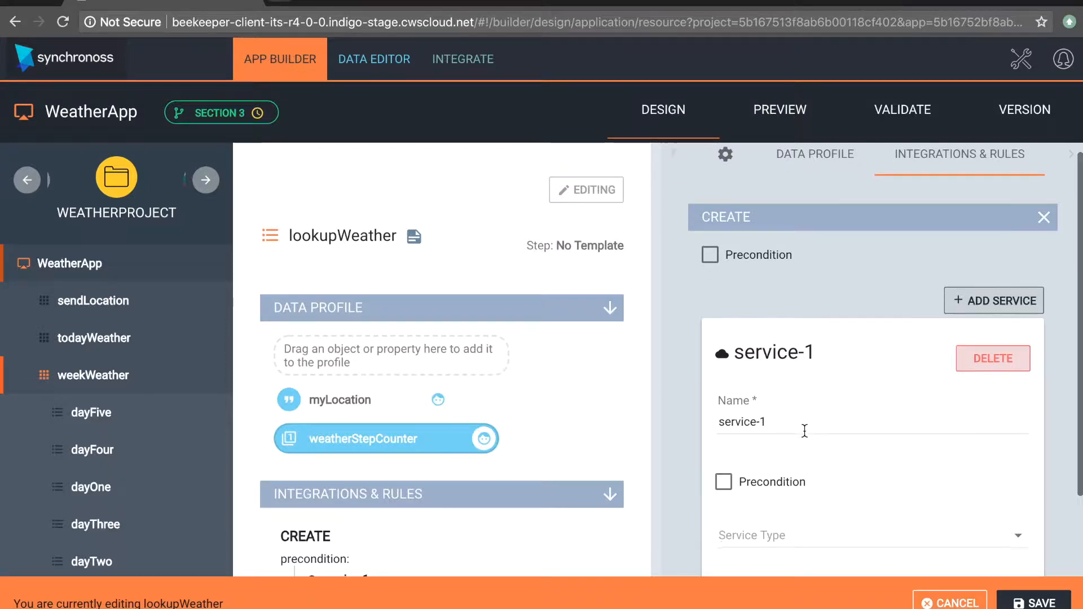
drag(786, 365, 661, 361)
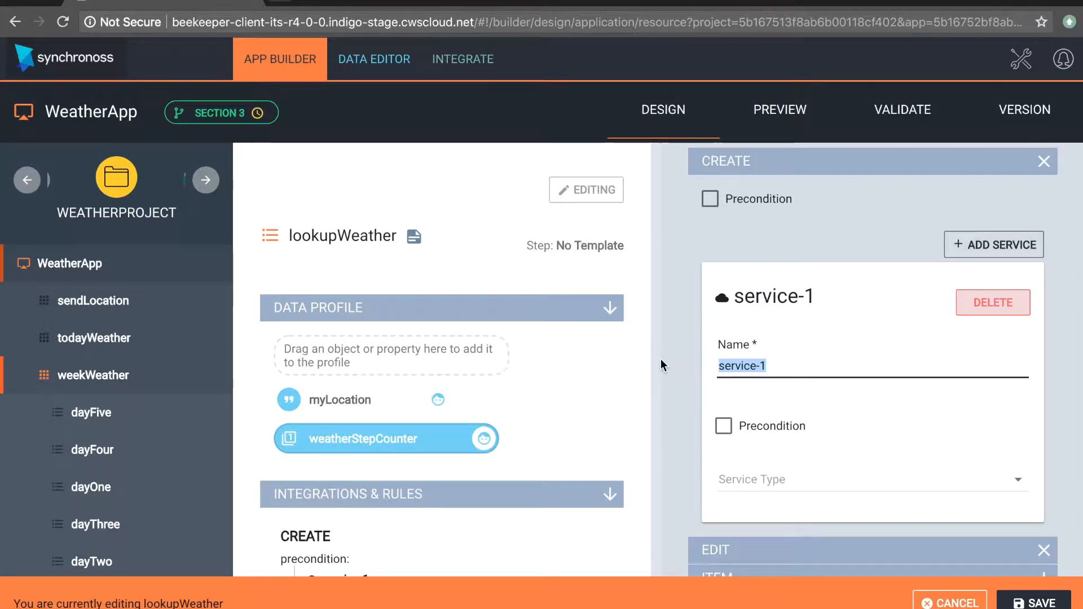
text(Start )
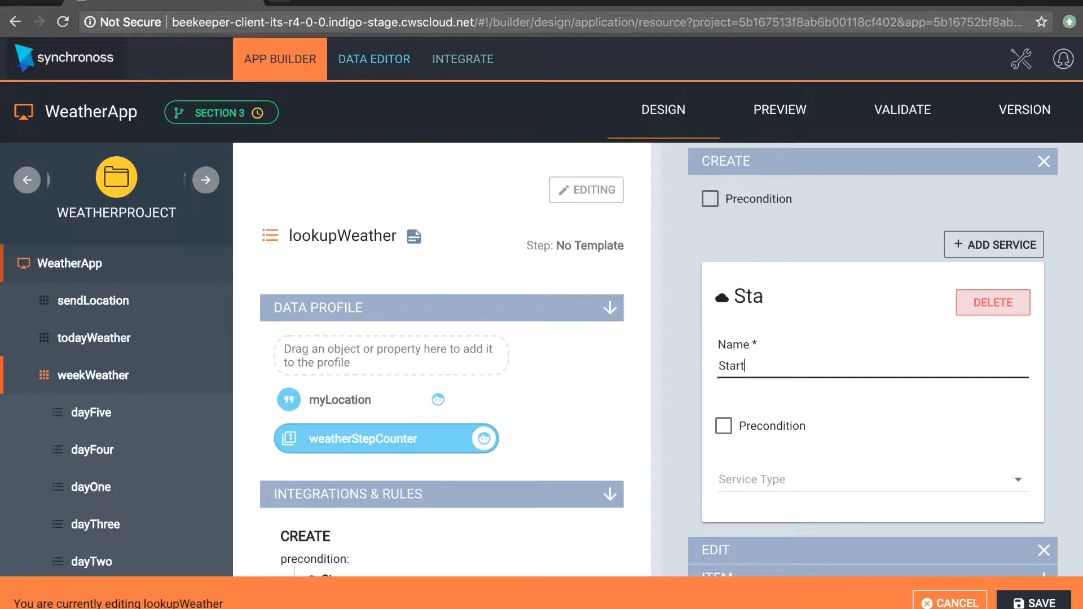
text(Counter)
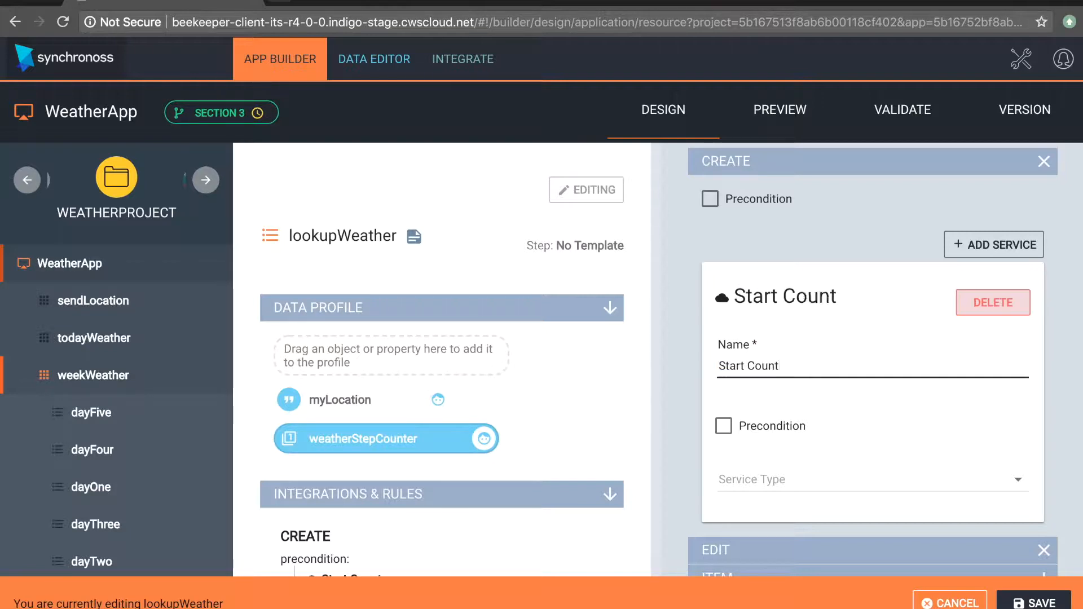
Step: Set the service type of the Start Counter service to Business Rule
click(797, 466)
click(800, 474)
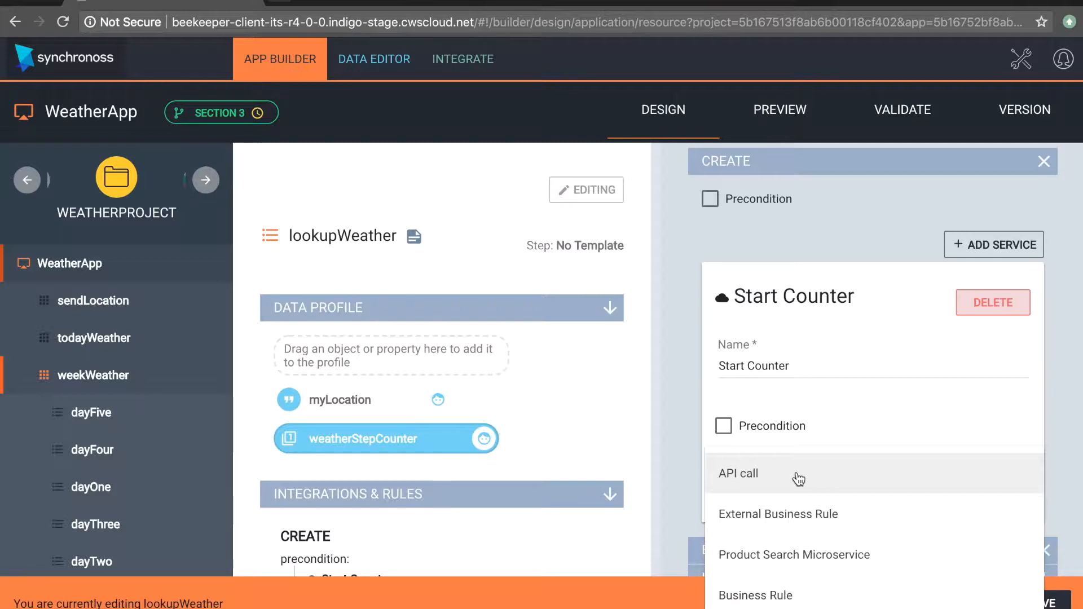
click(771, 595)
scroll(915, 518, down, 2)
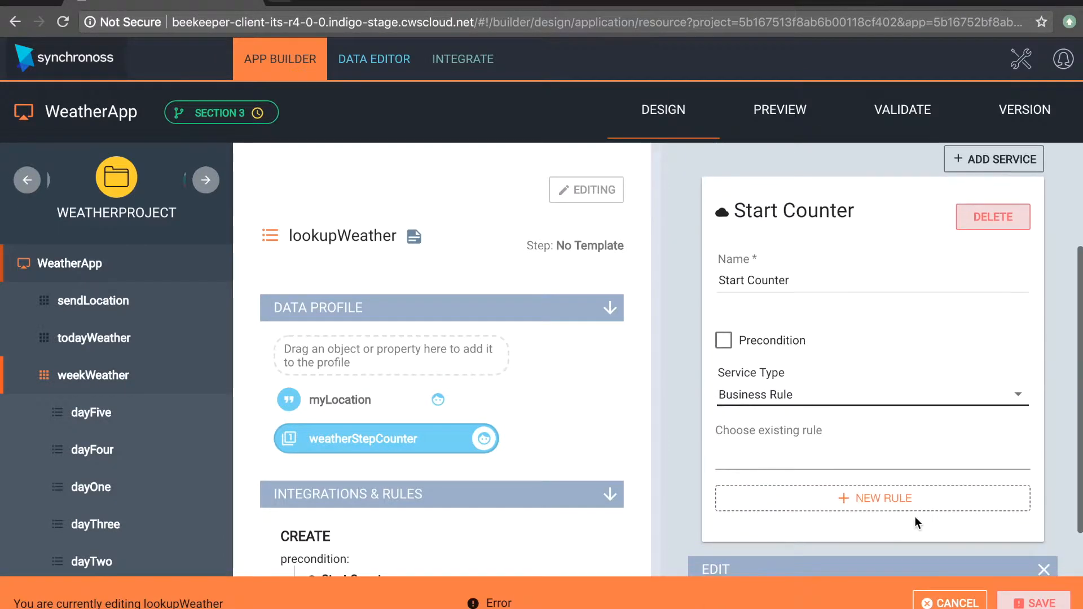
Step: Remove the space from the service's name so it reads StartCounter
mouse_move(483, 602)
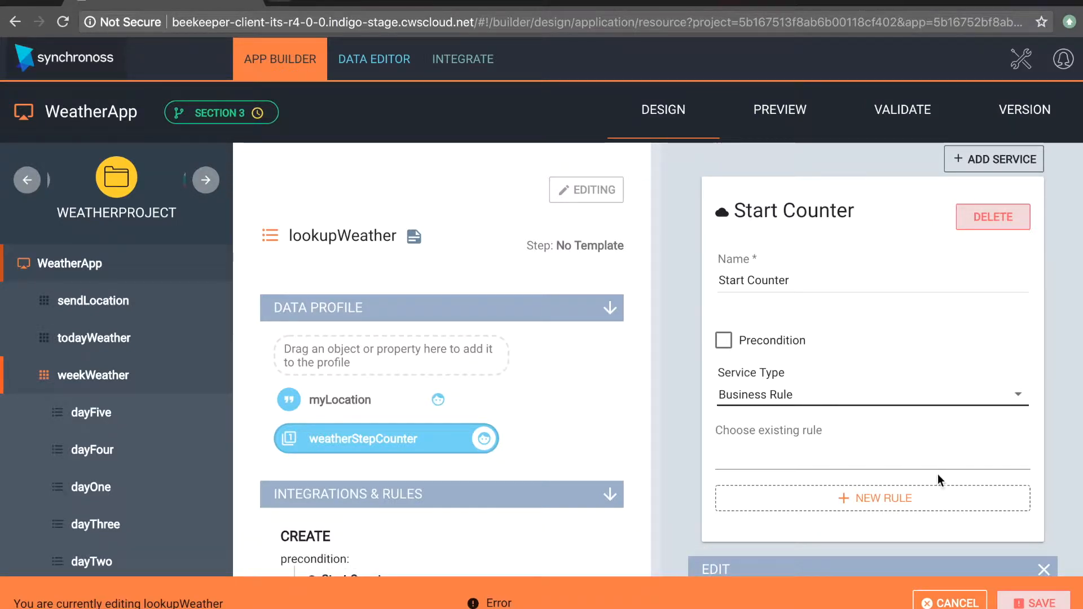
click(750, 281)
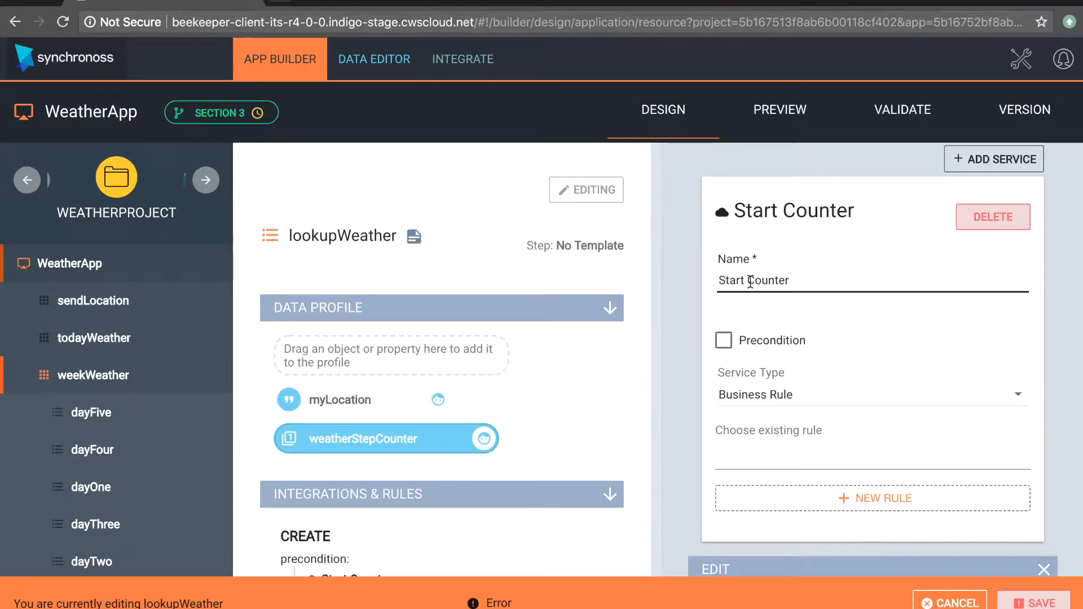
key(BackSpace)
click(880, 302)
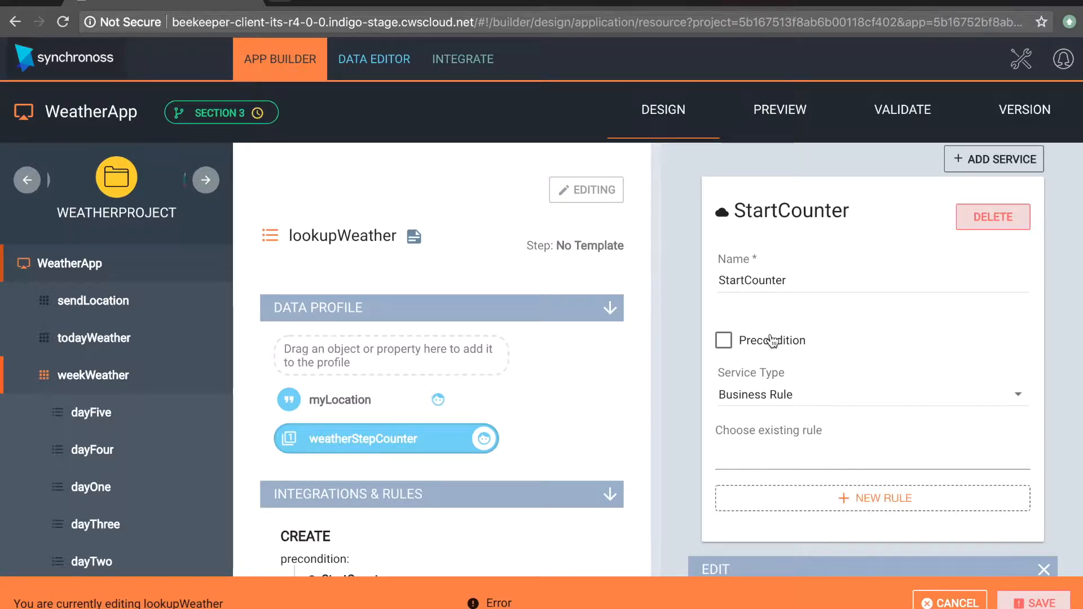
Step: Create a new rule for the StartCounter service and place a variable block that sets a property's state in its workspace
click(844, 495)
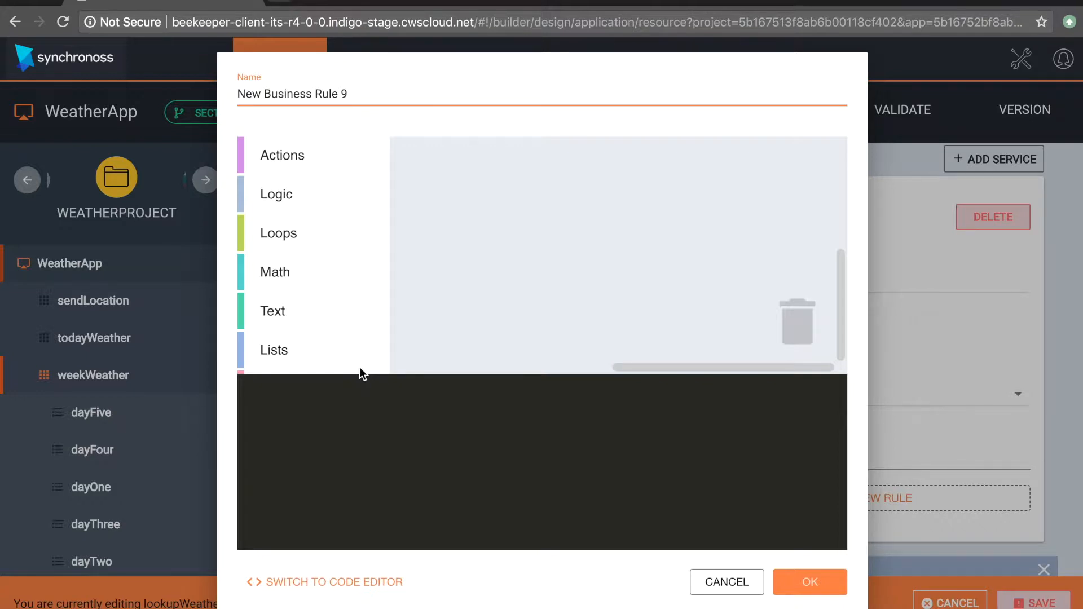
scroll(299, 269, down, 2)
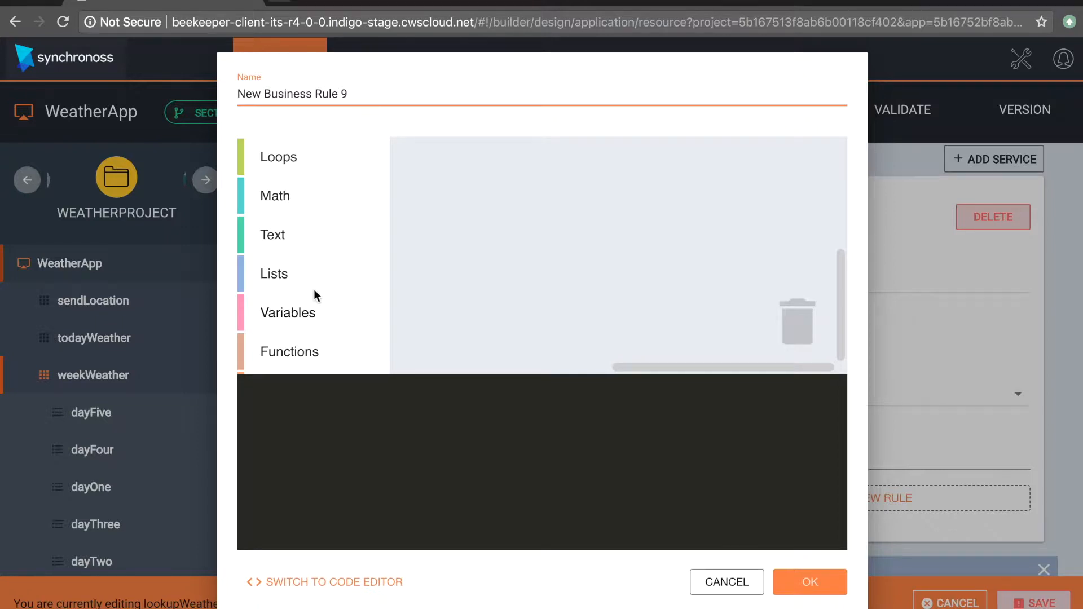
scroll(304, 240, up, 2)
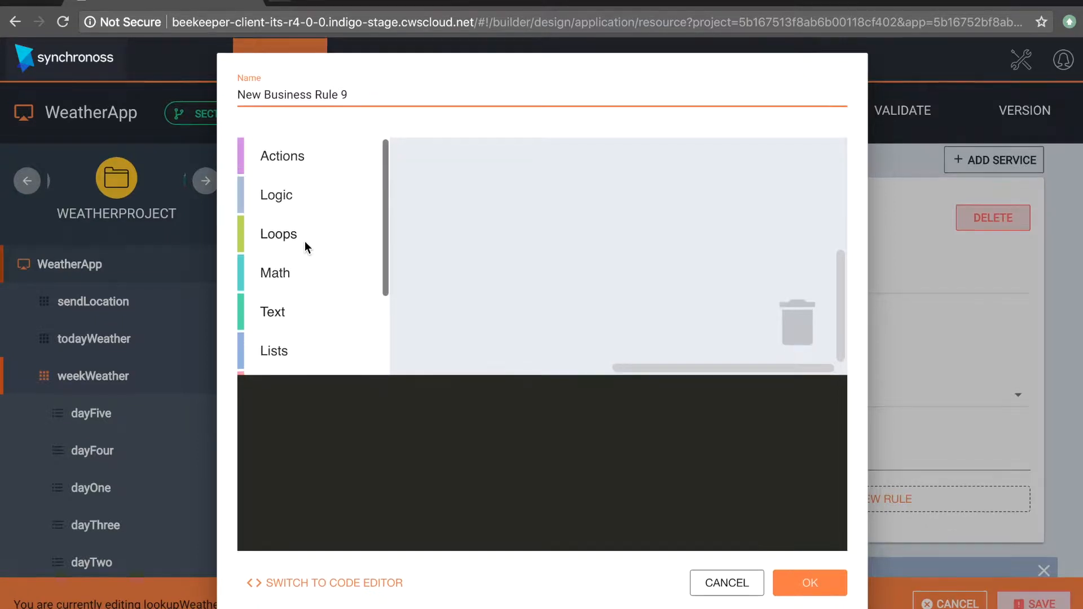
scroll(304, 242, down, 3)
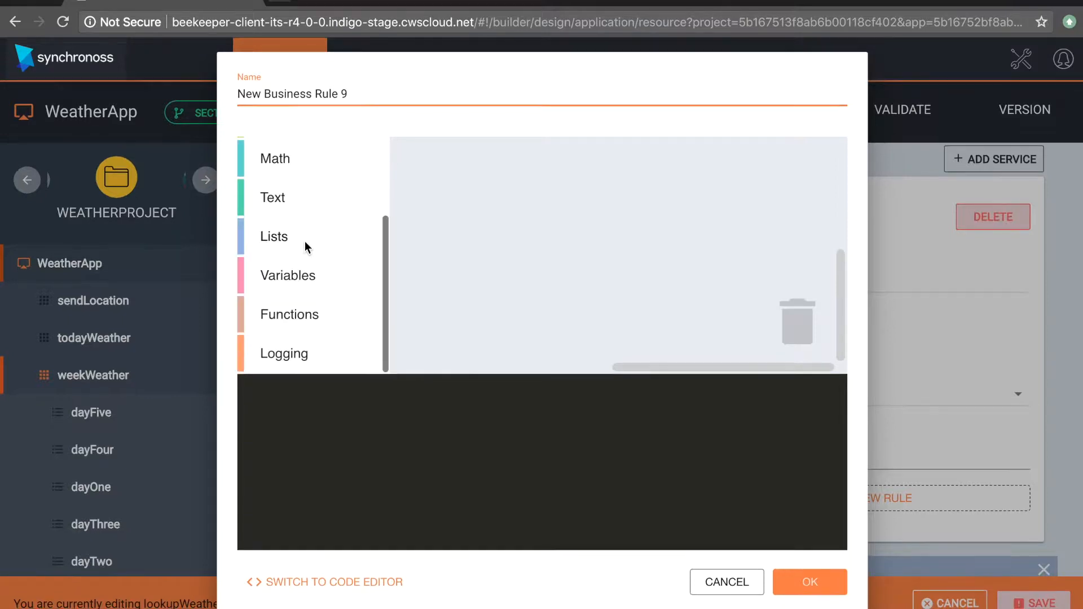
click(297, 282)
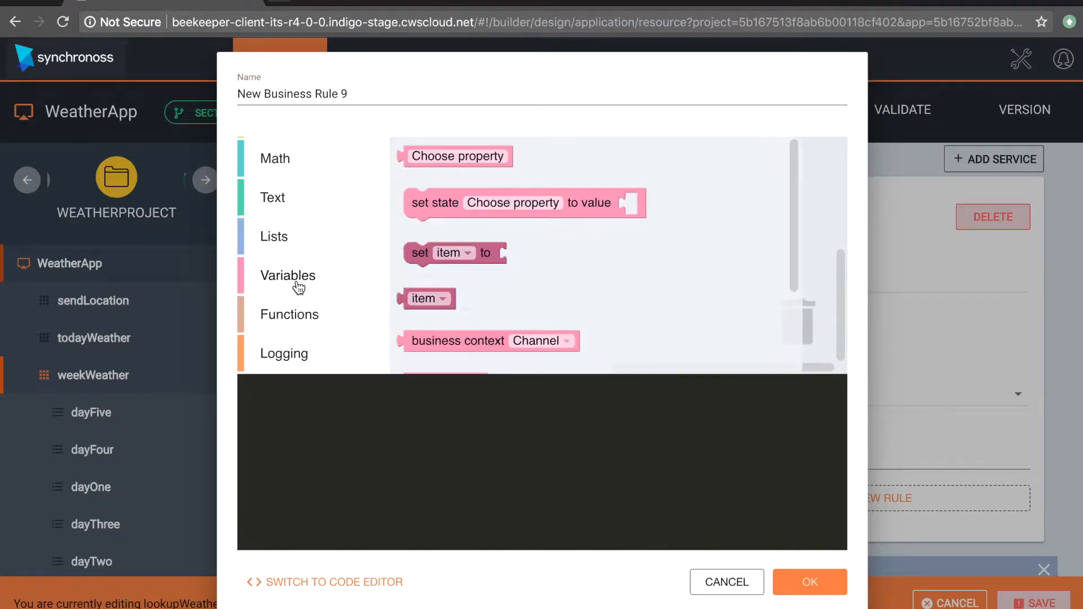
drag(525, 203, 583, 252)
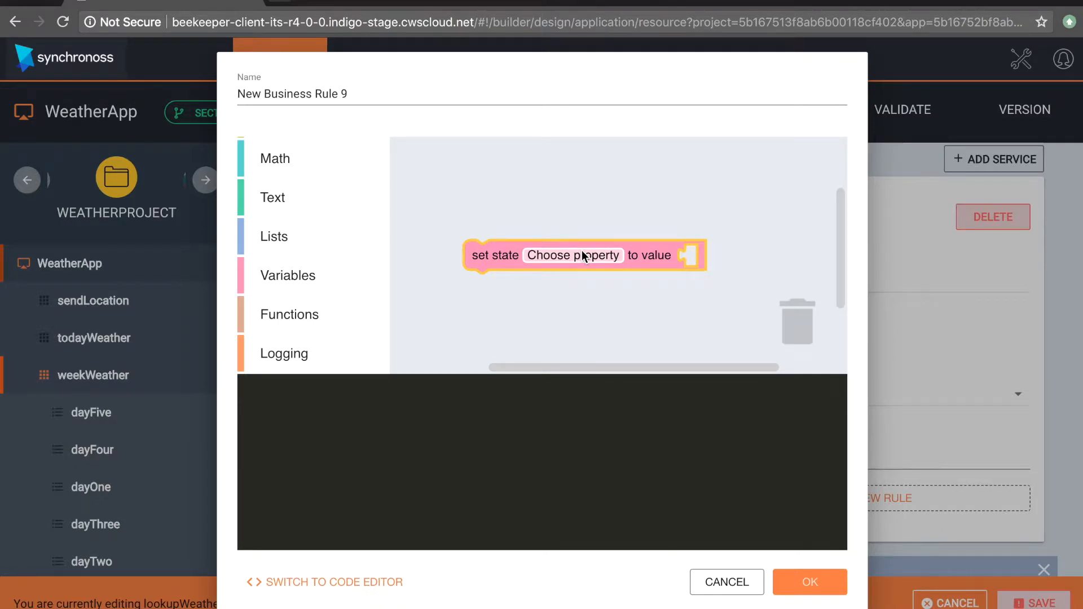
Step: Attach a math number block with value 0 to the value slot of the set state block
scroll(310, 206, up, 3)
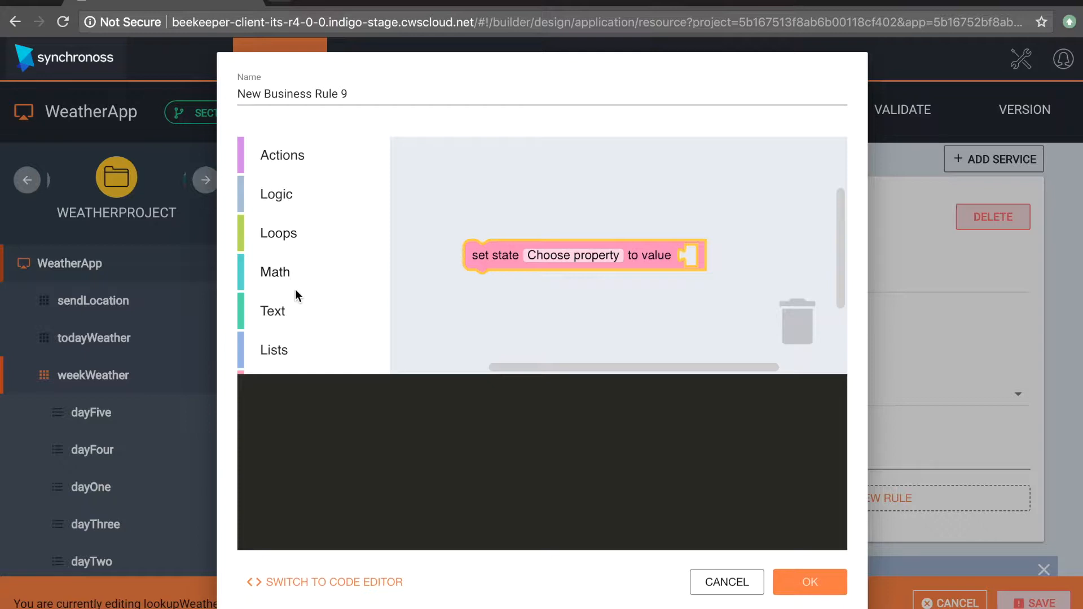
click(282, 273)
drag(423, 159, 701, 250)
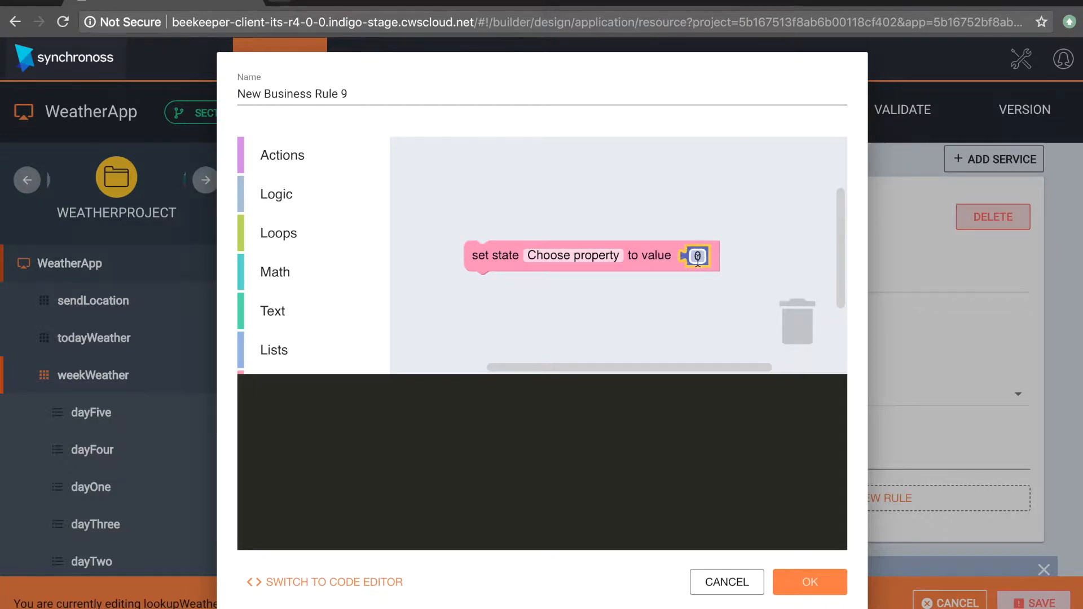
mouse_move(698, 258)
mouse_down()
mouse_move(805, 332)
mouse_move(704, 269)
mouse_up()
right_click(706, 265)
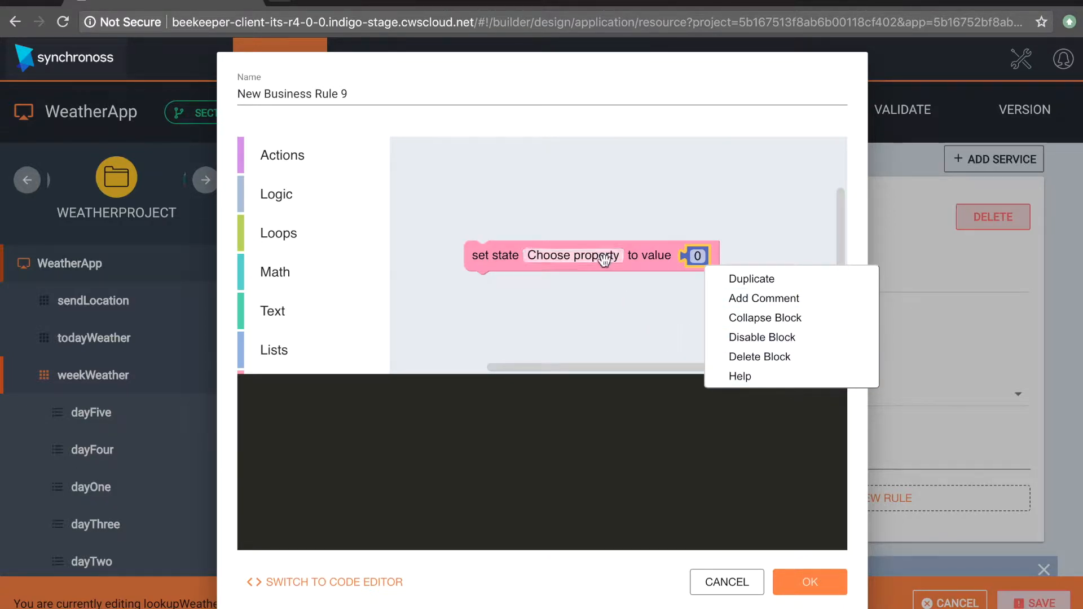
click(530, 319)
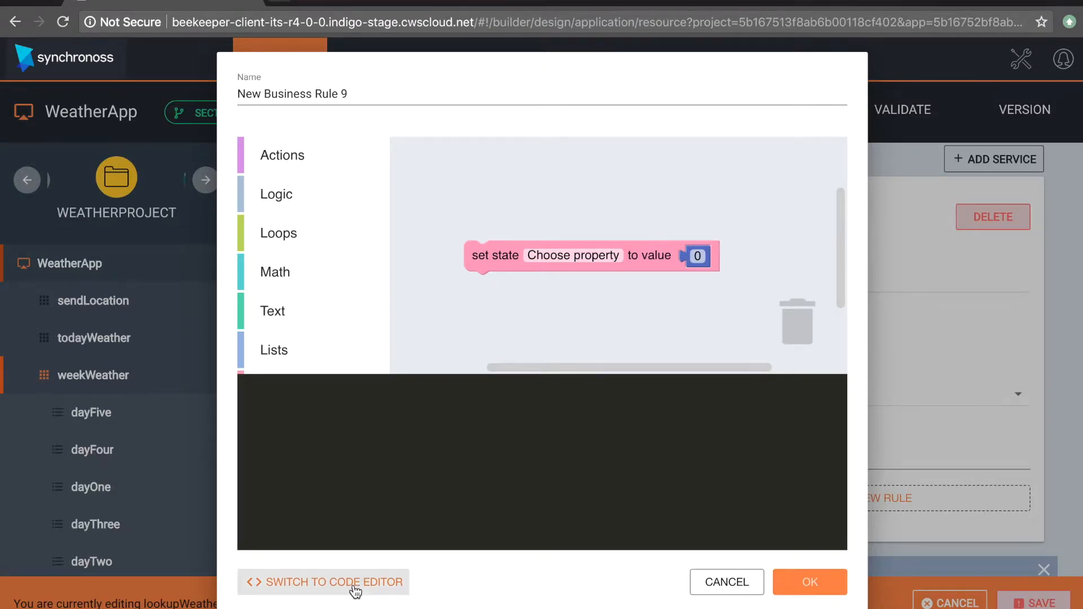
click(353, 583)
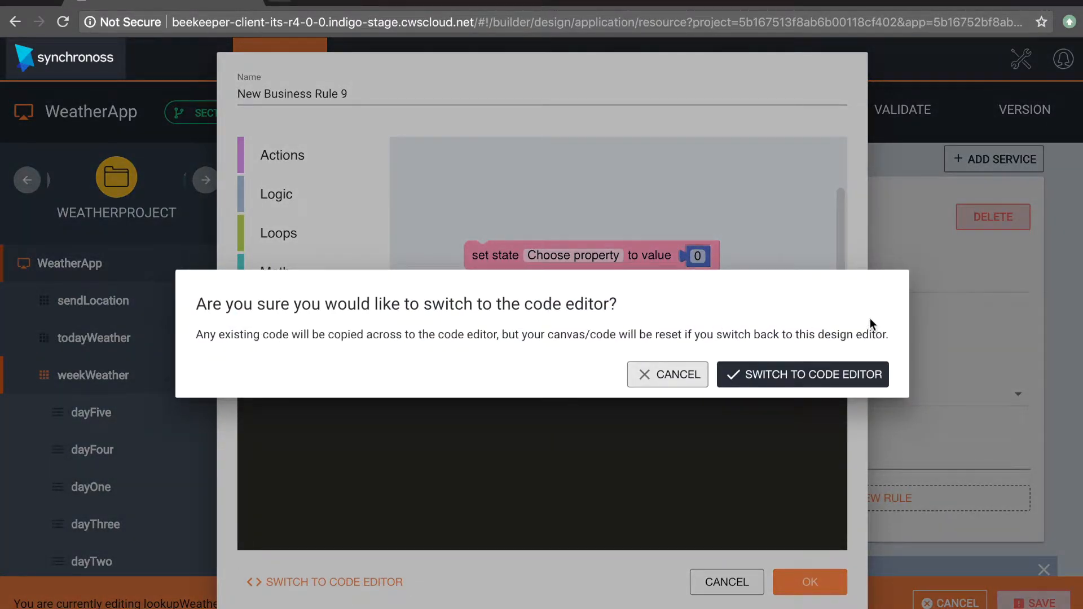
click(651, 379)
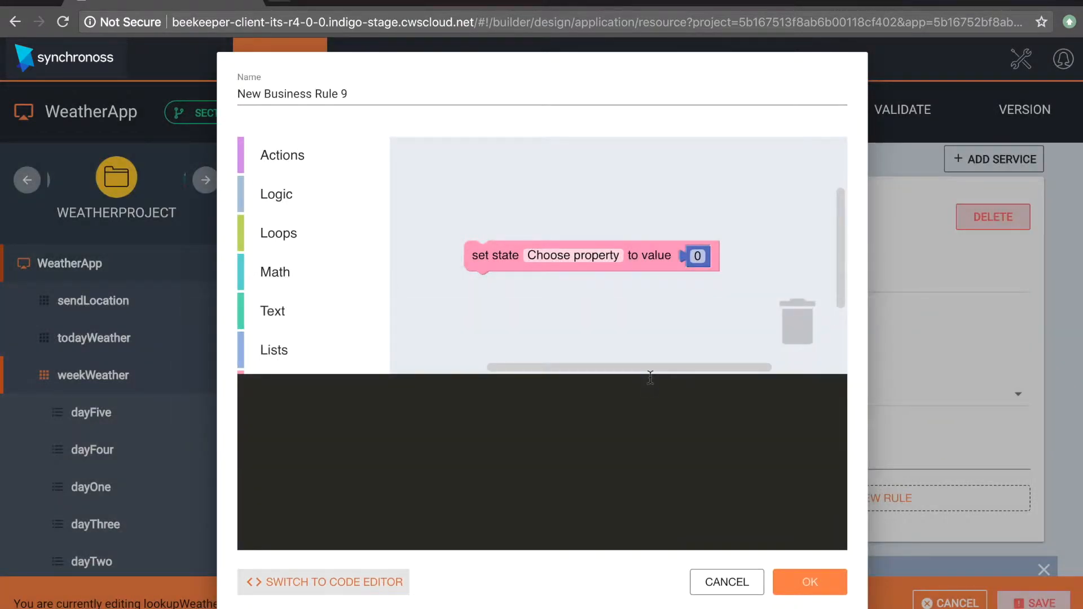
Step: Choose weatherStepCounter as the property of the set state block with value 0, and accept the business rule
click(564, 257)
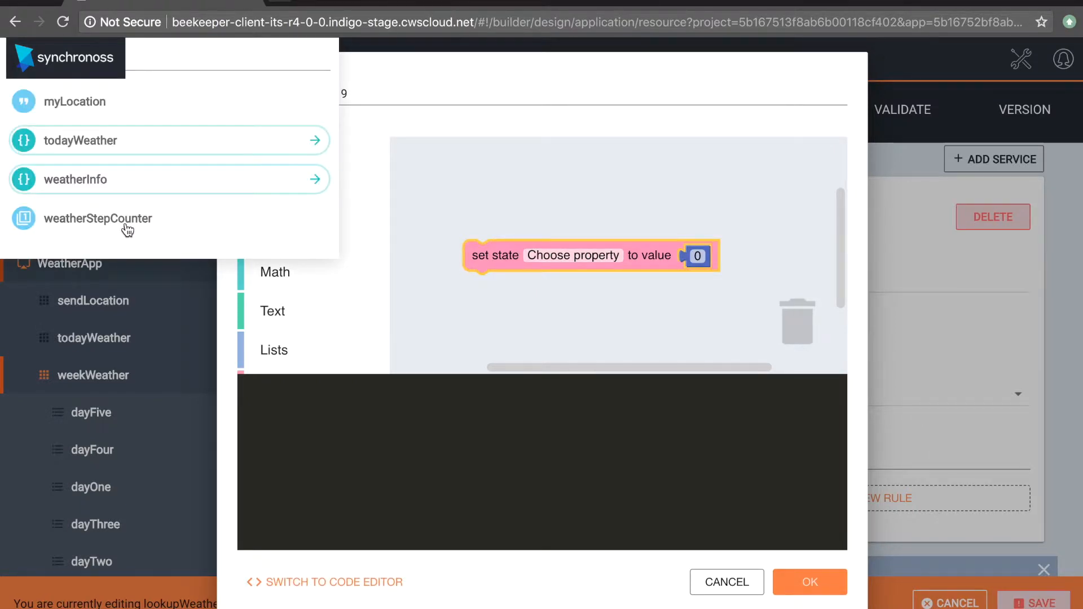
click(128, 228)
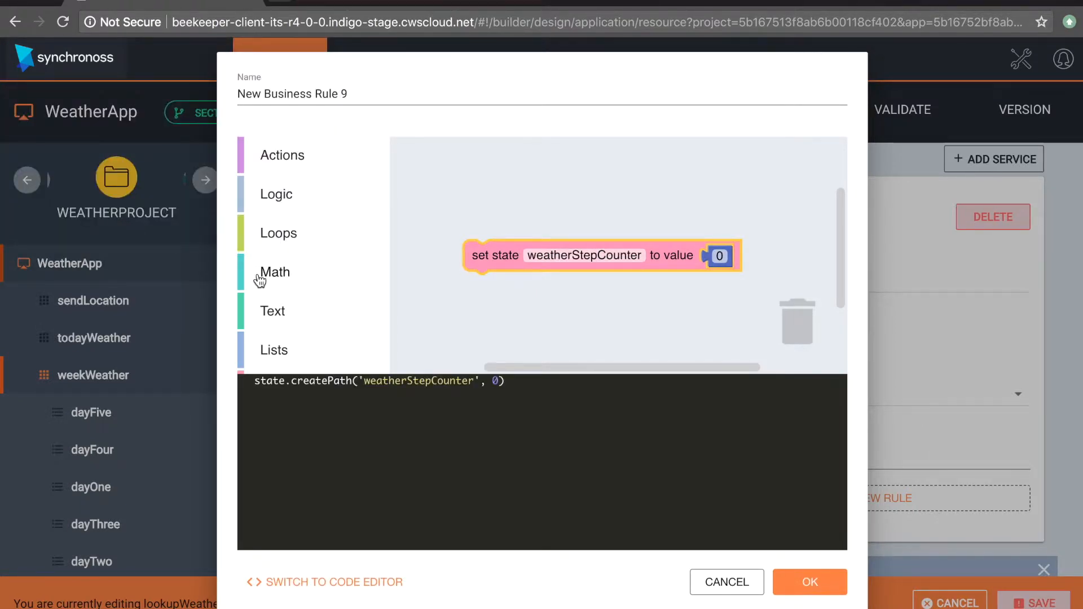
click(722, 260)
click(722, 256)
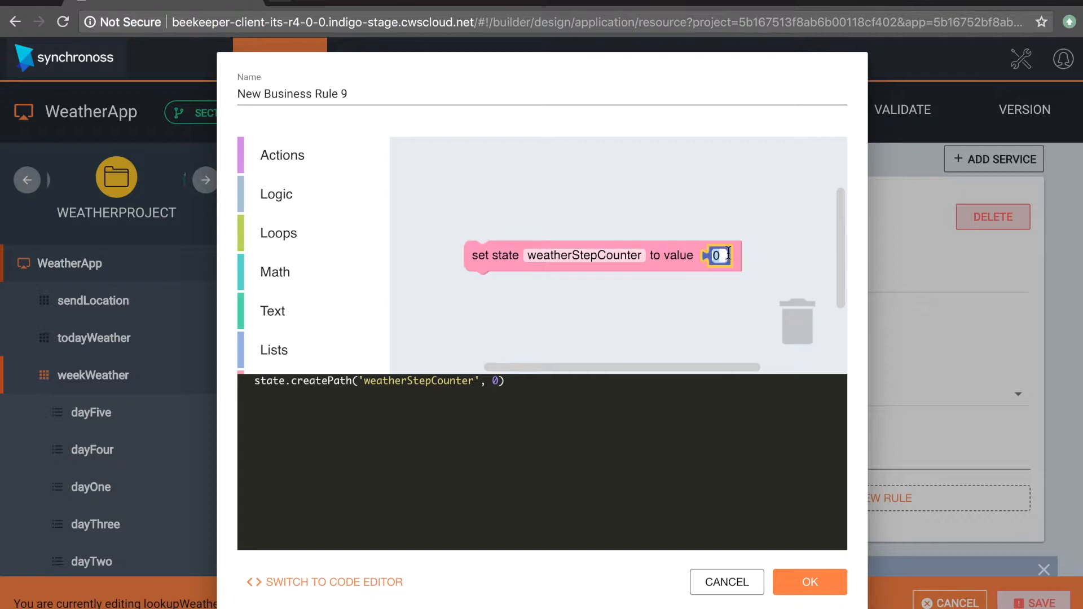
click(731, 299)
click(816, 583)
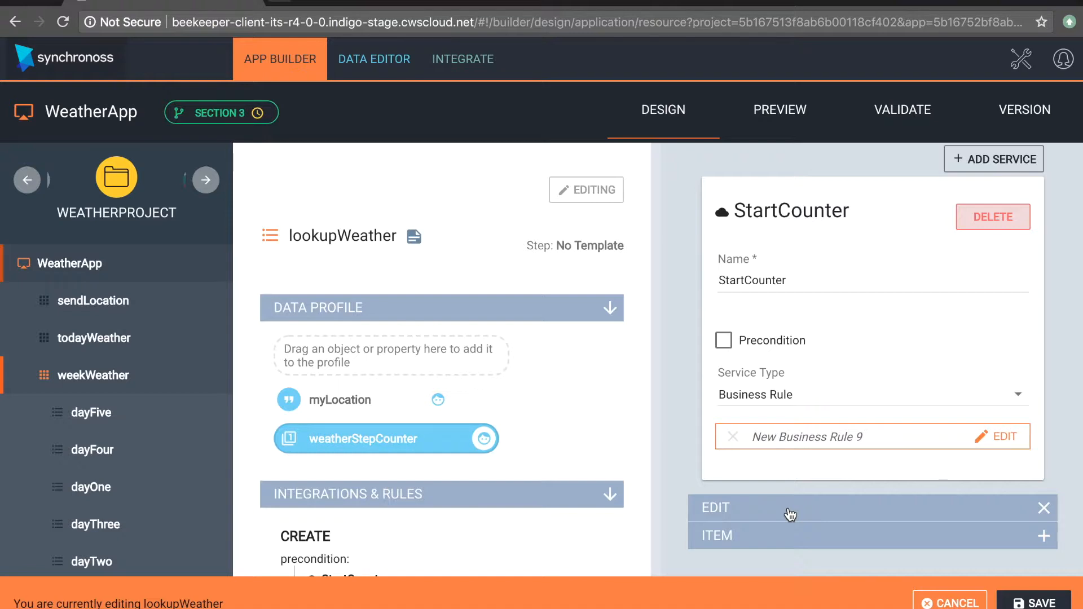
Step: Add a service to the Edit integrations of lookupWeather and name it Set Counter To 1
click(790, 513)
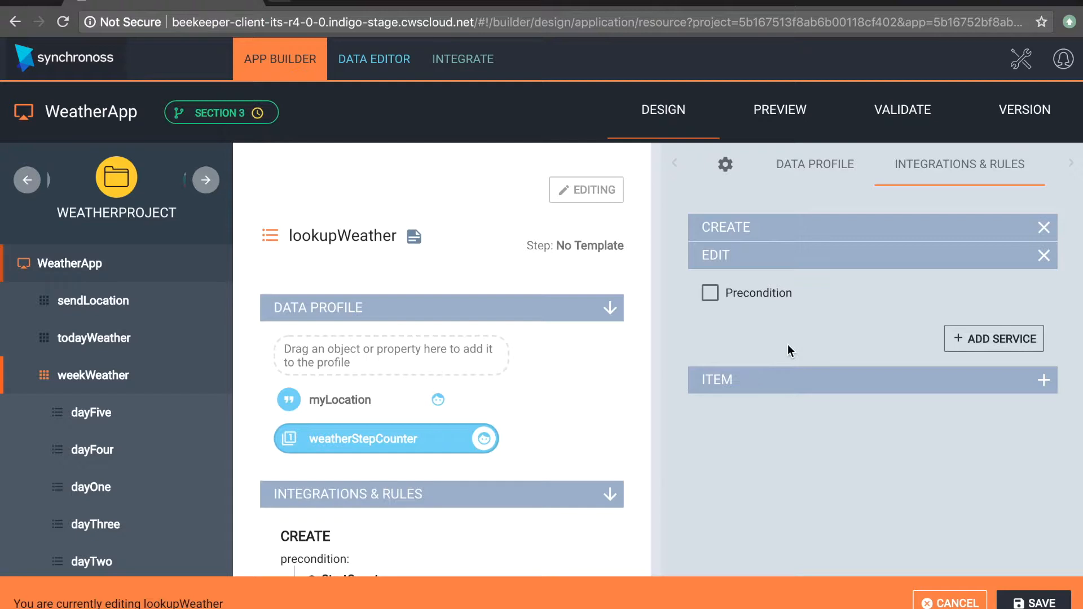
click(994, 344)
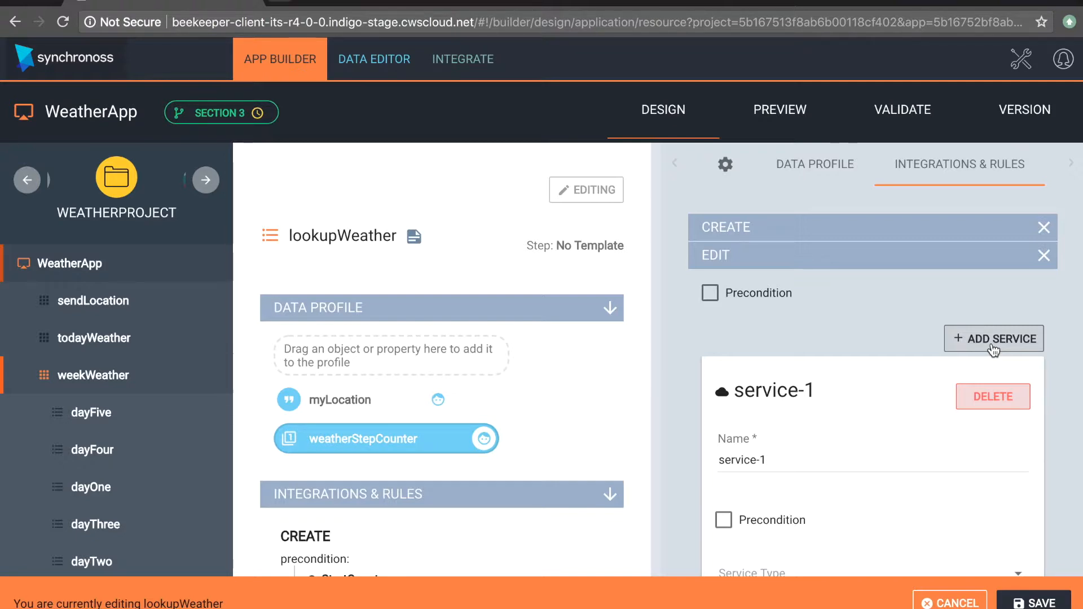
scroll(953, 415, down, 2)
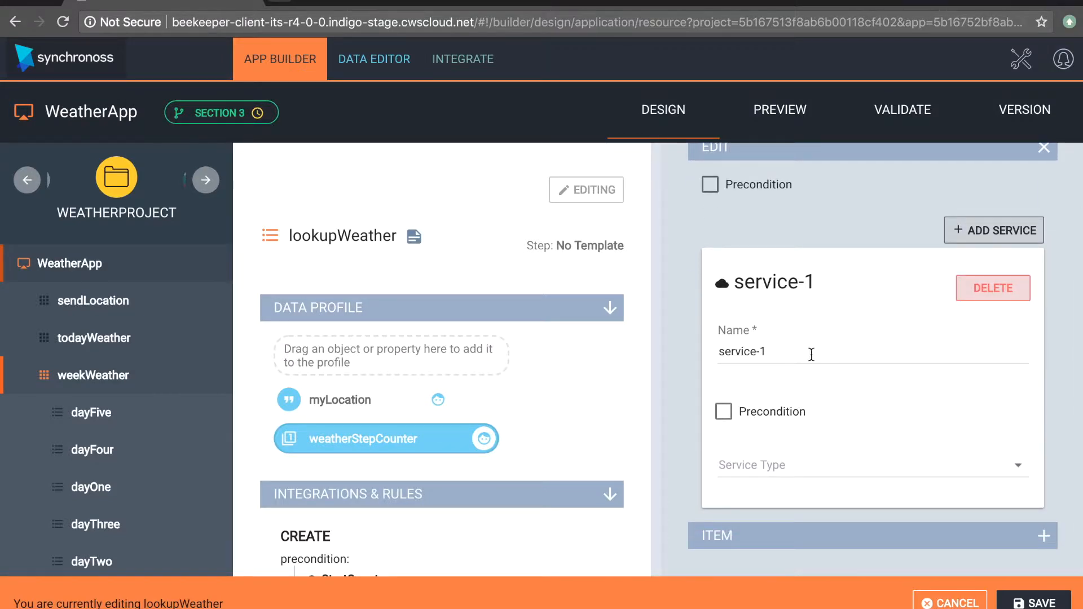
drag(813, 350, 657, 350)
text(S)
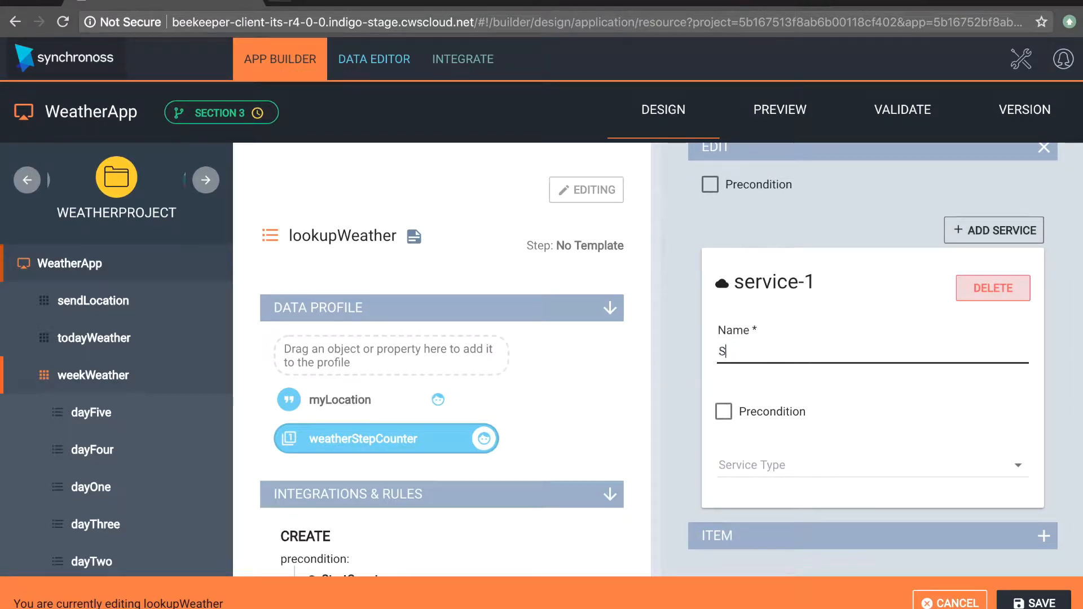
text(et Counter)
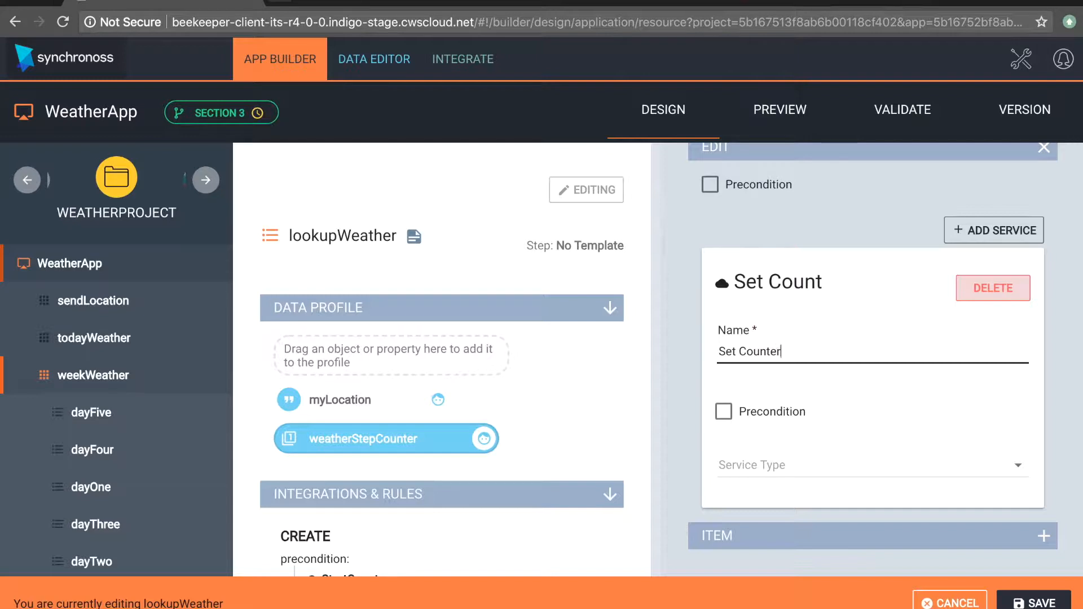
text( To 1)
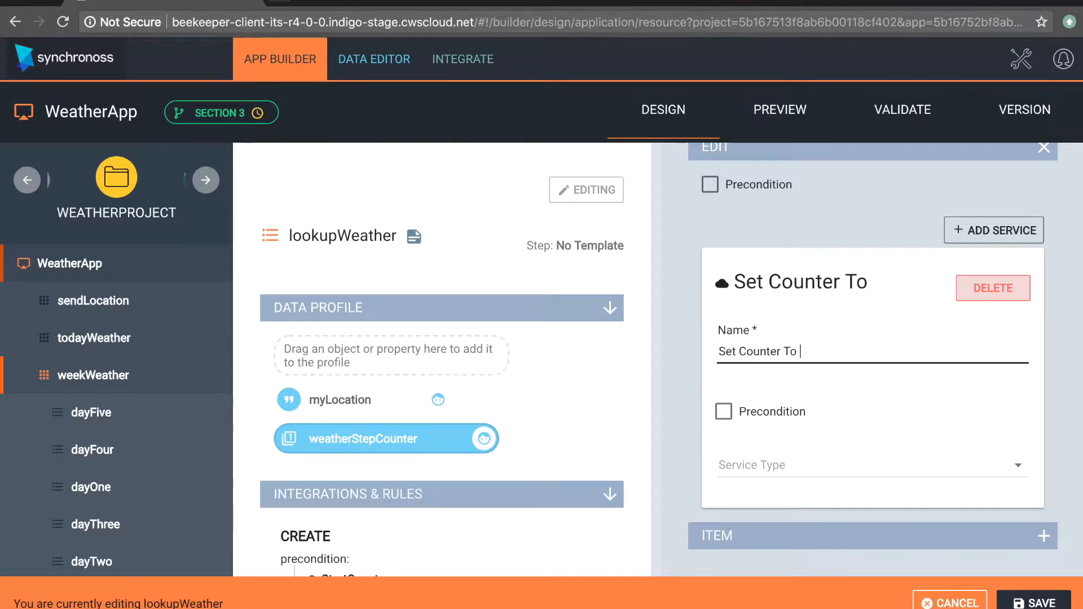
Step: Set the service type of the Set Counter To 1 service to Business Rule
click(838, 477)
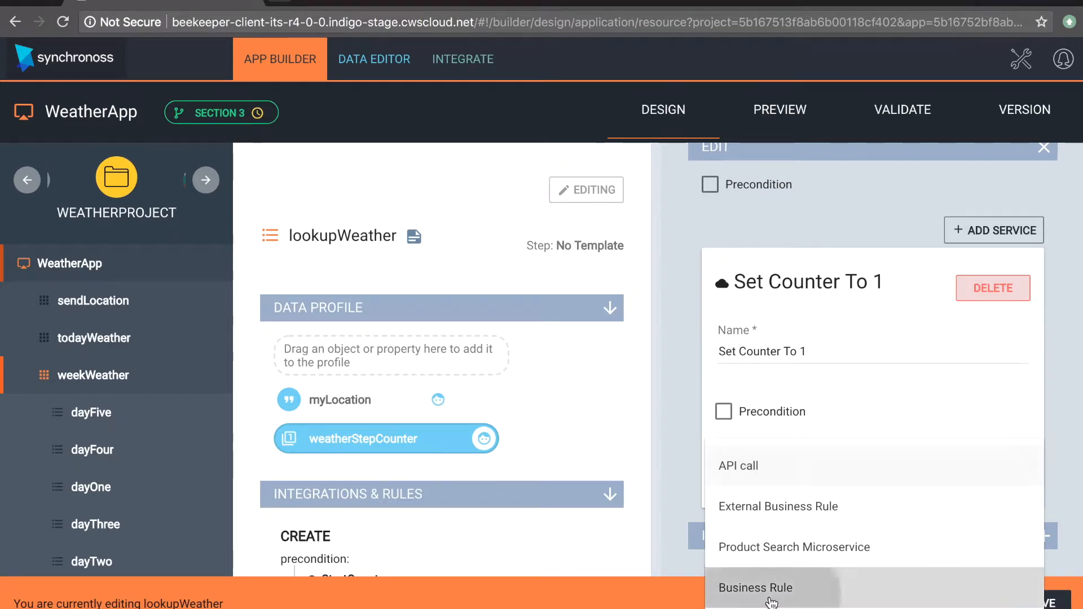
click(771, 598)
scroll(801, 522, down, 1)
scroll(798, 527, down, 2)
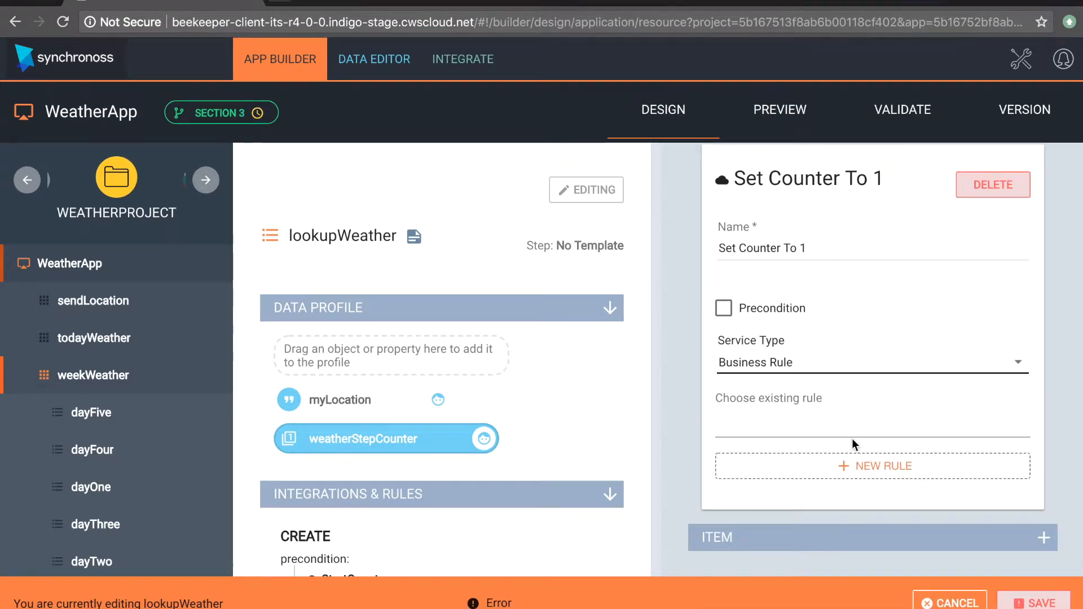
Step: Create a new rule for the Set Counter To 1 service and place a set state variable block in its workspace
click(870, 472)
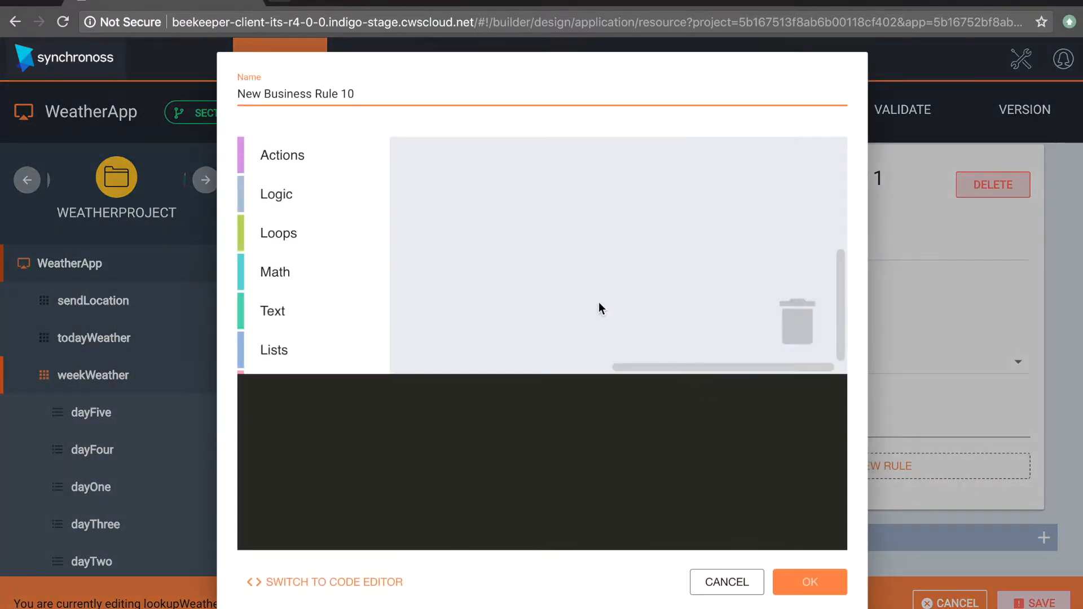
scroll(273, 315, down, 3)
click(280, 281)
drag(510, 204, 588, 258)
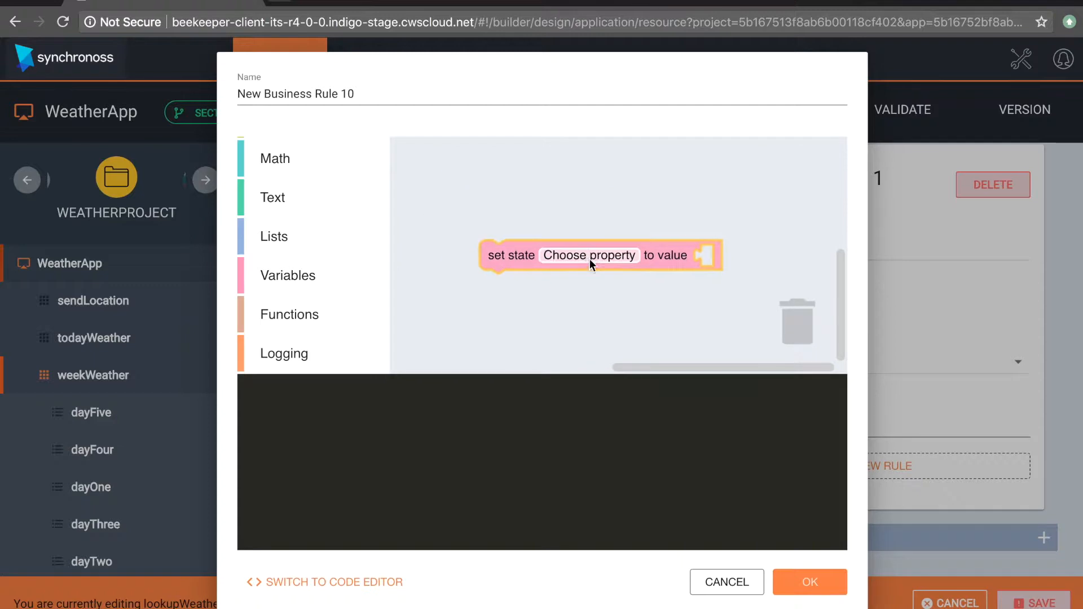
Step: Attach a math number block with value 1 to the value slot of the set state block
scroll(316, 246, up, 2)
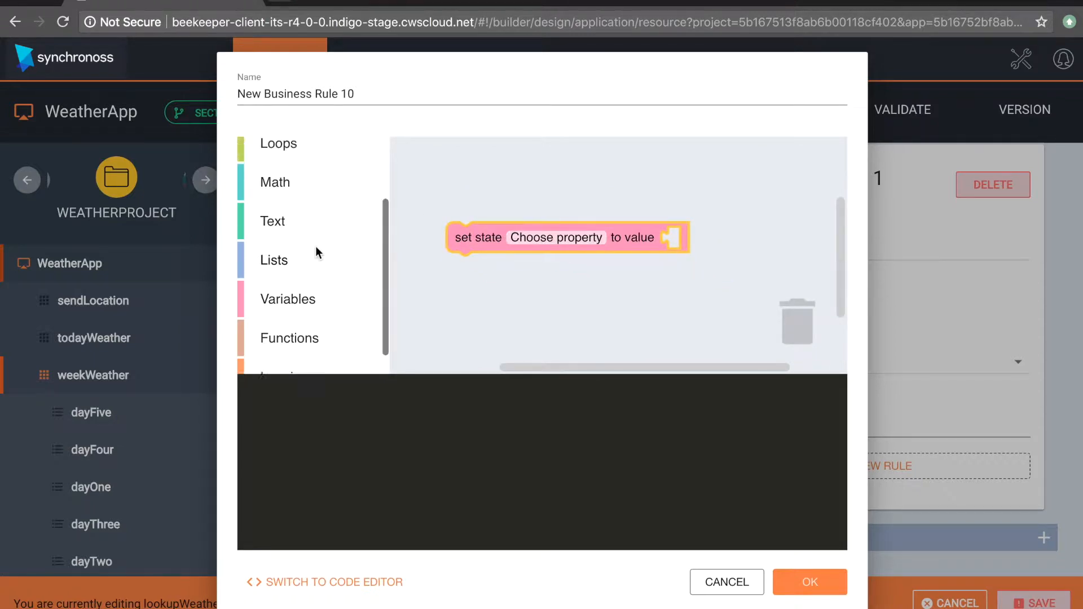
click(277, 194)
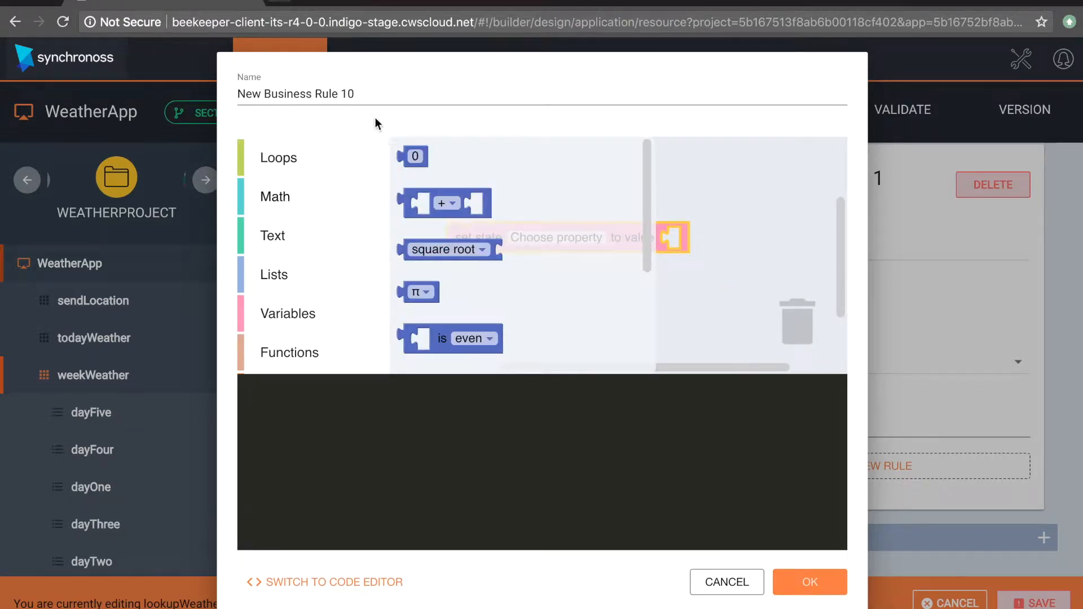
drag(411, 158, 689, 237)
click(678, 238)
text(1)
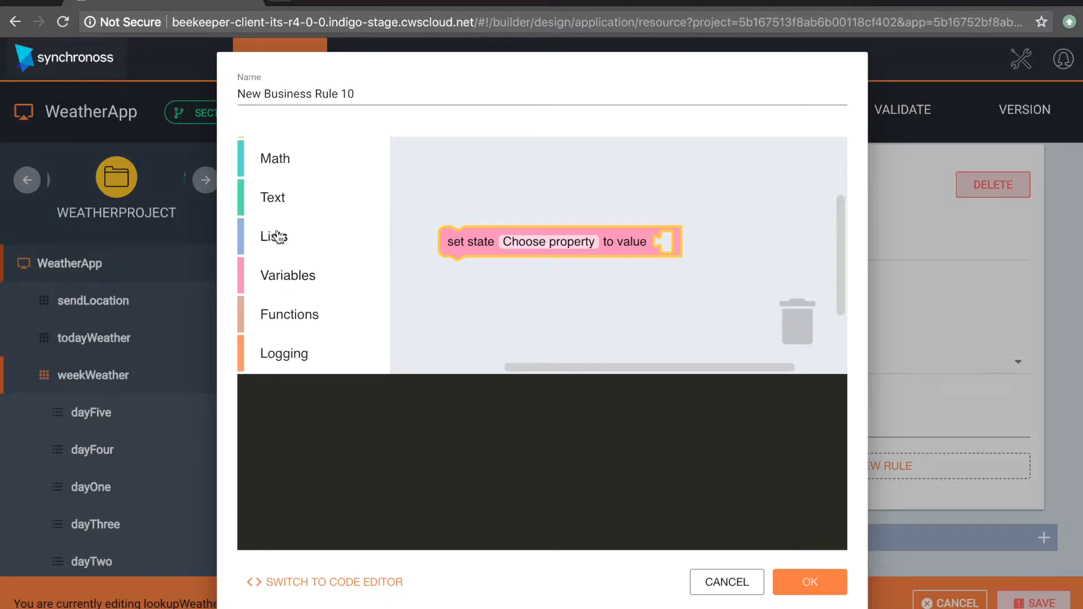
scroll(278, 237, up, 3)
click(277, 272)
drag(414, 156, 684, 244)
click(675, 244)
text(1)
click(727, 323)
Step: Choose weatherStepCounter as the property of the block that sets the value 1, and accept the rule
click(555, 245)
click(107, 219)
click(557, 242)
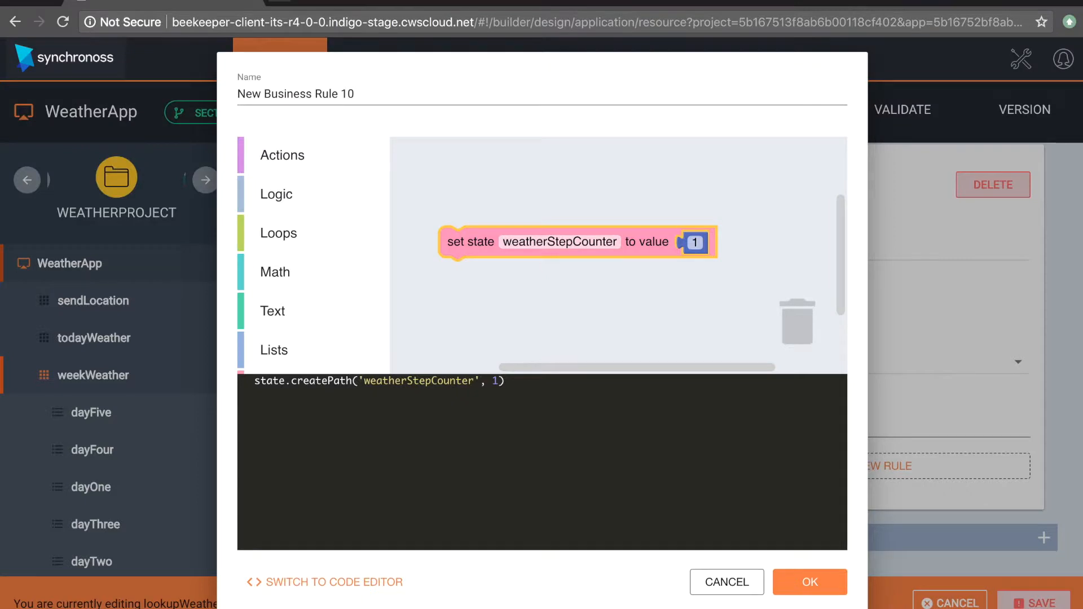
click(810, 582)
Step: Add spaces to the Edit service's name so it reads Set Counter To 1, and save the lookupWeather step
click(738, 308)
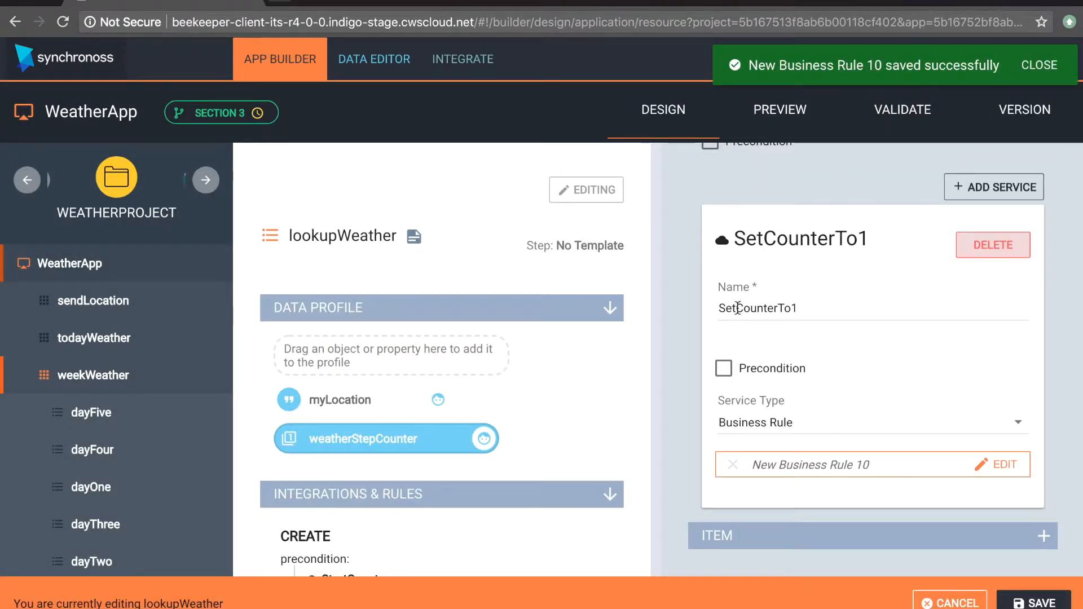
click(779, 308)
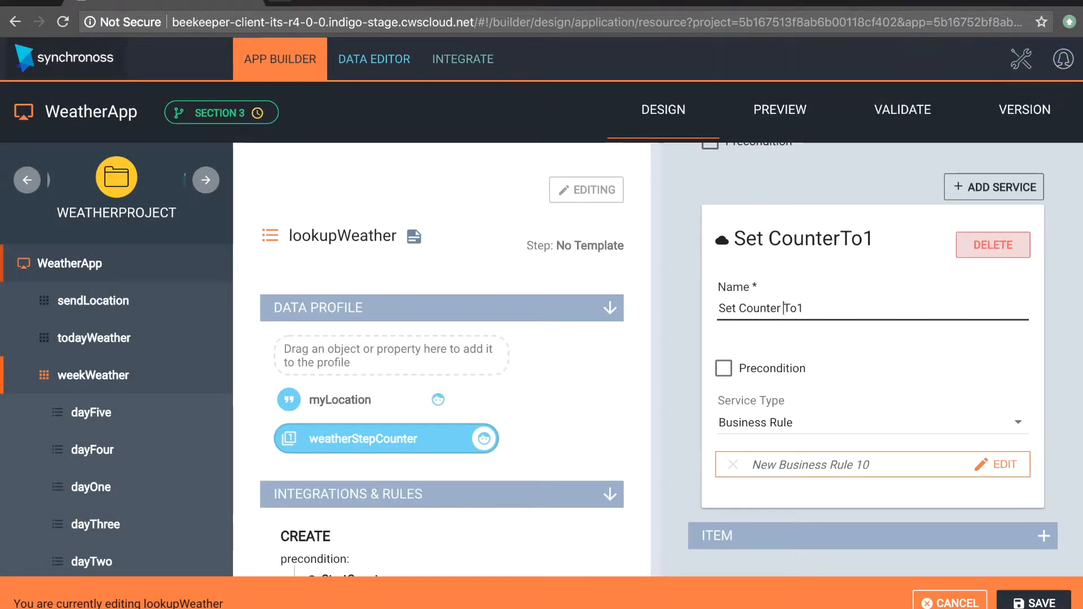
key(Right)
key(Right)
click(855, 347)
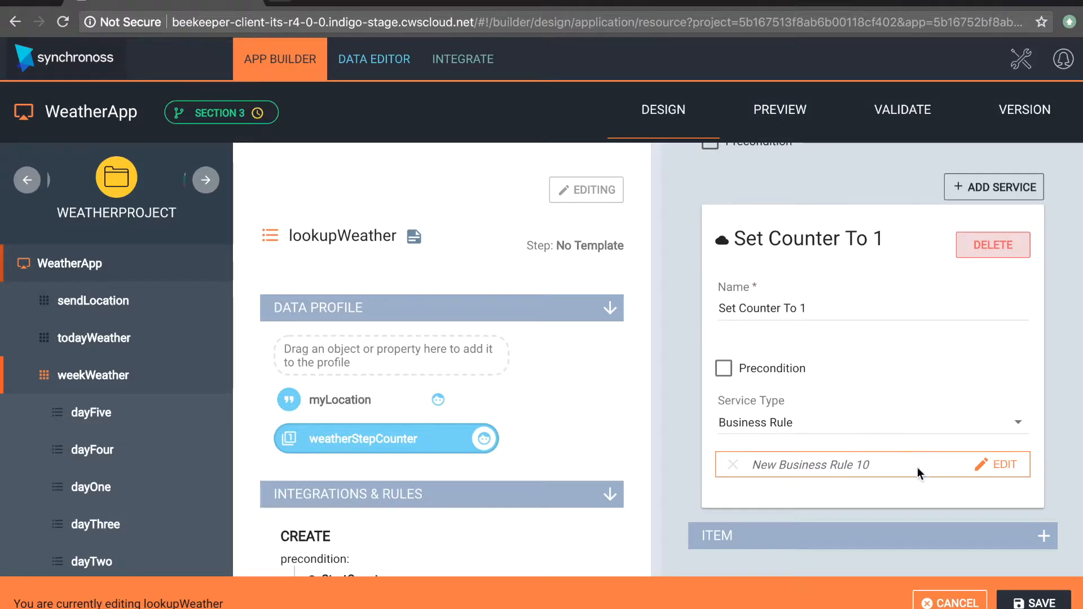
click(1028, 604)
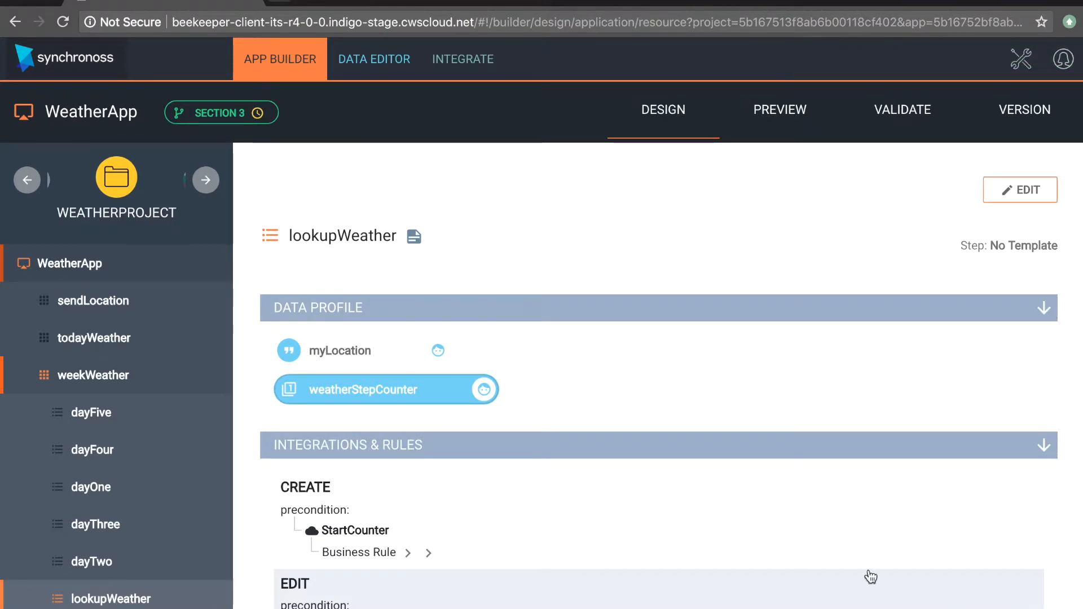
Step: Review lookupWeather's integrations and rules, then inspect its New Business Rule 9 in the weekWeather flow without changing it
scroll(869, 581, down, 2)
triple_click(346, 488)
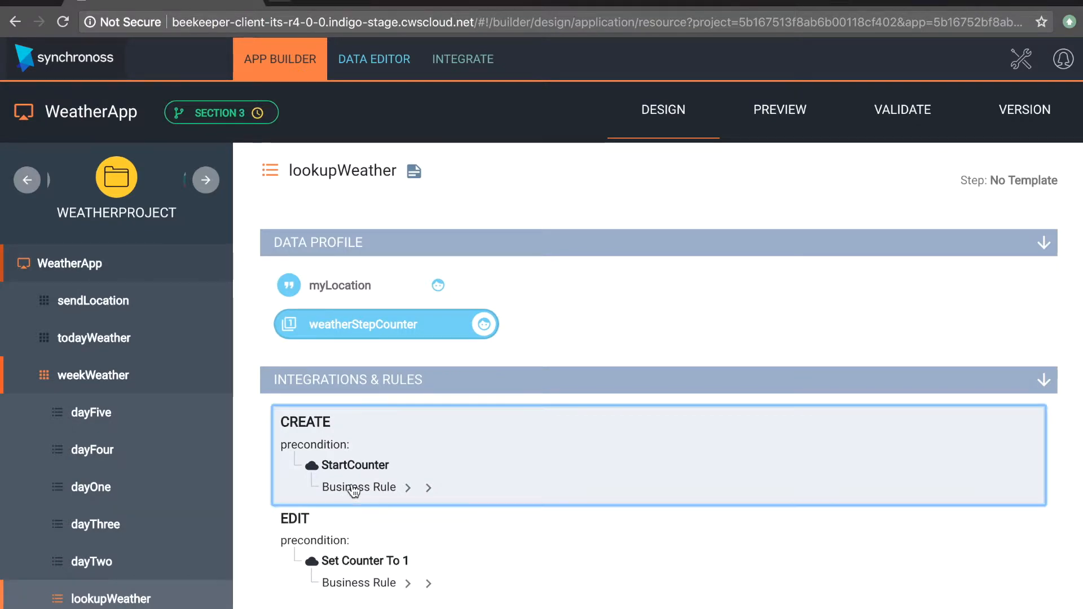
click(135, 598)
click(128, 375)
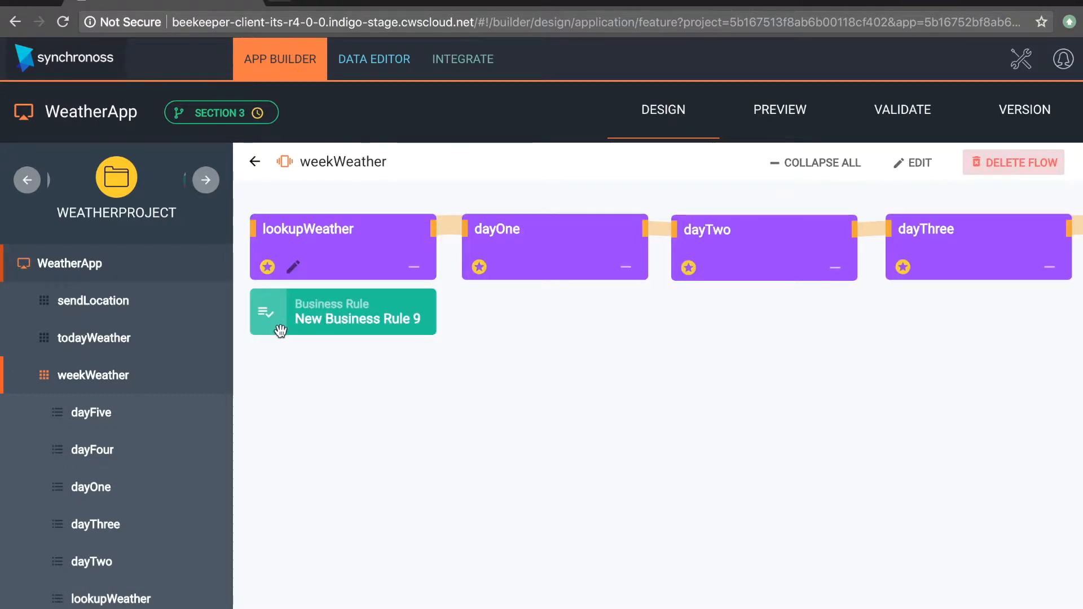
click(361, 317)
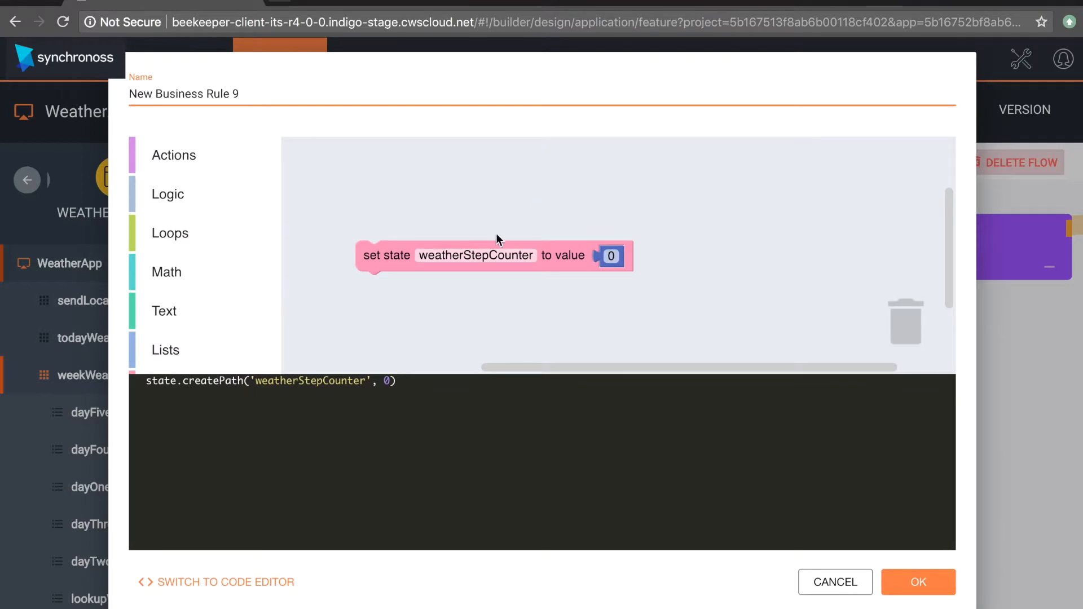
click(815, 587)
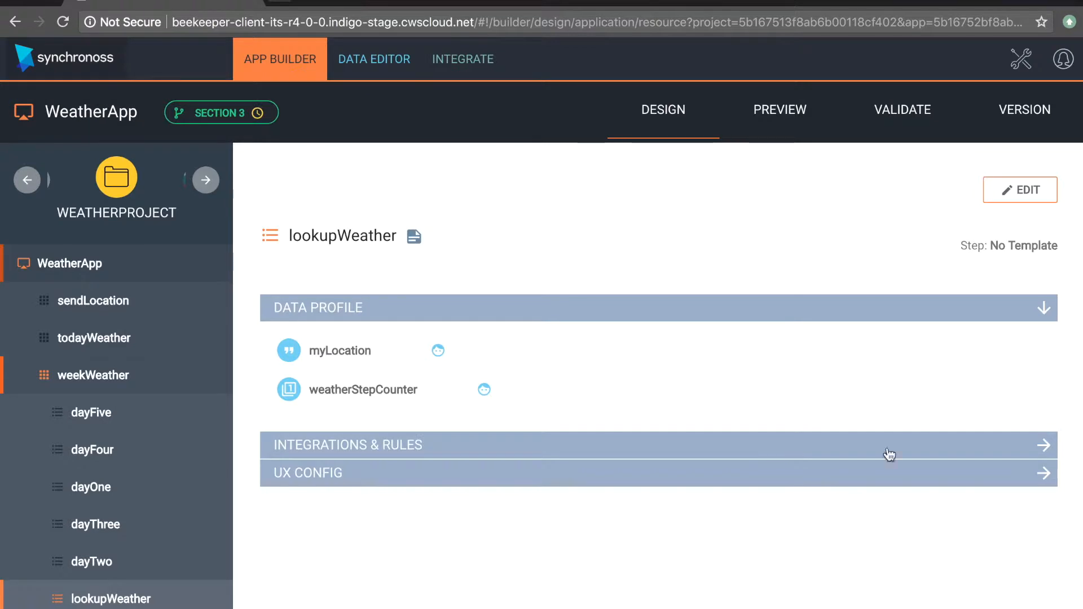
Step: Open lookupWeather for editing and examine the StartCounter service's business rule, then the service set up under Edit
click(1043, 445)
click(1020, 192)
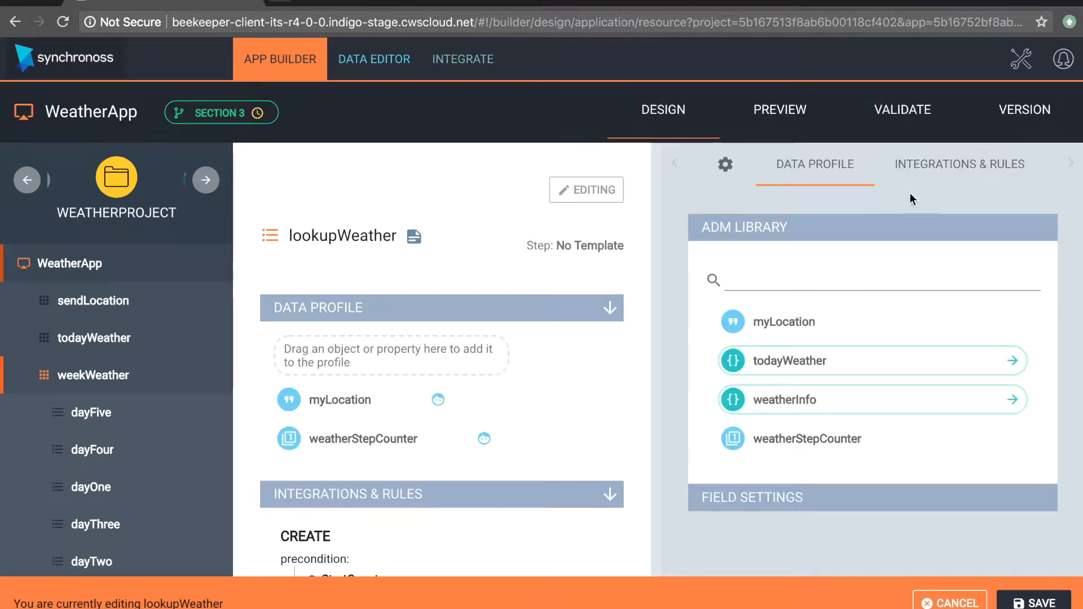
click(914, 166)
click(857, 228)
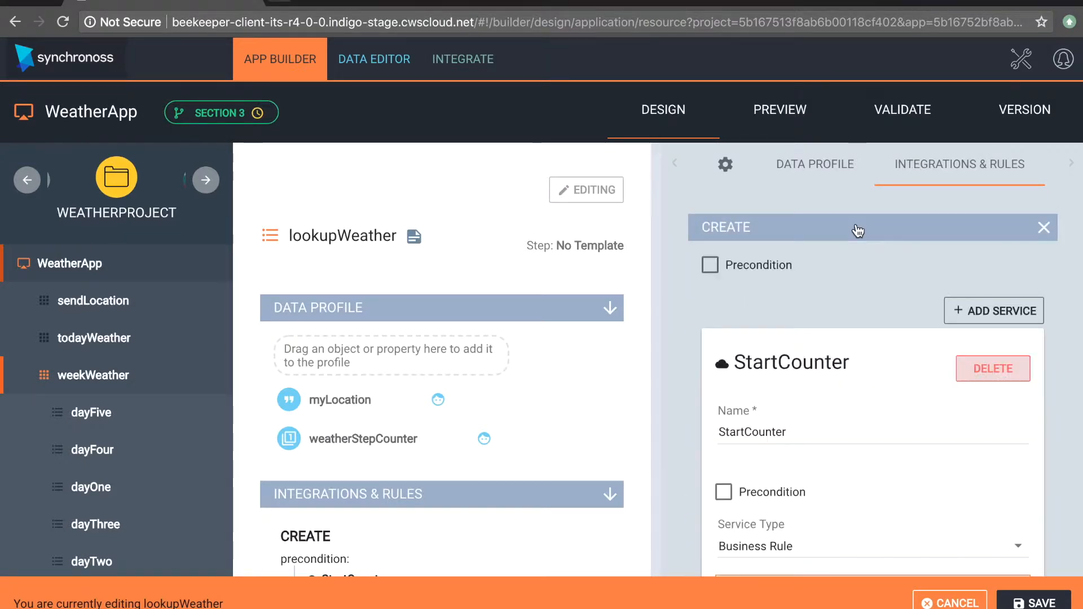
scroll(855, 454, down, 3)
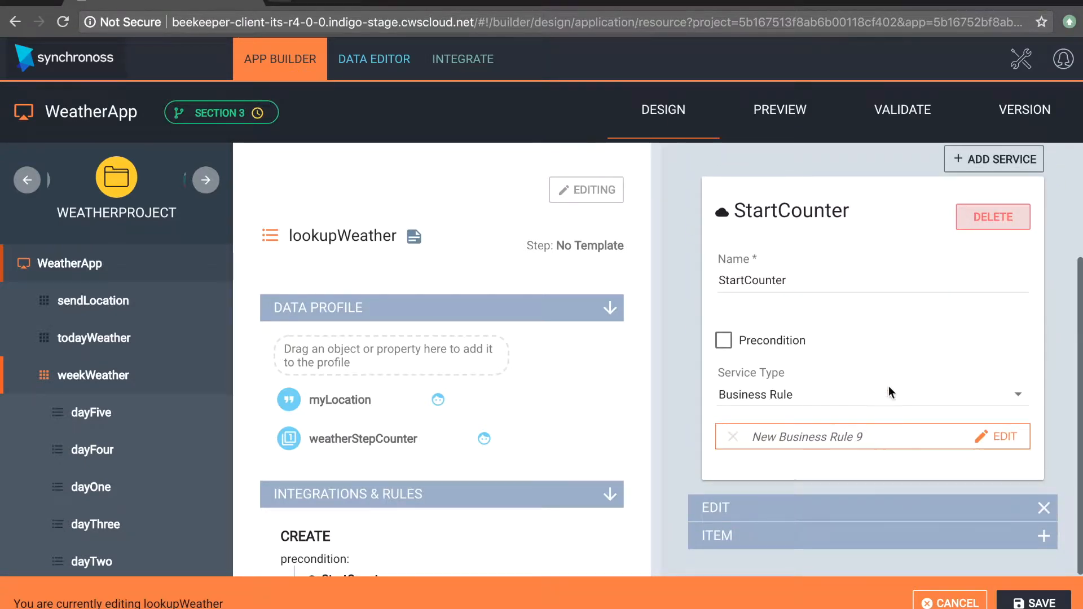
click(993, 442)
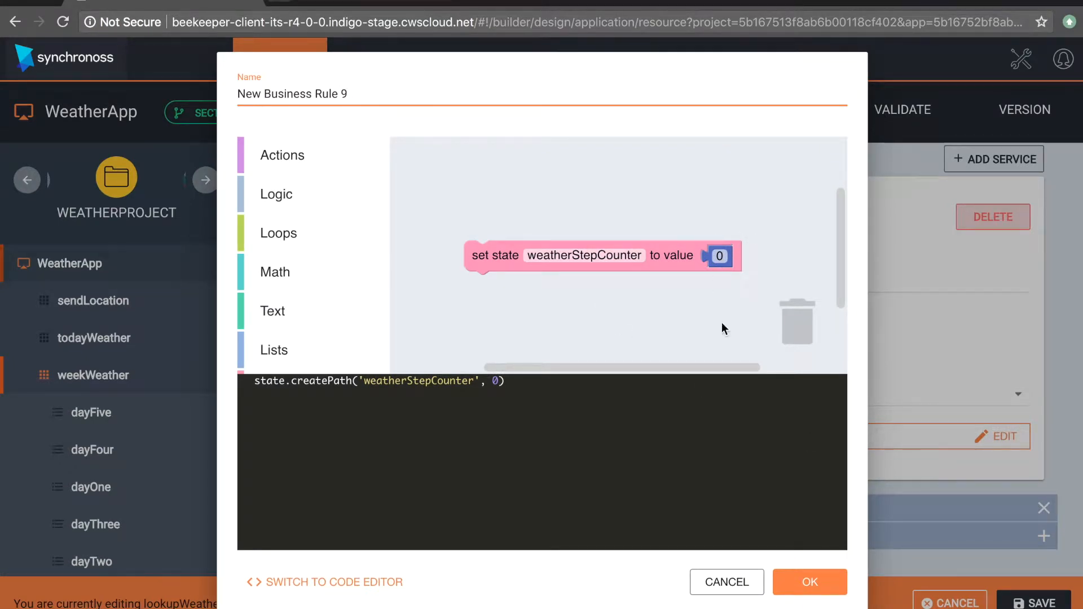
click(714, 589)
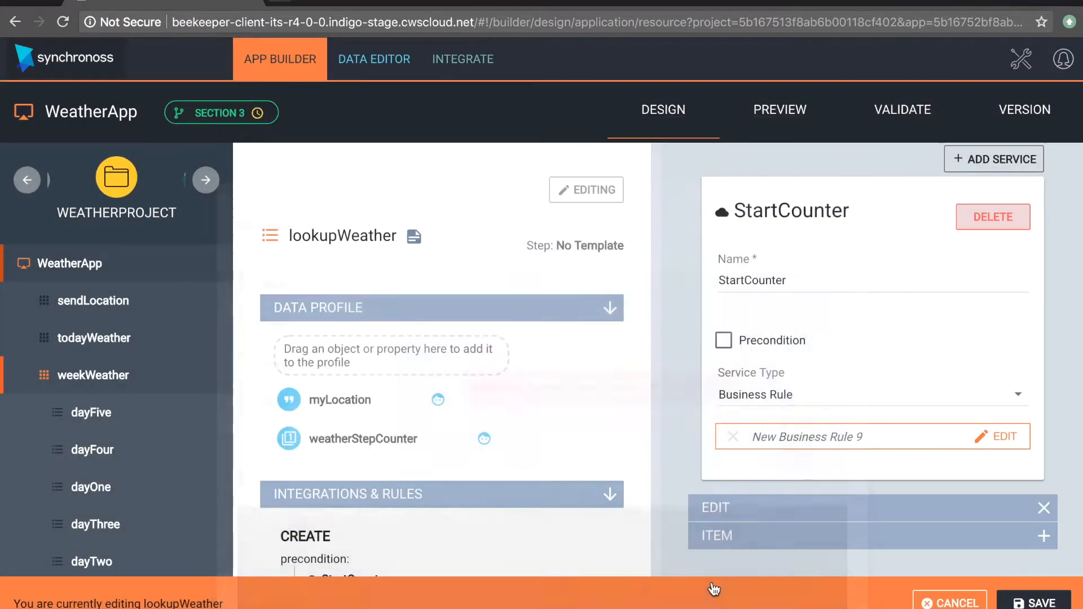
click(1011, 515)
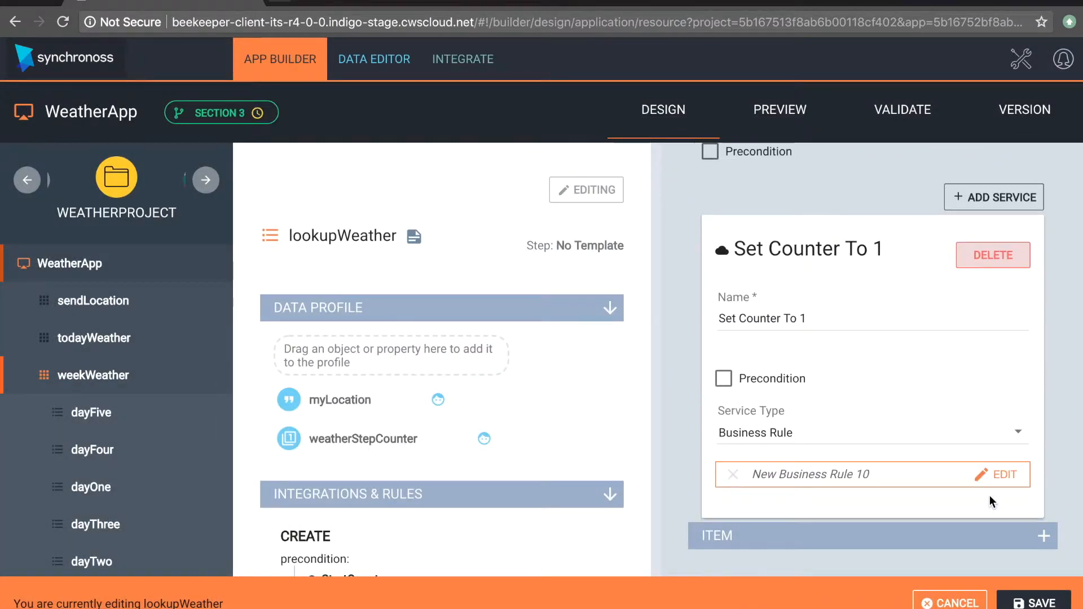
Step: Inspect the block logic of the Set Counter To 1 service's business rule, and leave lookupWeather's editing mode without saving
click(993, 471)
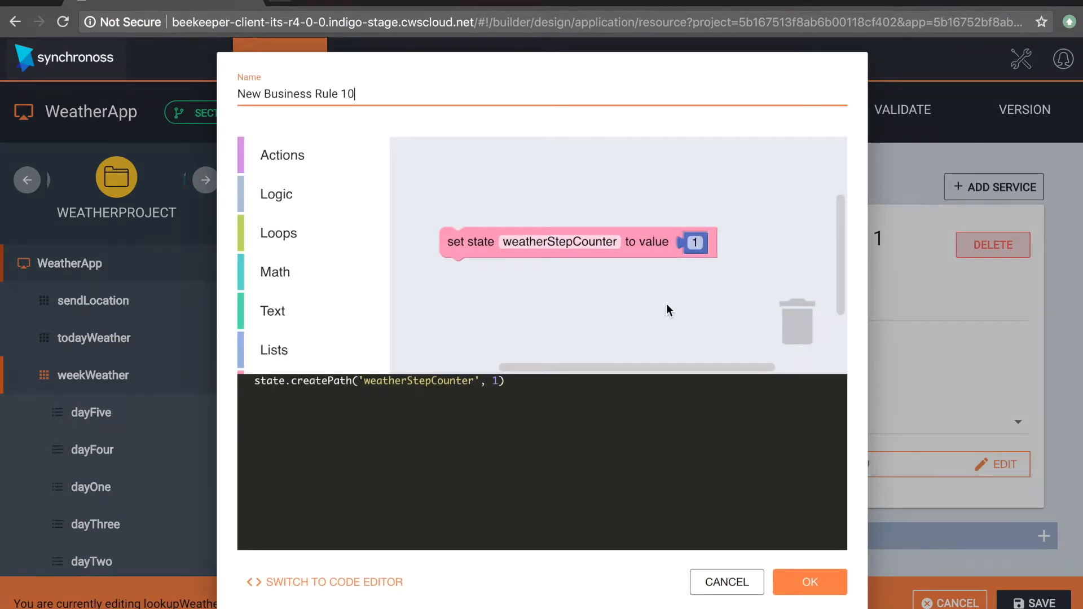
click(729, 589)
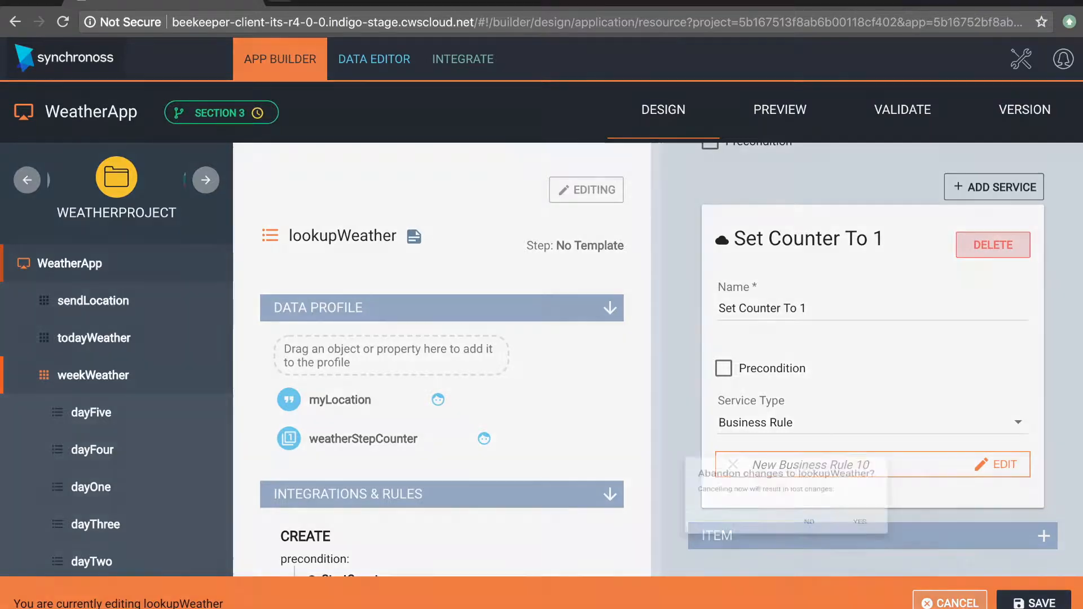
click(950, 602)
click(660, 384)
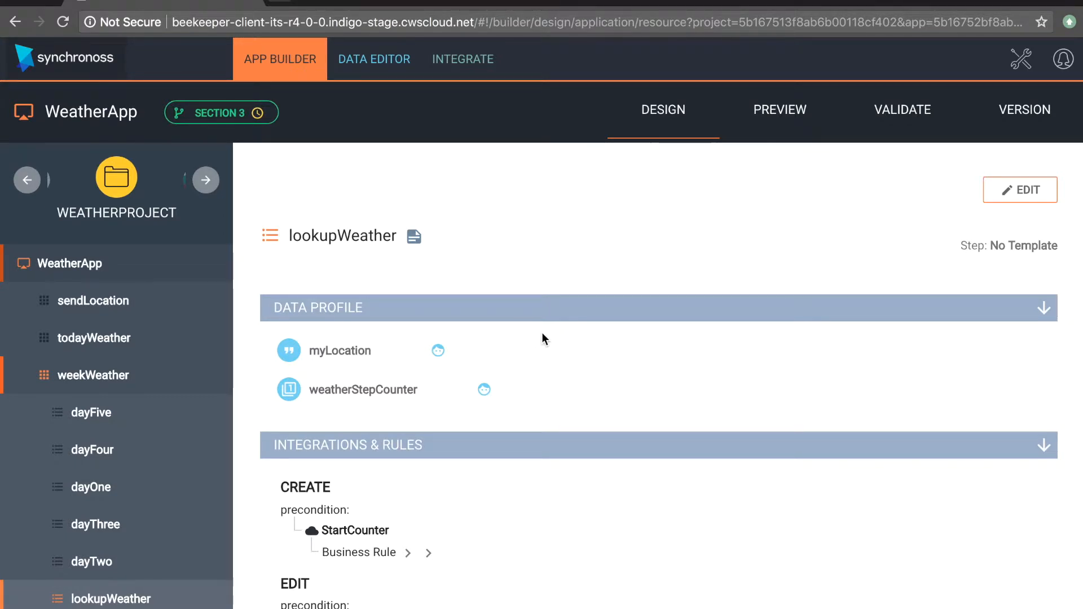
Step: Review lookupWeather's data profile and the services listed under Create and Edit in its integrations and rules
scroll(543, 345, down, 1)
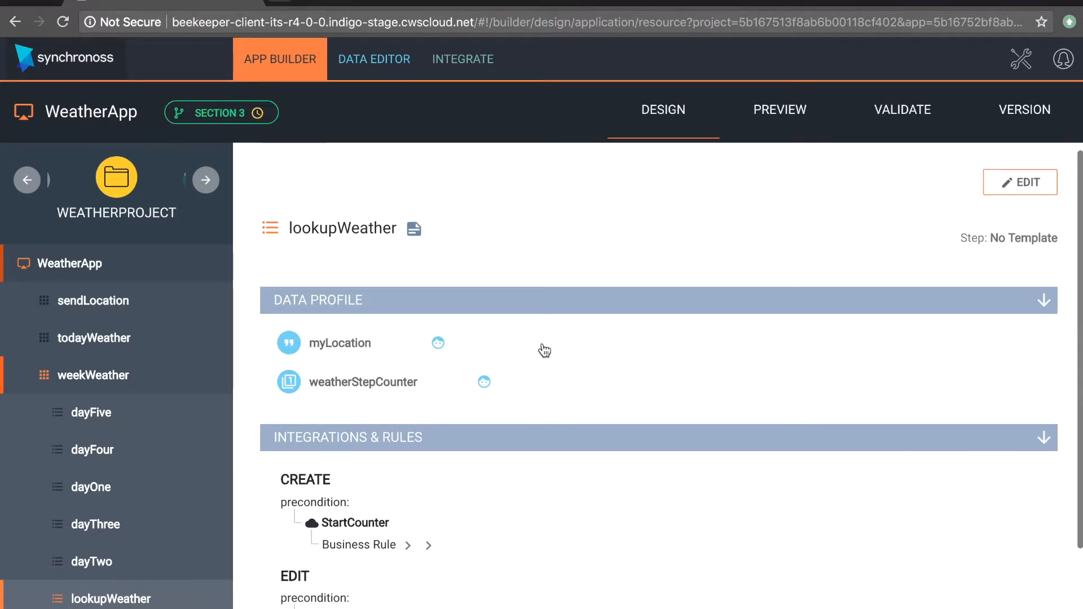
scroll(544, 351, down, 1)
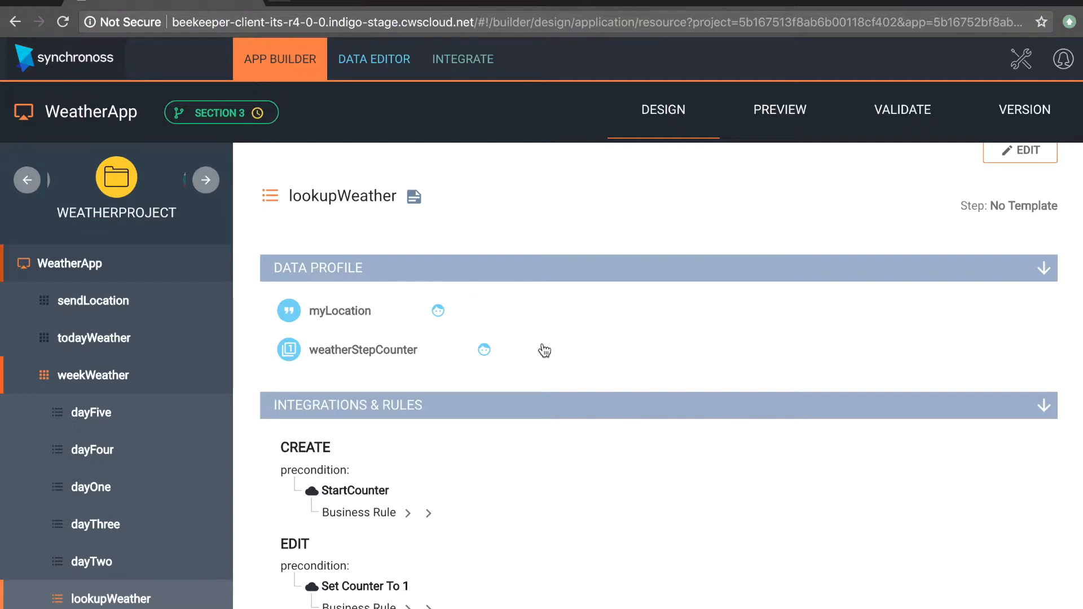
scroll(544, 351, up, 1)
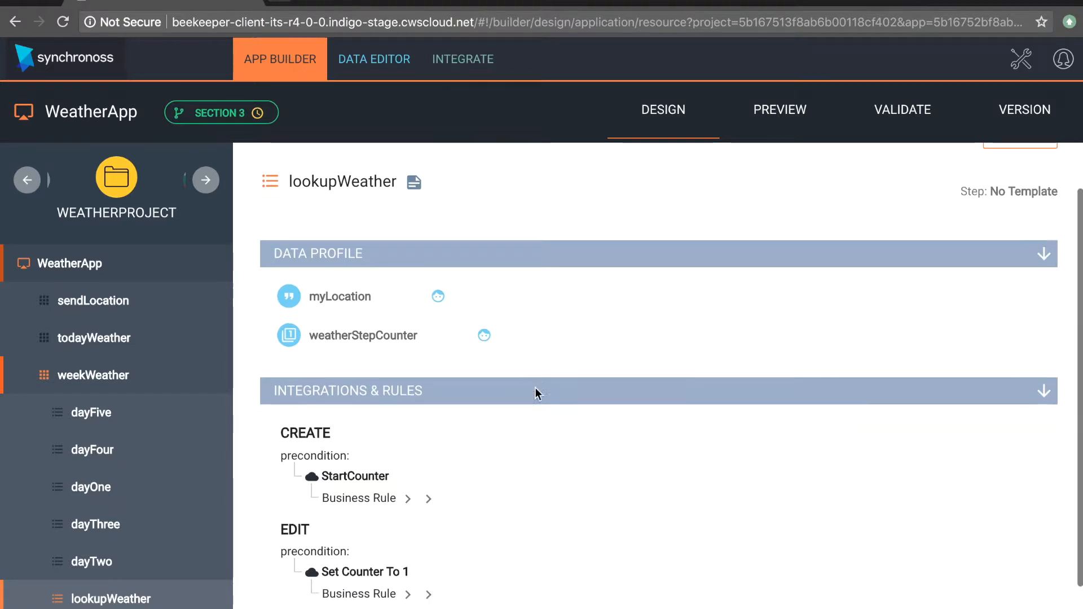
scroll(537, 391, down, 1)
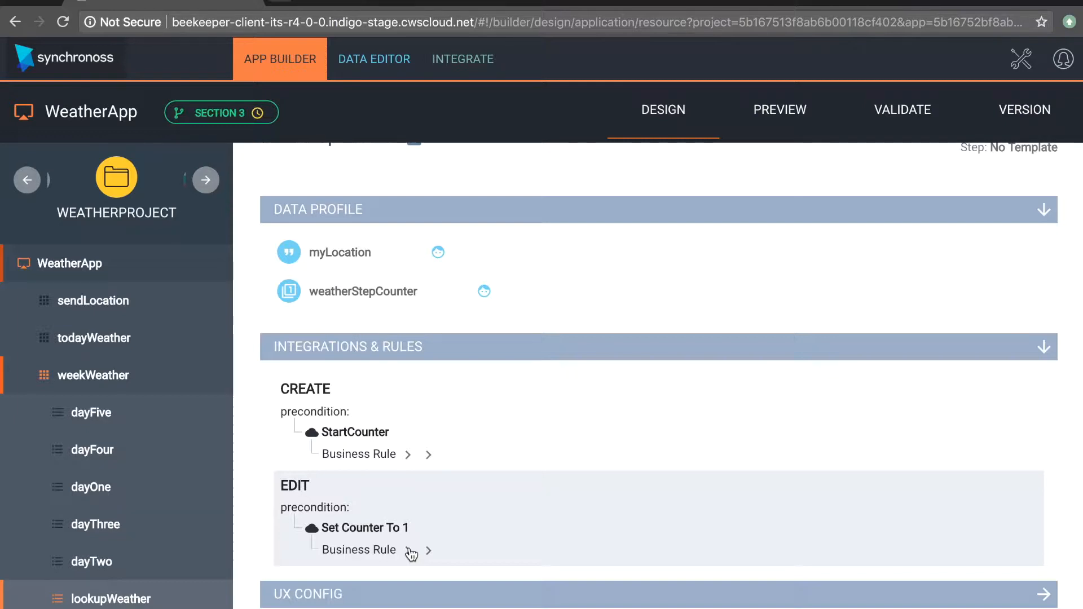
scroll(998, 212, up, 2)
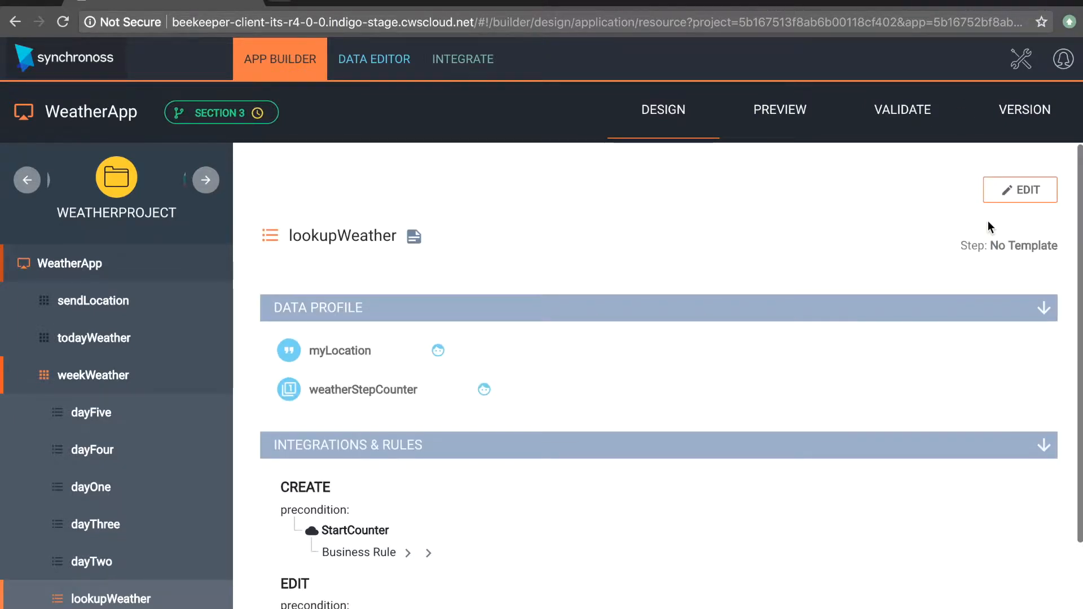
Step: Reopen lookupWeather for editing, enable the precondition for its Edit section, and start a new rule for it
click(1010, 185)
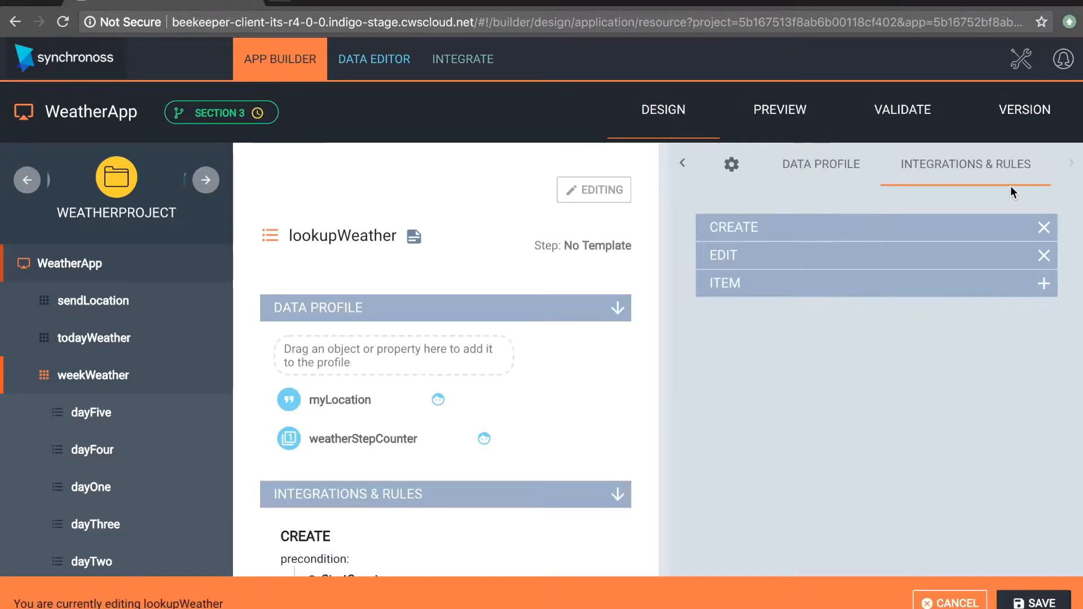
click(874, 265)
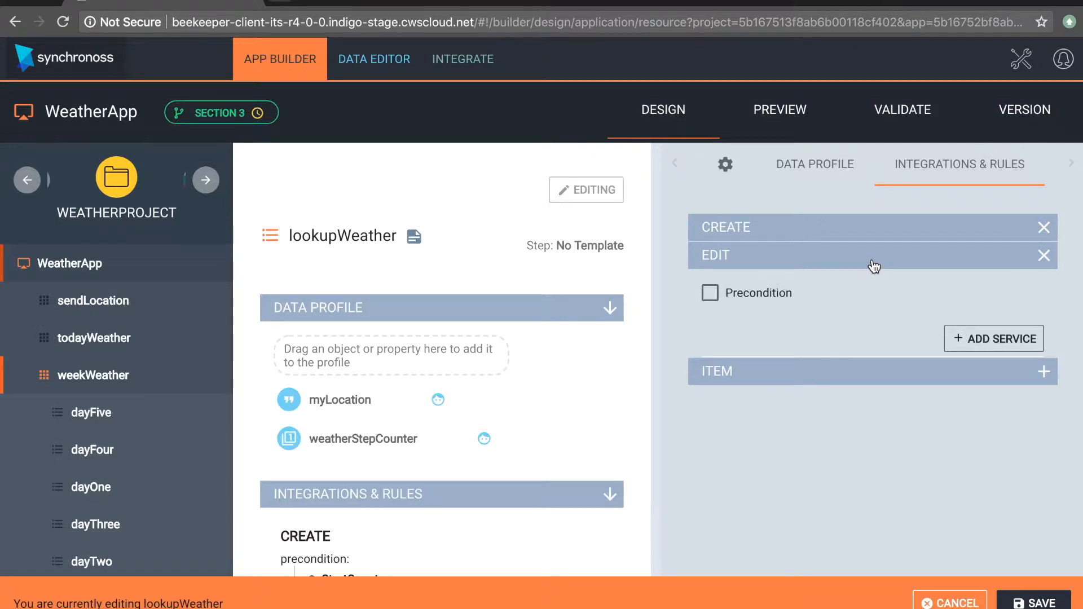
click(699, 293)
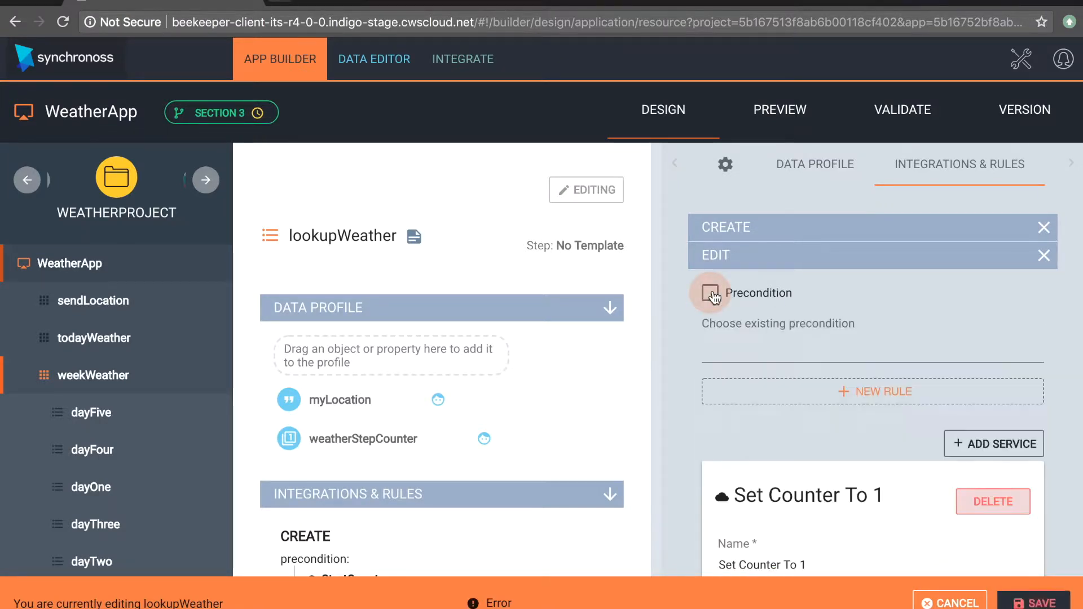
click(829, 392)
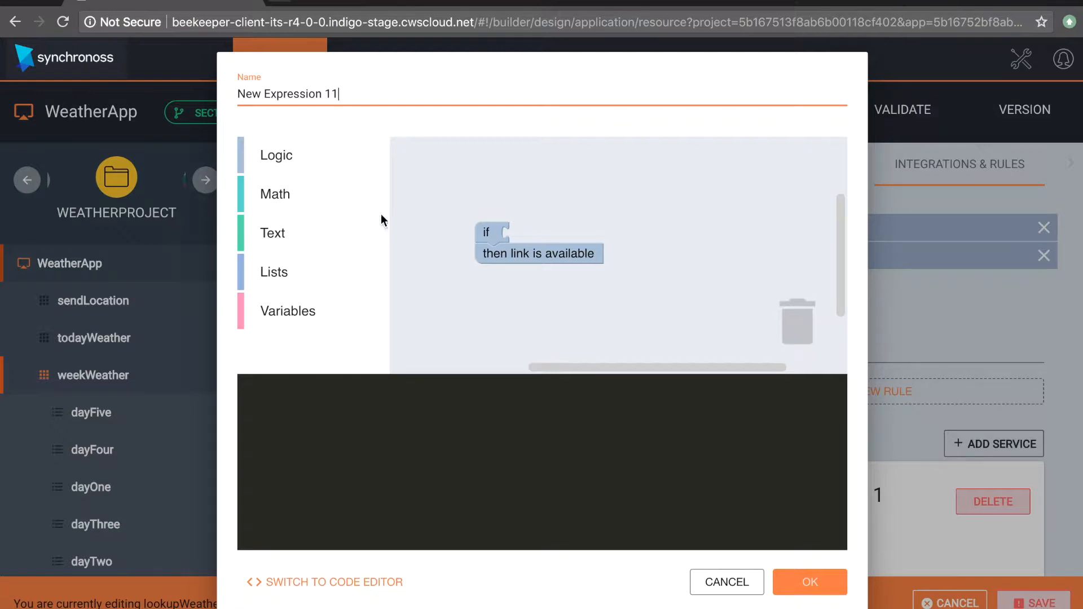
Step: Attach an equals comparison to the precondition's if block and place the number 0 on its right side
click(302, 151)
drag(410, 157, 530, 233)
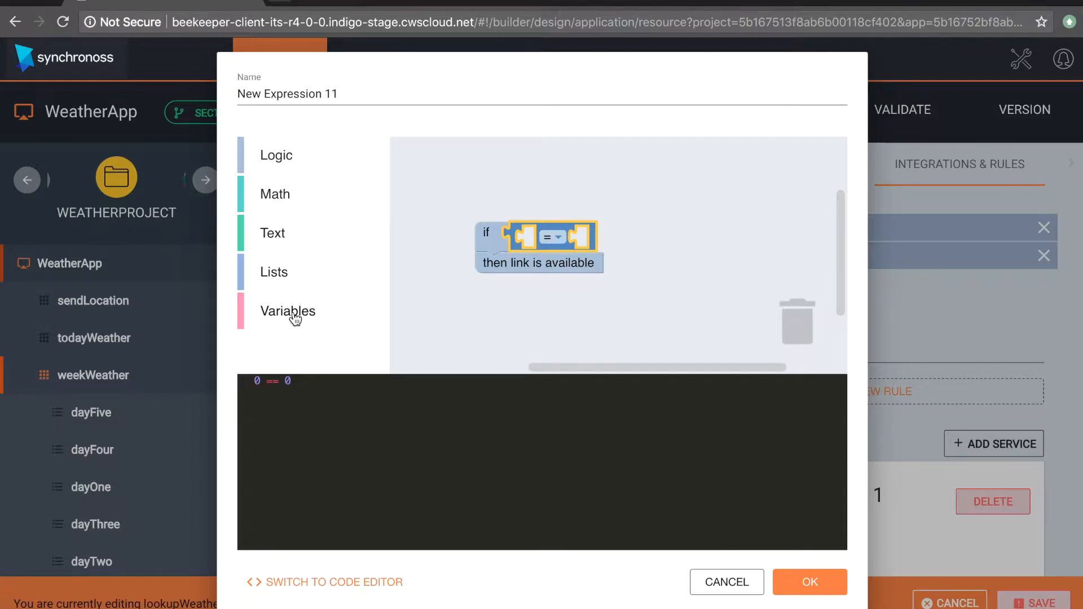
click(286, 201)
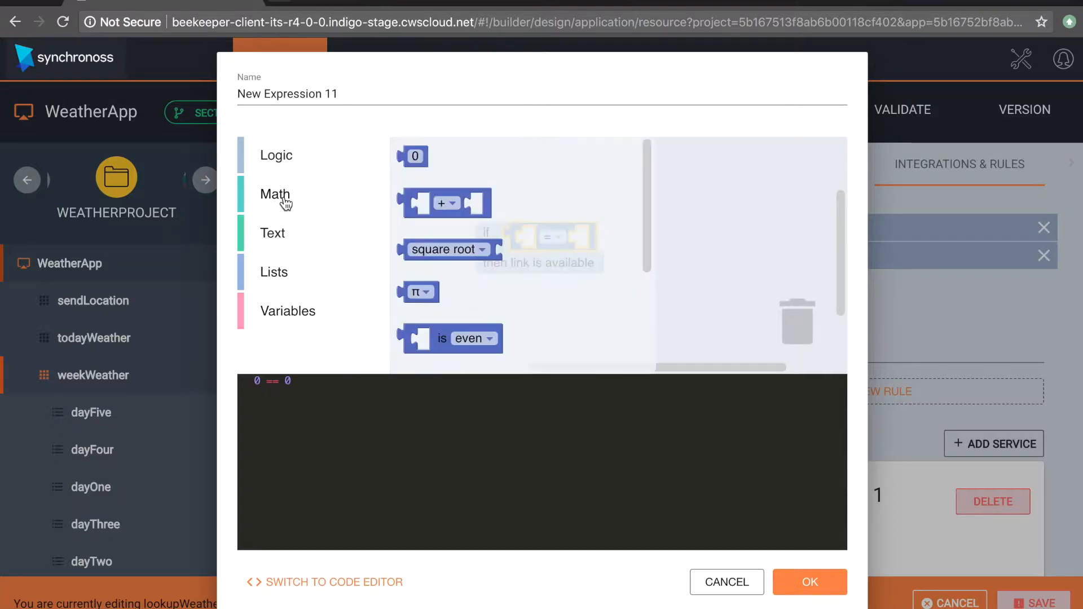
drag(415, 156, 599, 244)
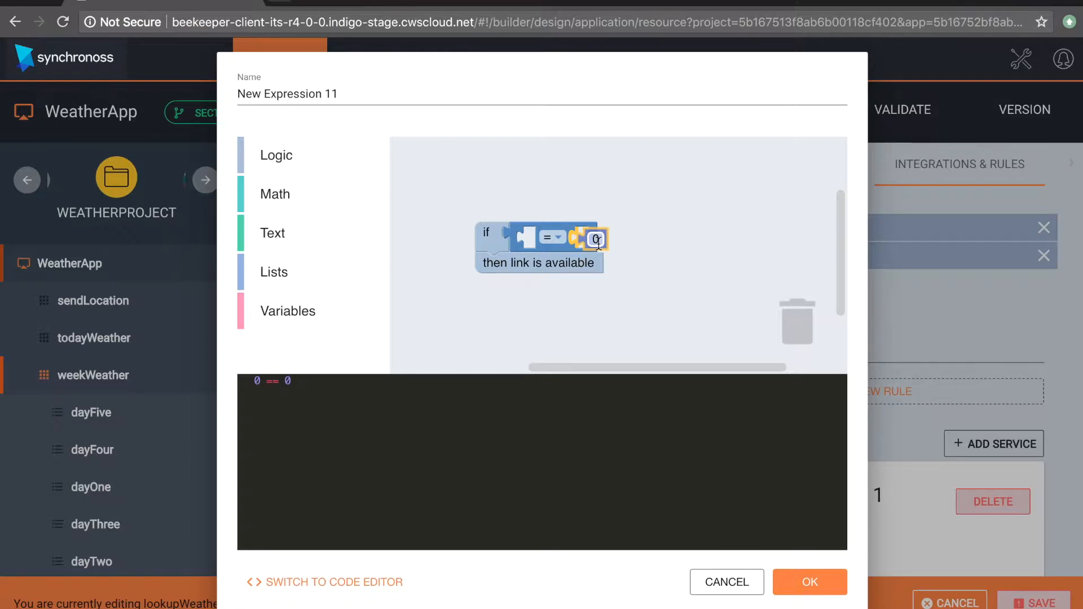
drag(599, 243, 599, 243)
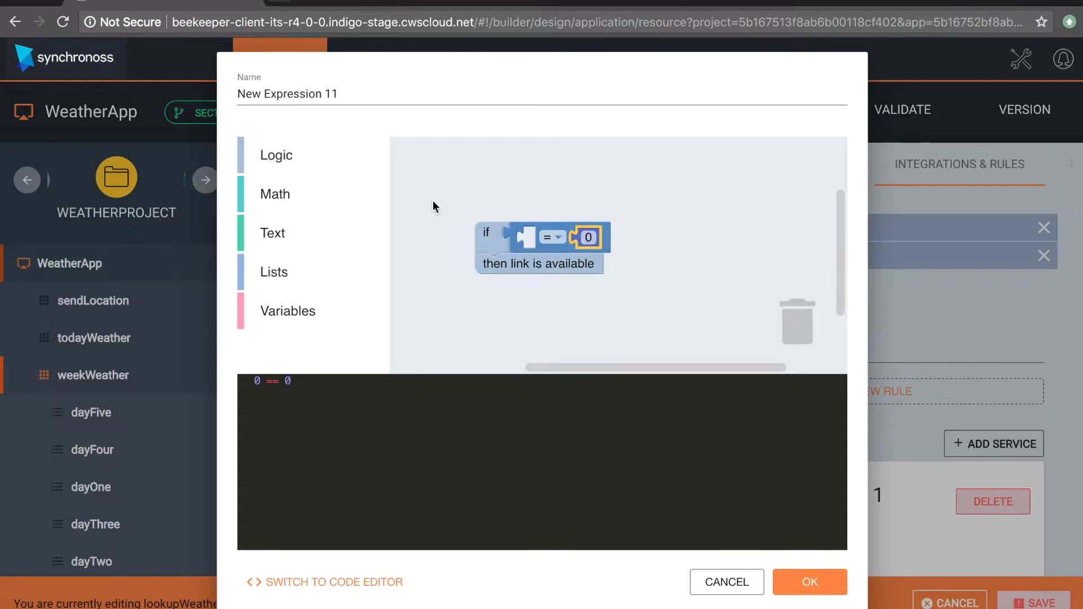
Step: Fill the comparison's left side with a property block set to weatherStepCounter, and accept the precondition expression
click(308, 315)
scroll(546, 236, down, 1)
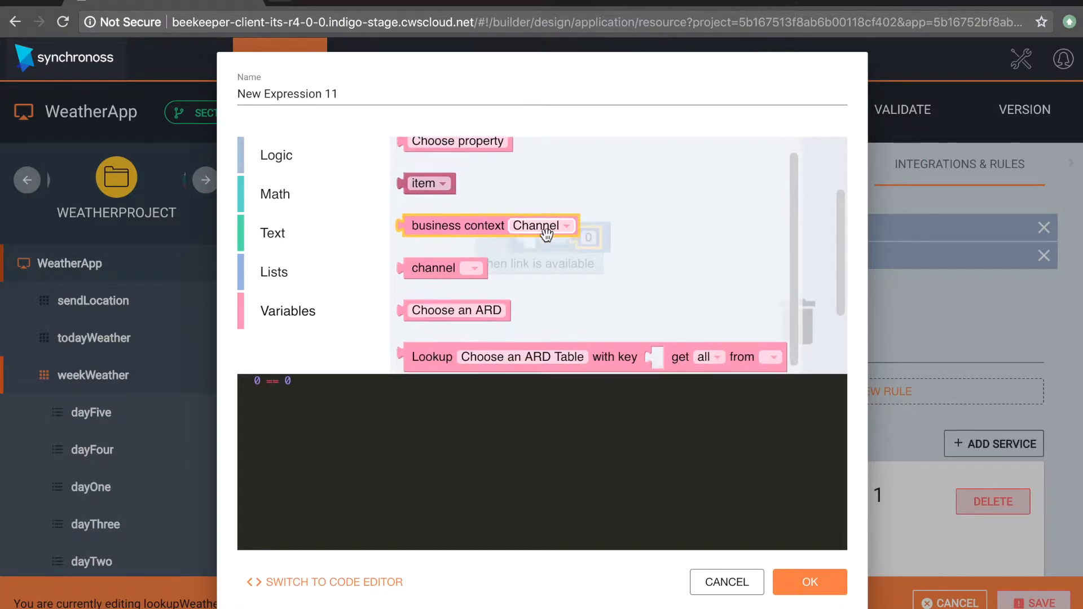
scroll(546, 235, up, 1)
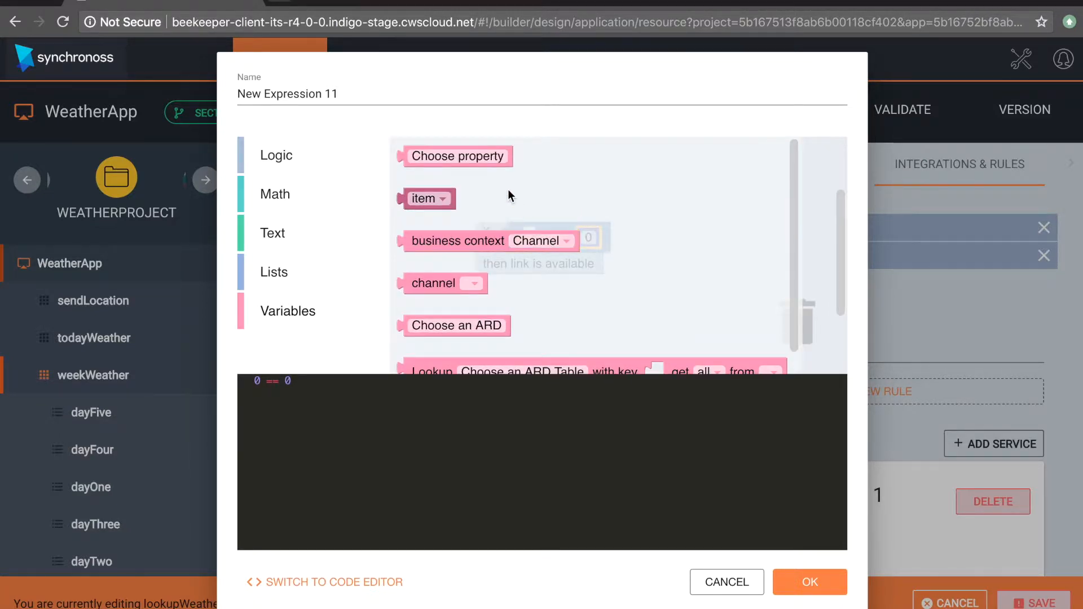
drag(470, 161, 589, 252)
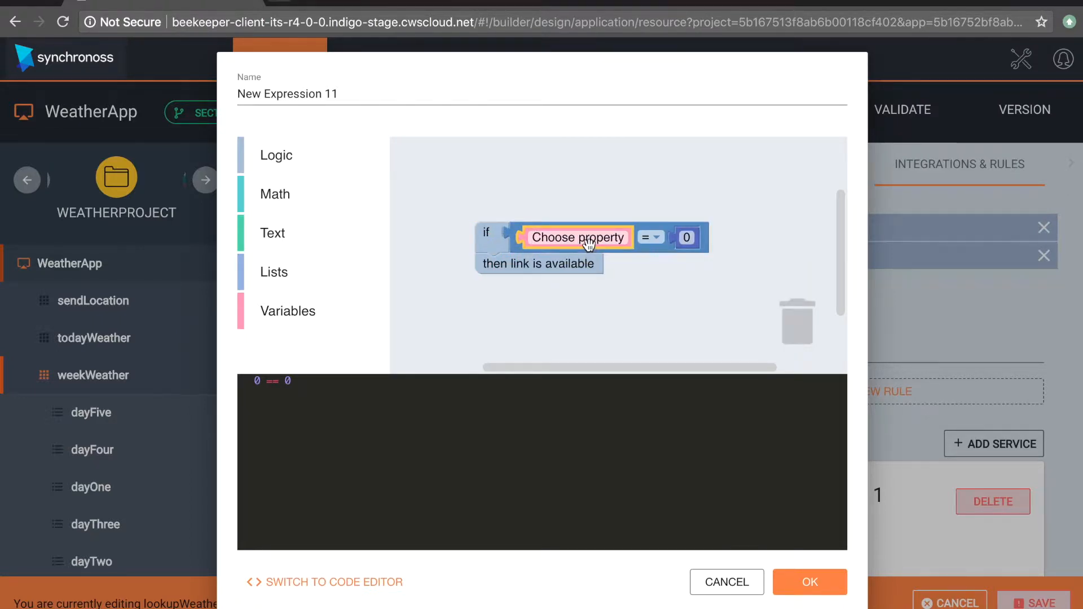
click(581, 237)
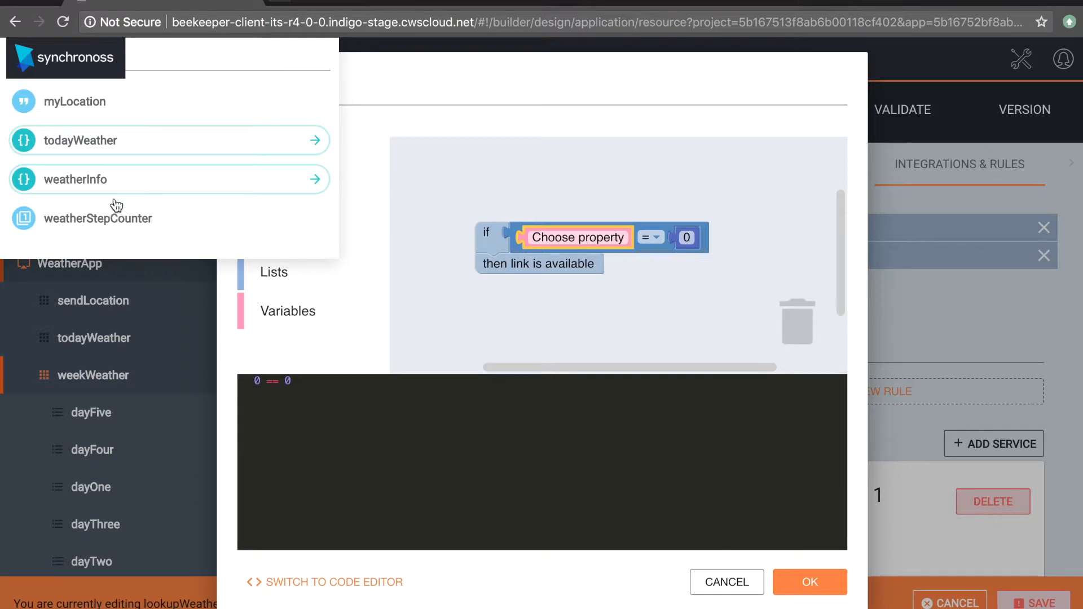
click(145, 224)
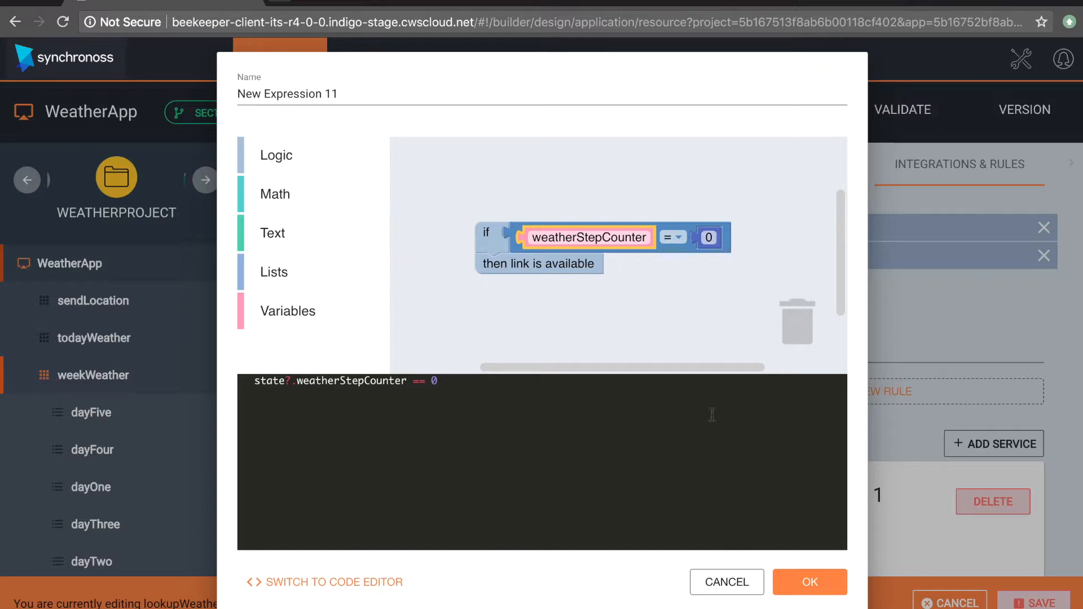
click(814, 588)
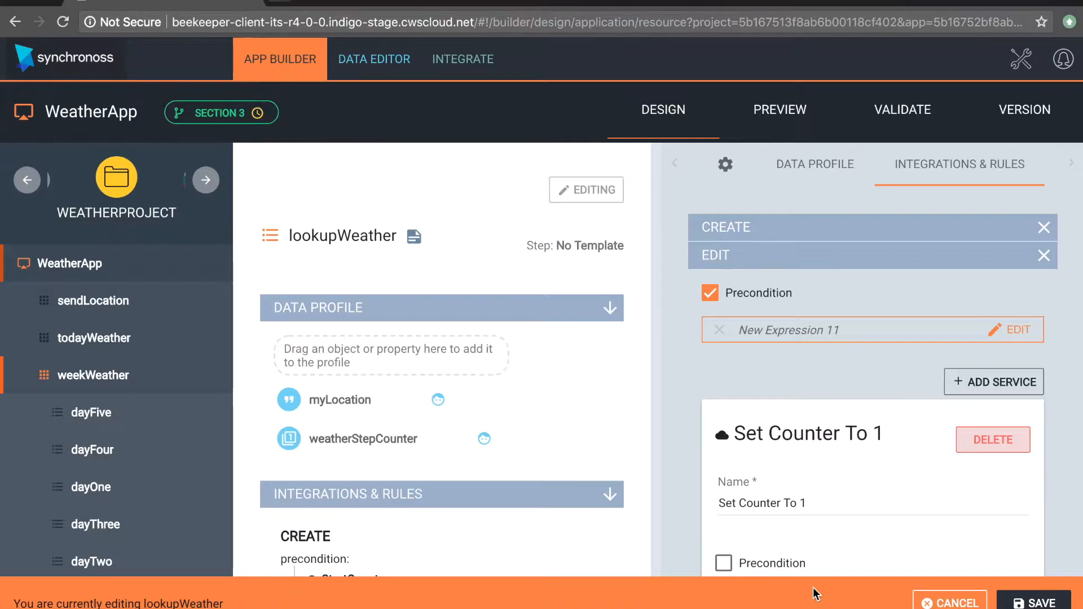
Step: Check the Edit section's precondition and service, and save the lookupWeather step
scroll(810, 474, down, 1)
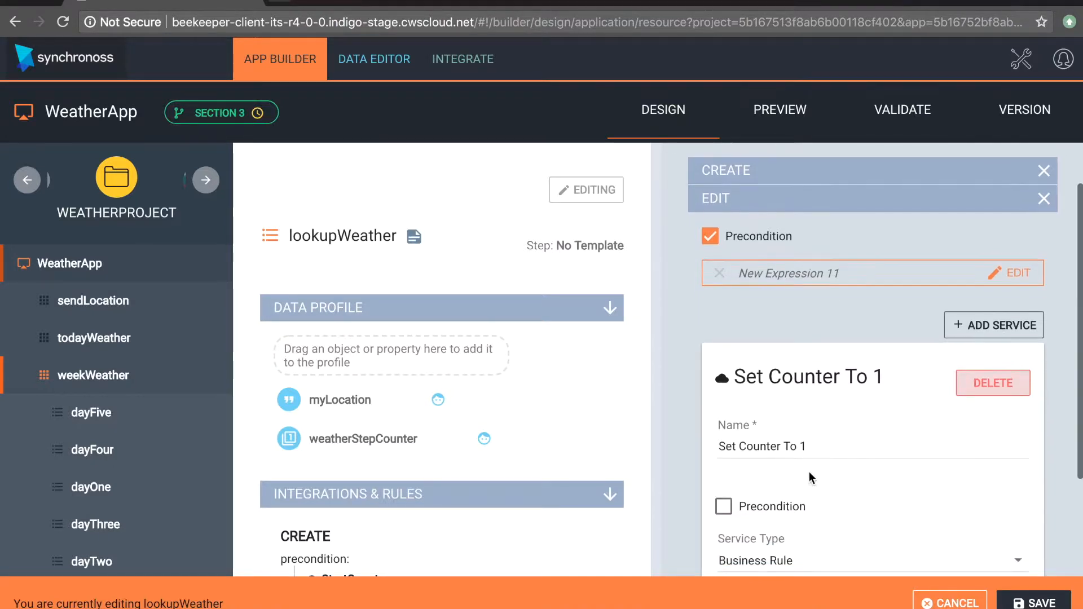
scroll(809, 471, down, 1)
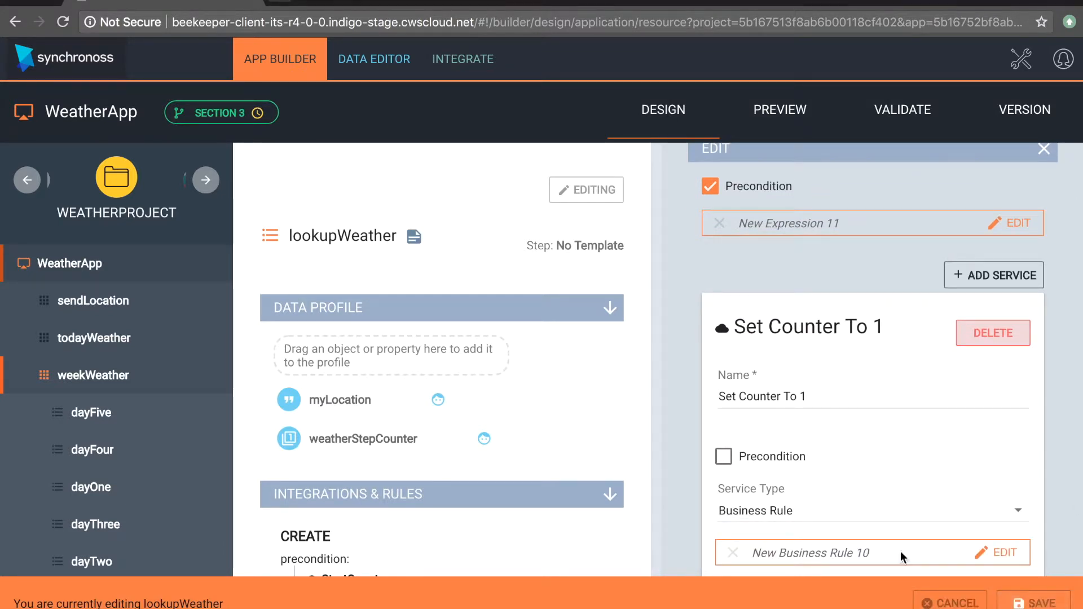
scroll(532, 412, down, 2)
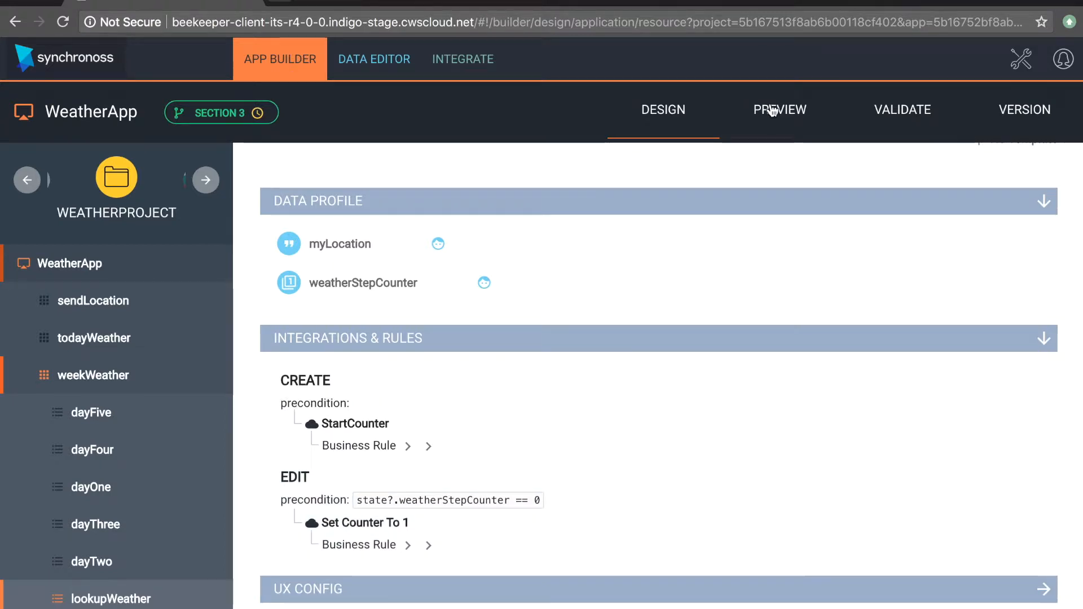
Step: Preview the weekWeather feature by submitting New Jersey as the location in lookupWeather, then reopen that step for editing and resubmit it
click(772, 111)
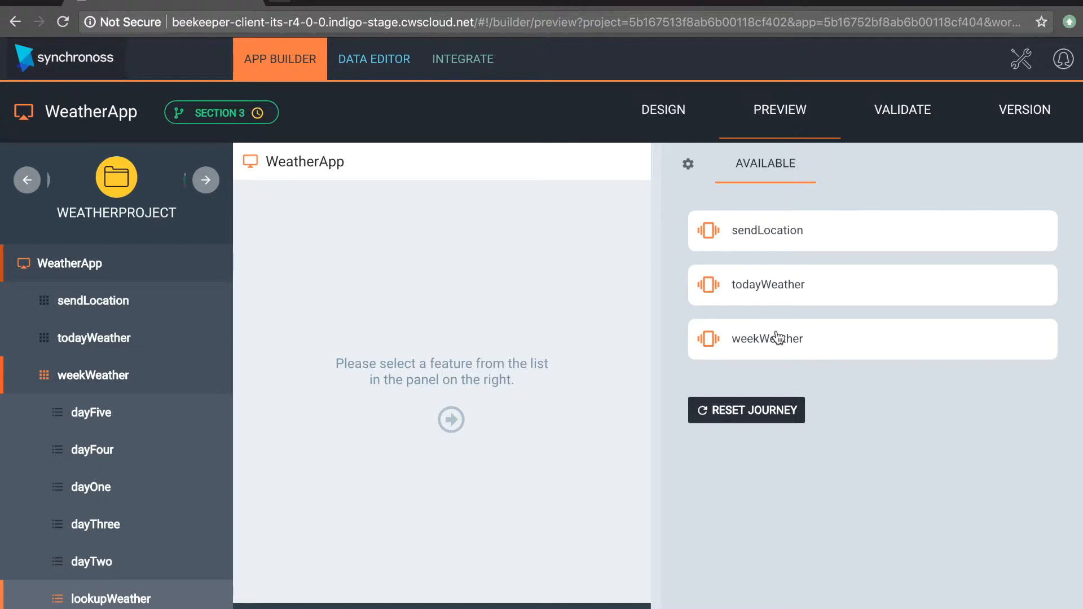
click(778, 338)
click(789, 298)
text(New Jersey)
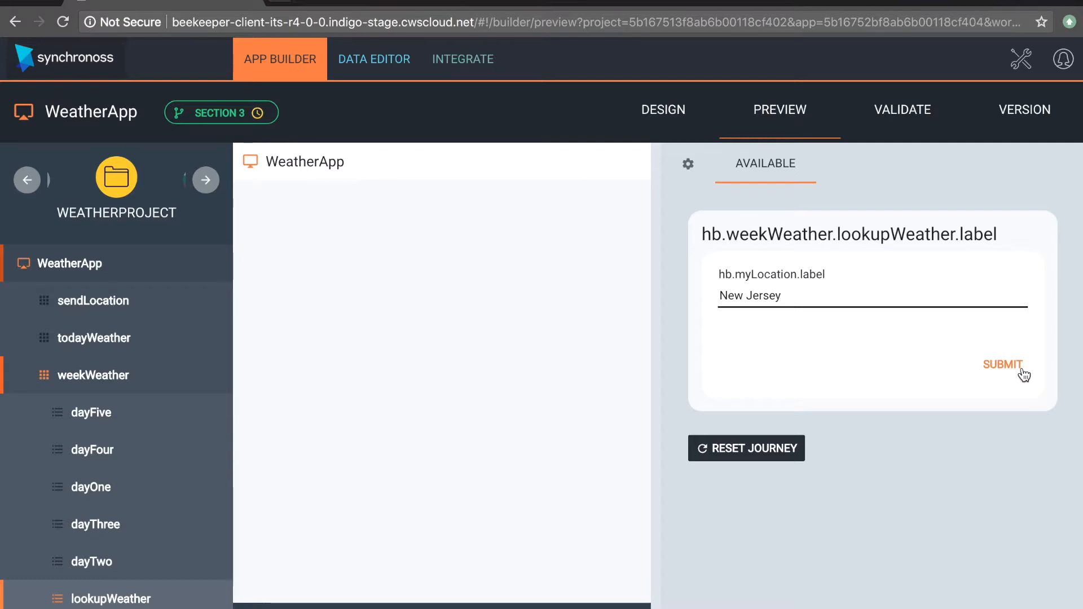
click(1004, 364)
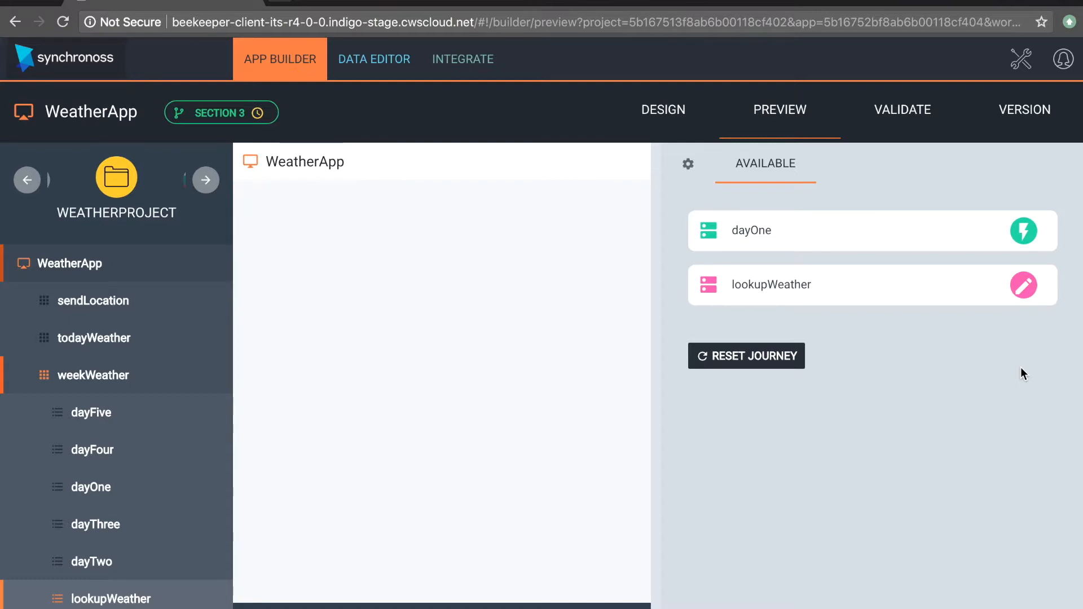
click(880, 302)
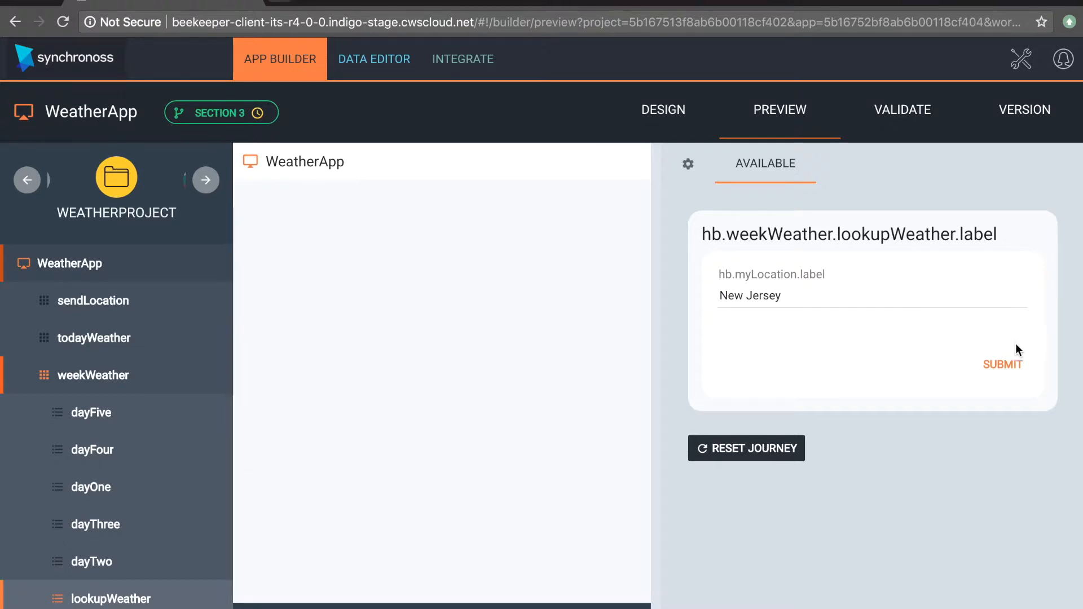
click(1015, 366)
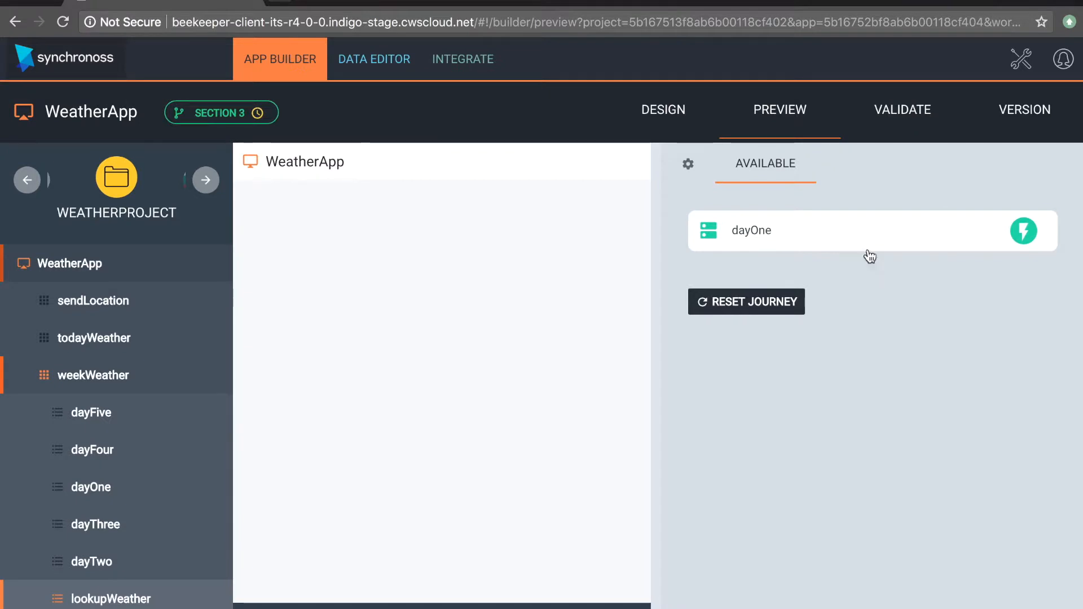
Step: Open and submit the dayOne step twice in the preview, leaving its current location empty
click(840, 237)
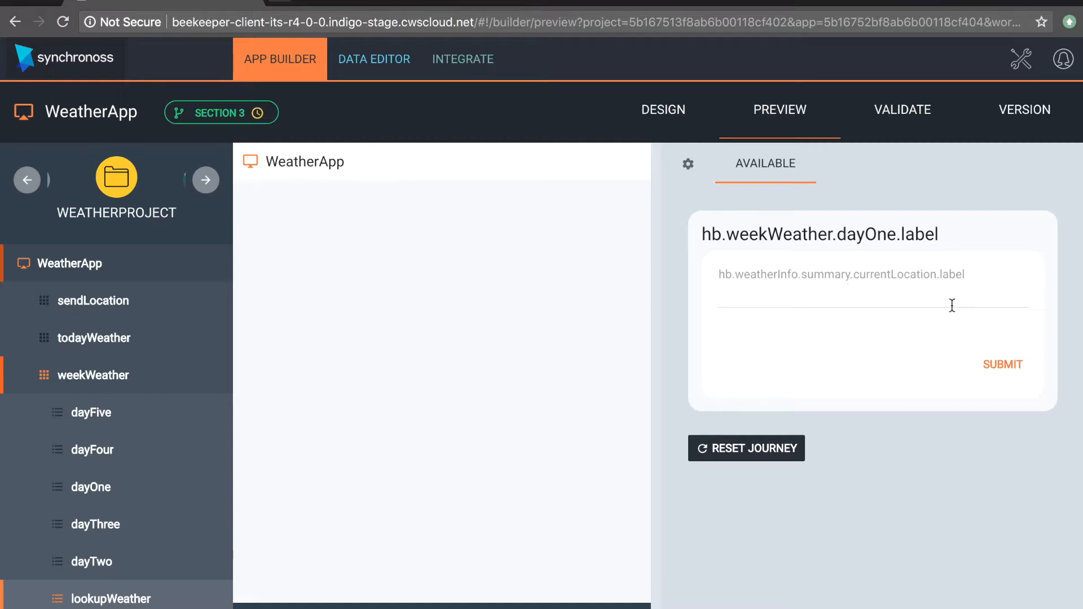
click(1007, 370)
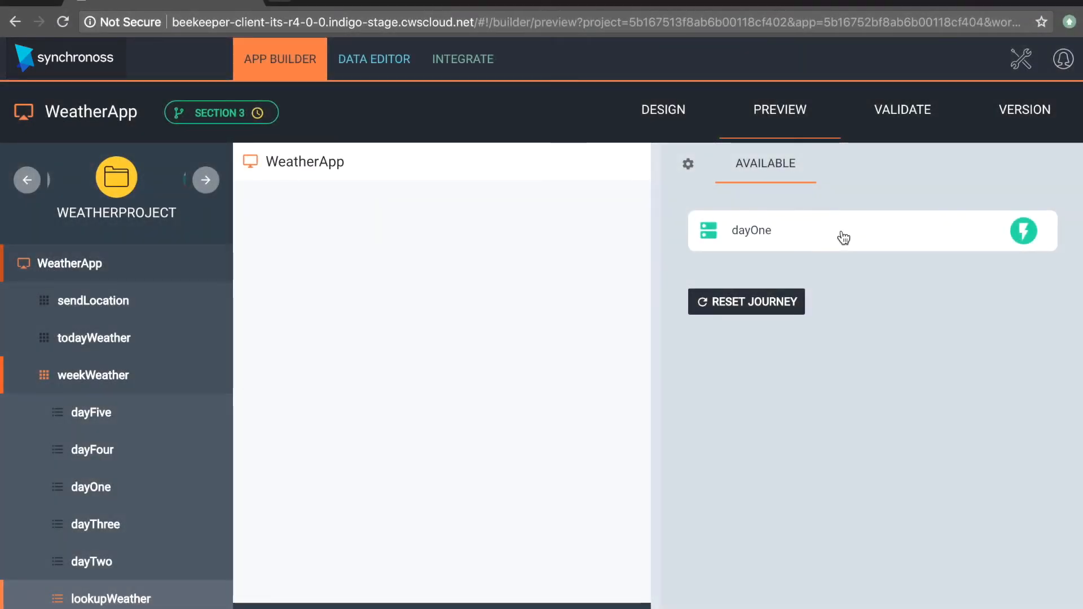
click(844, 237)
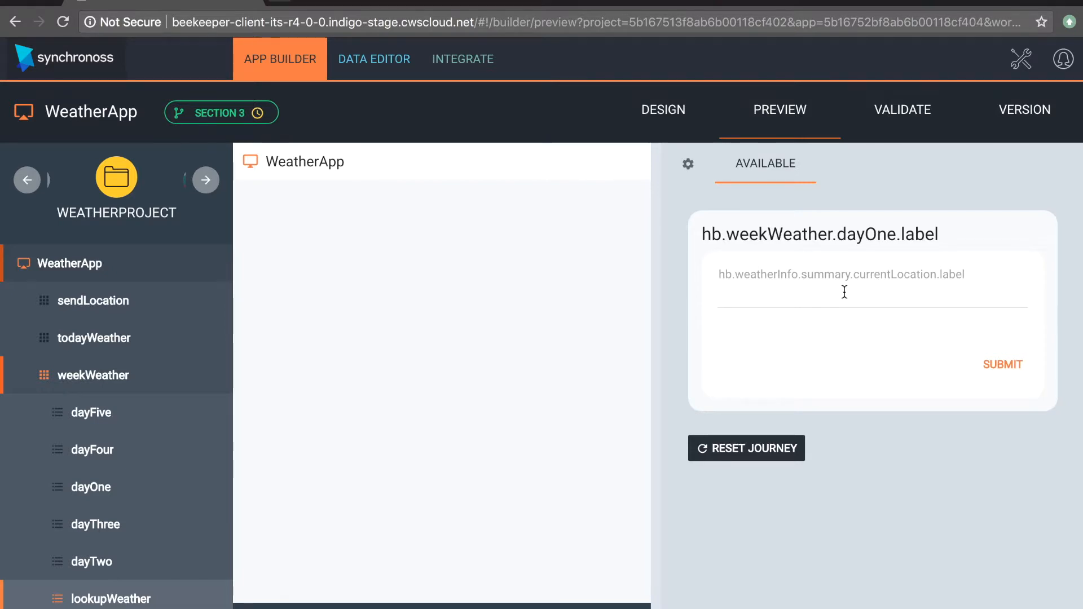
click(1004, 366)
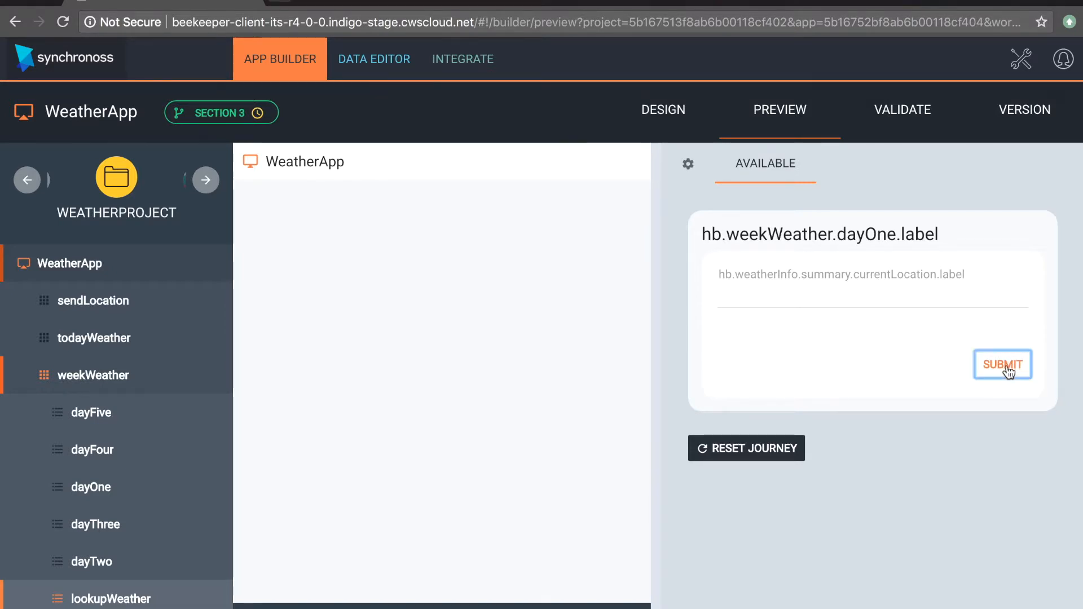
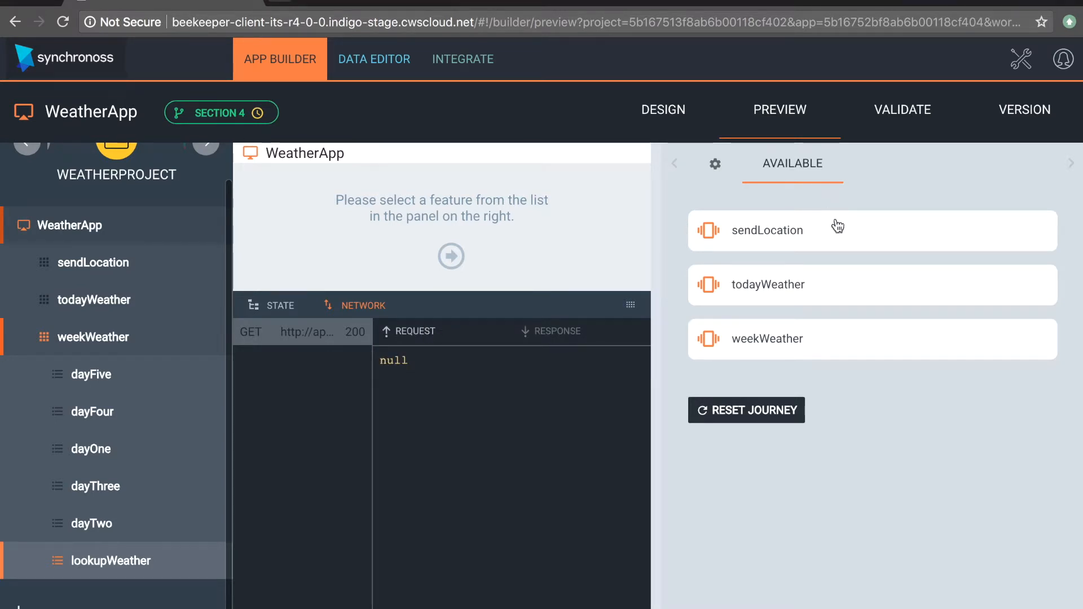
Step: Preview the weekWeather feature by submitting London as the location in lookupWeather, and inspect the request data that was posted
click(786, 340)
click(774, 242)
click(769, 299)
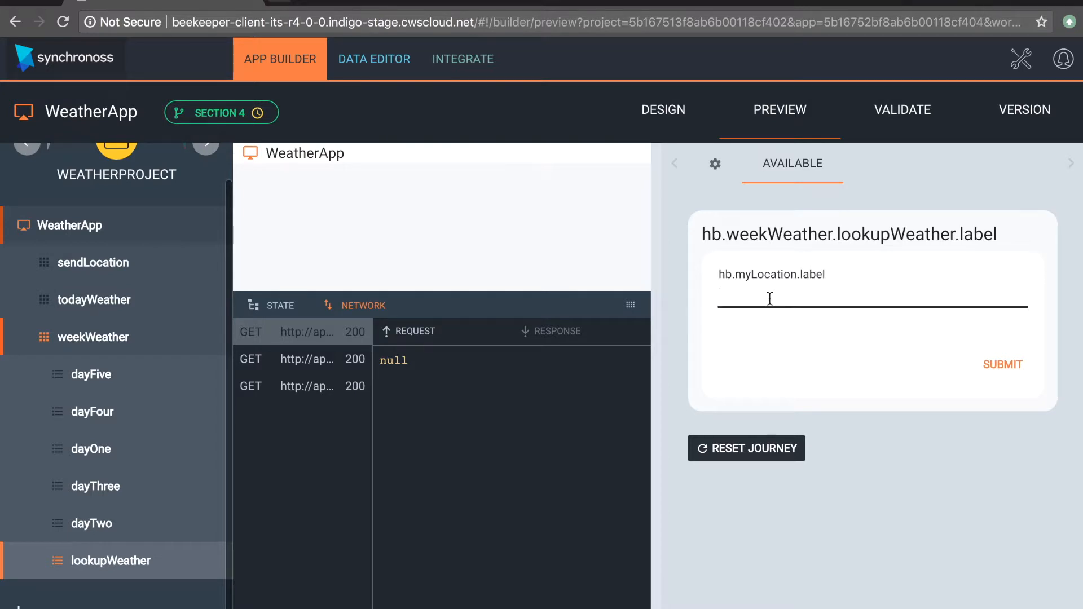
text(London)
click(1011, 377)
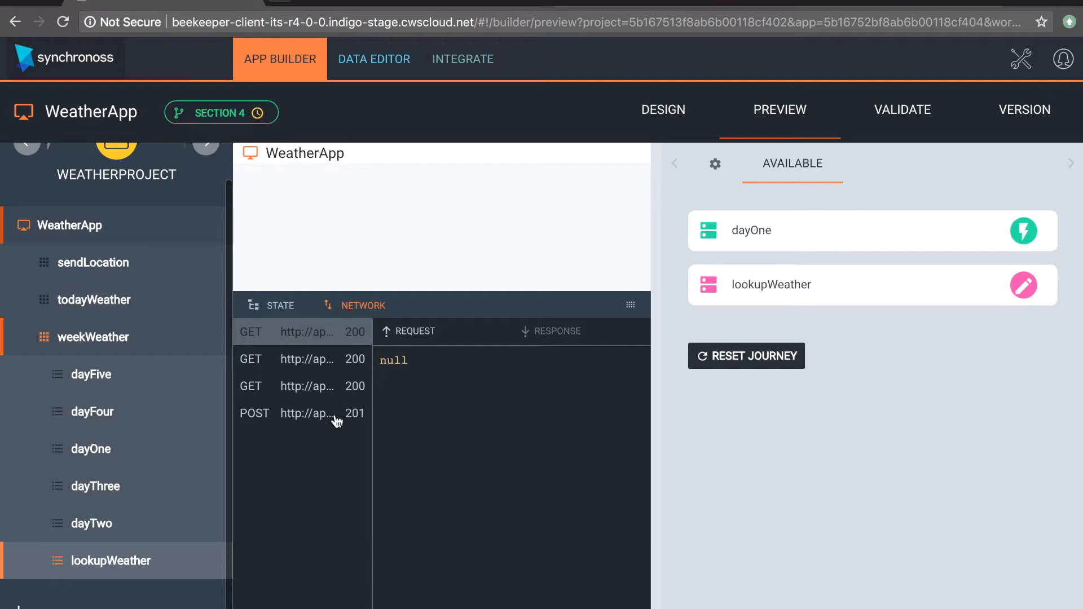
click(310, 416)
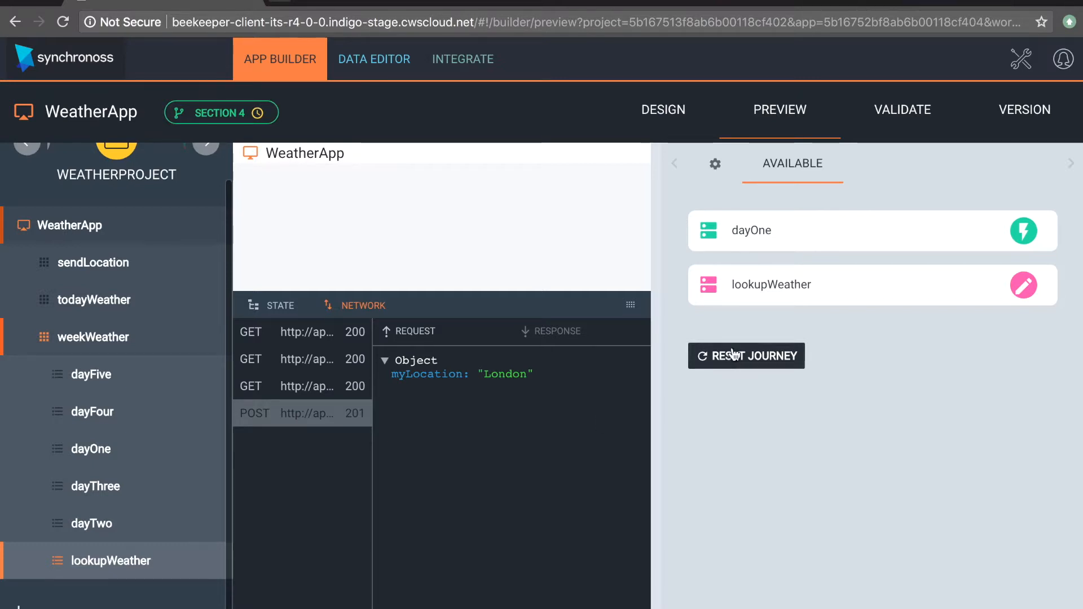
Step: Reopen lookupWeather in the preview, change the location to London Fields, and resubmit it
click(777, 298)
click(836, 303)
text(Fields)
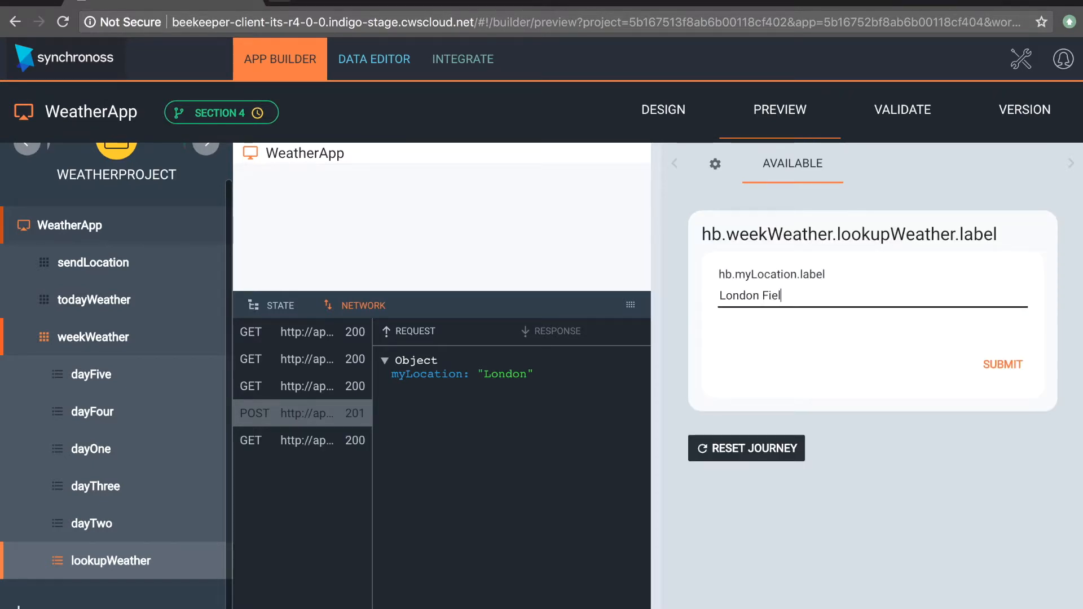
click(1003, 377)
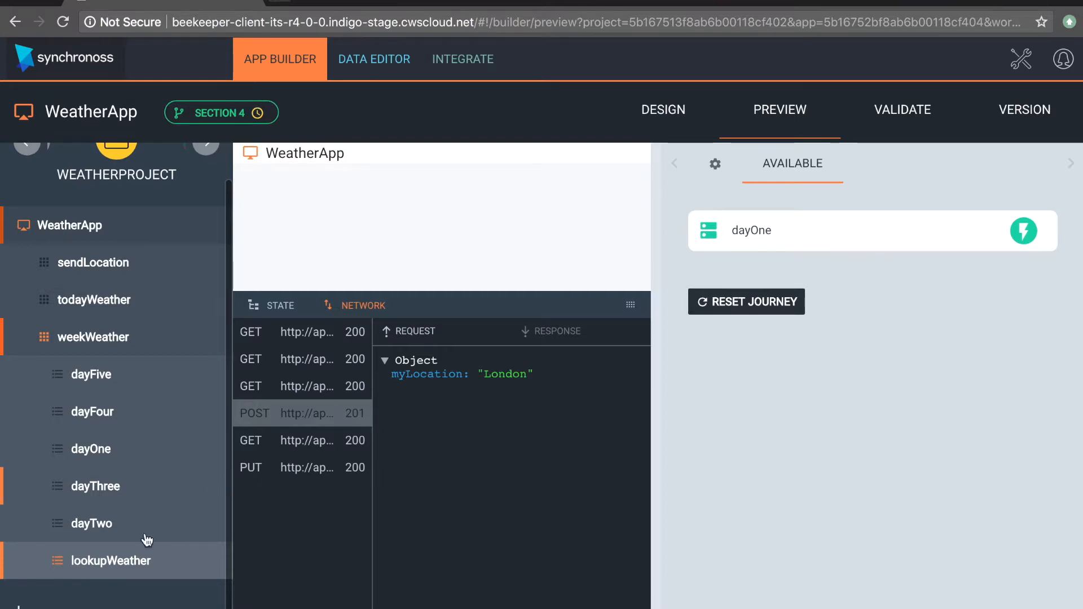
Step: Make currentLocation in weatherInfo's summary a Third Party field in dayOne and dayFive, and save the steps
click(110, 574)
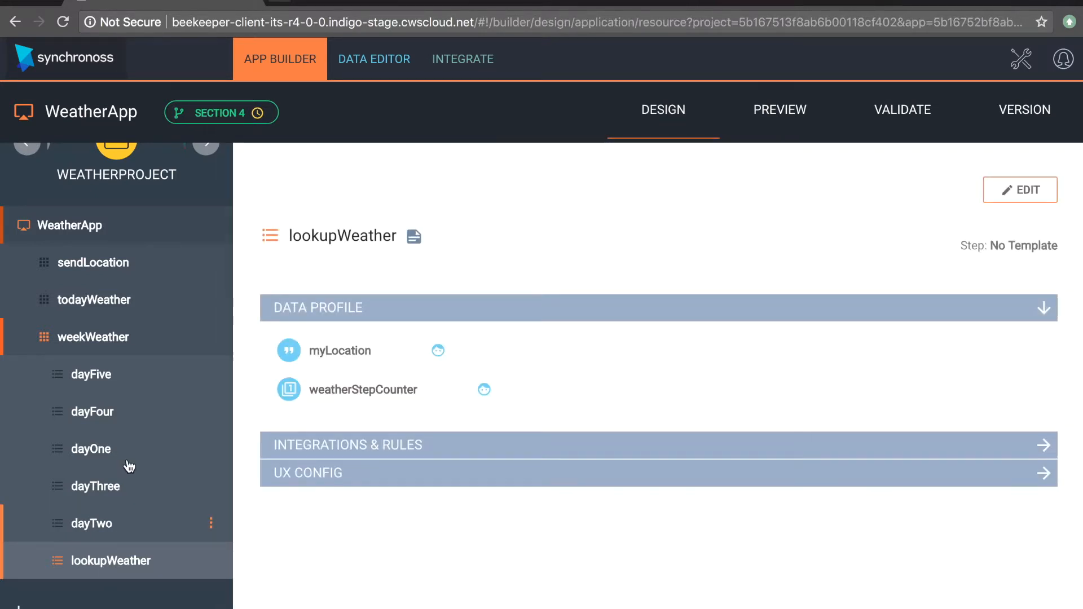
click(96, 450)
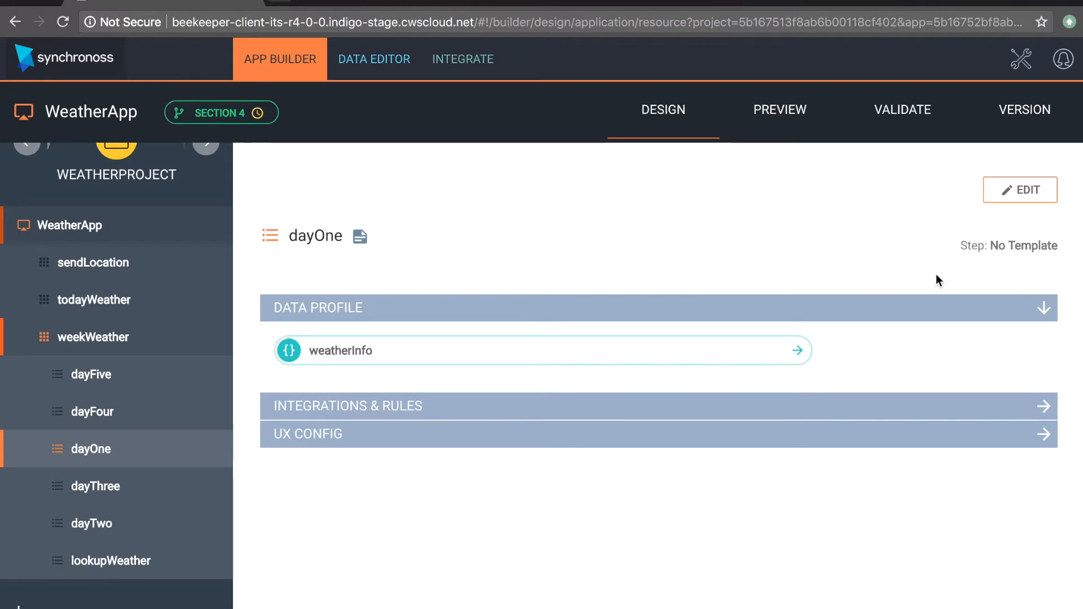
click(1020, 190)
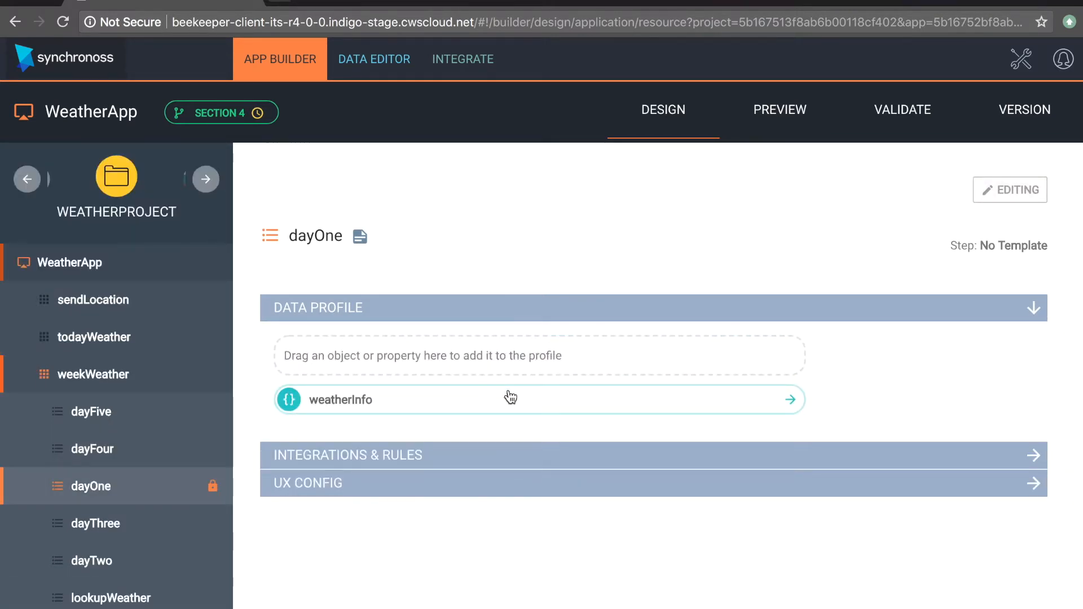
click(494, 402)
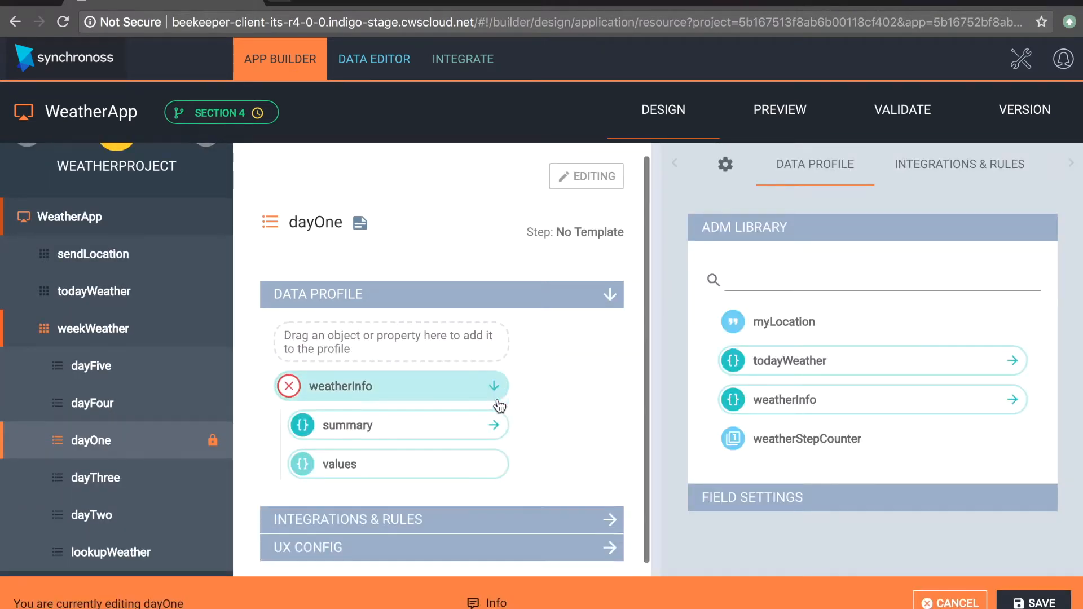
click(495, 415)
scroll(443, 434, down, 3)
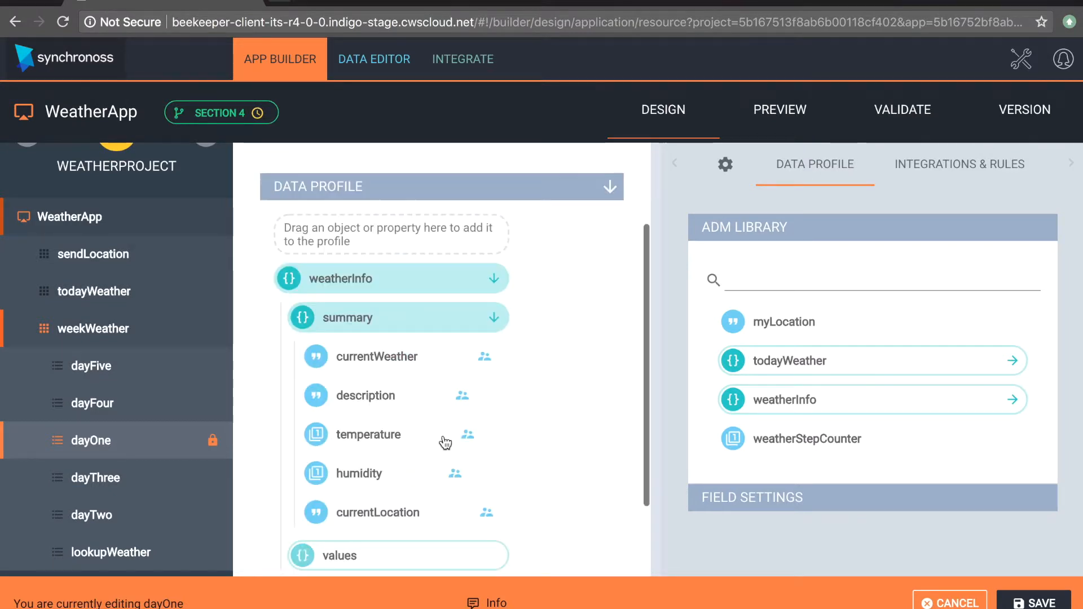
click(1013, 602)
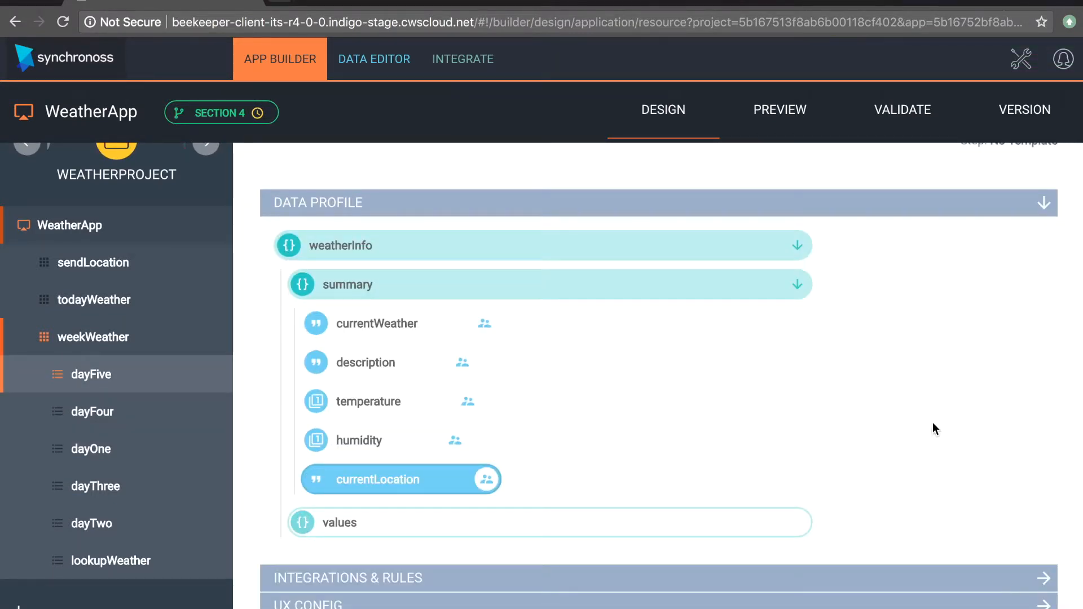
Step: Restart the preview of weekWeather and submit London as the location in lookupWeather
click(791, 120)
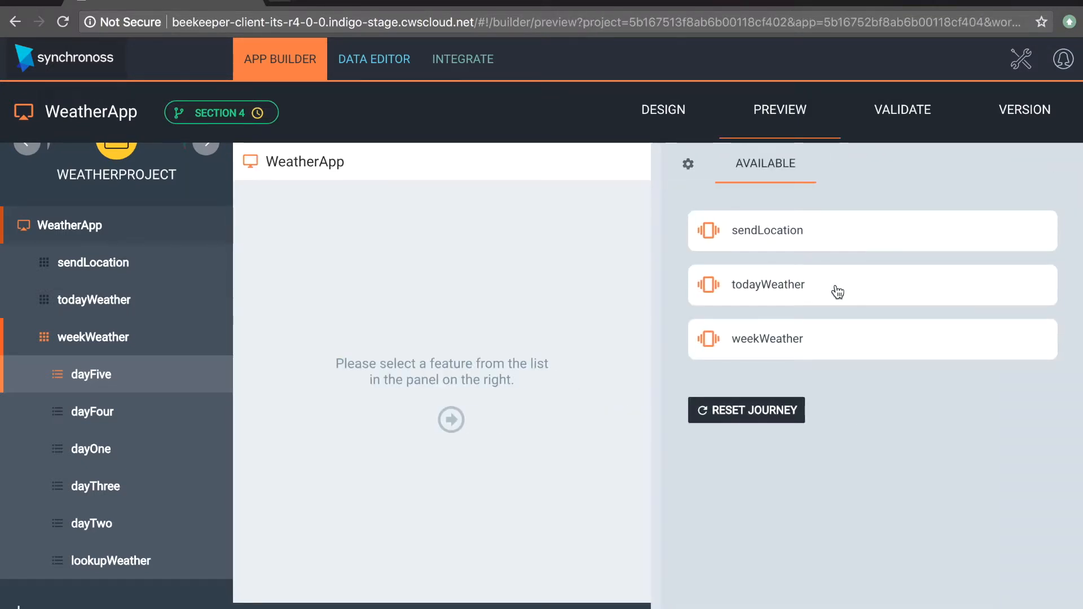
click(808, 351)
click(805, 233)
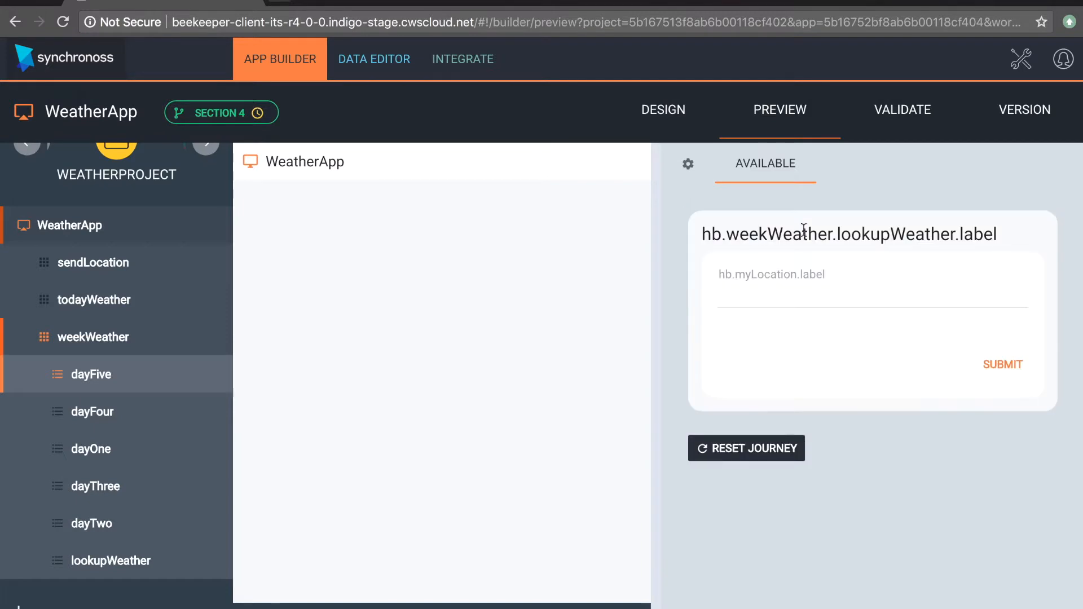
click(796, 299)
text(London)
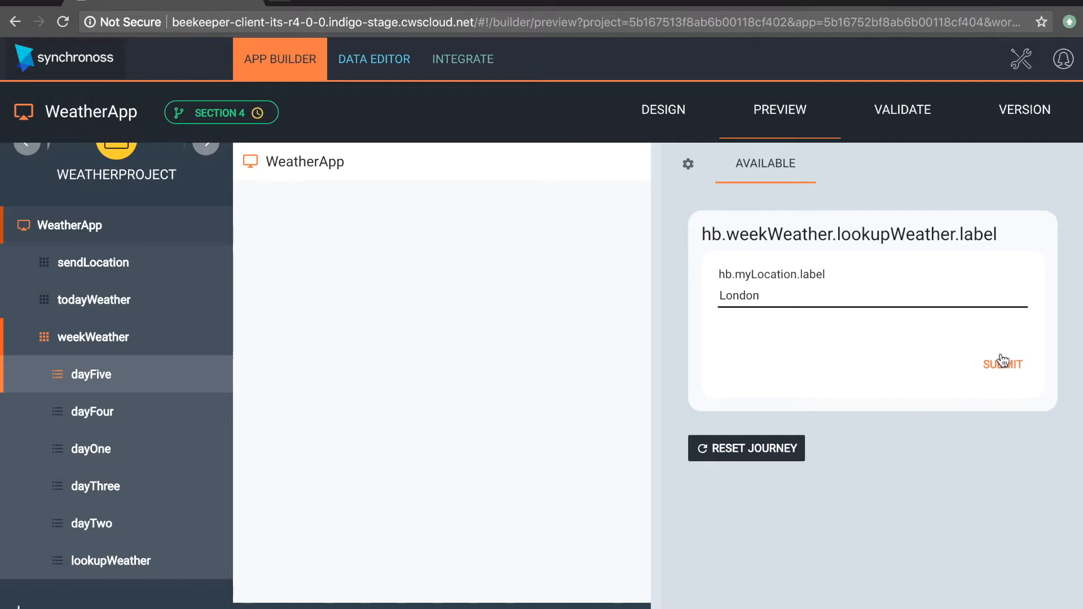
click(1002, 362)
Step: Open and submit dayOne in the preview, inspecting the lookupWeather and dayOne requests in the network log, then reopen dayOne
click(907, 249)
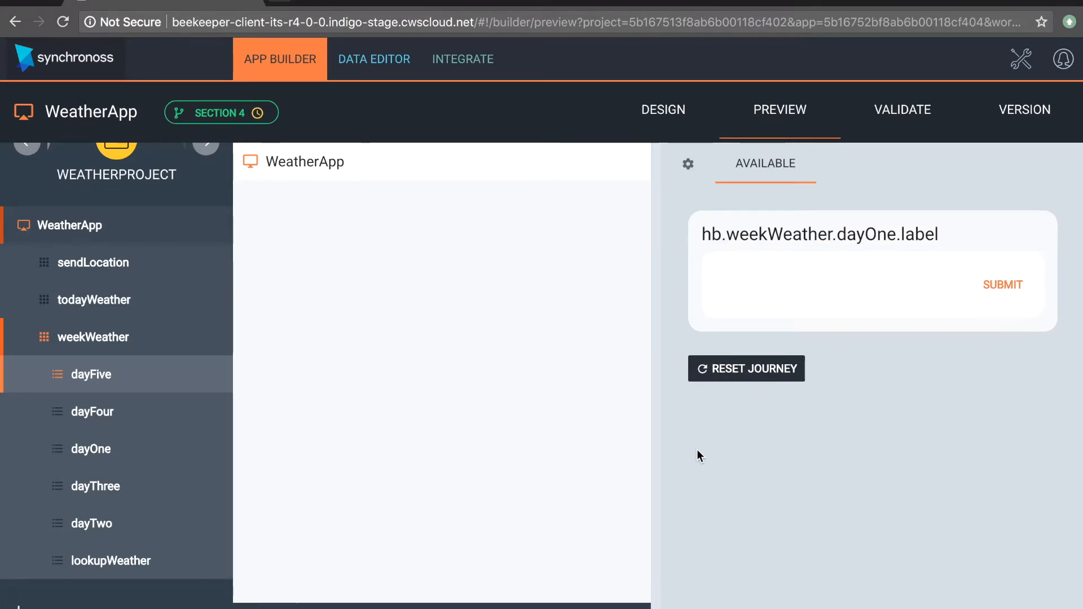
click(365, 605)
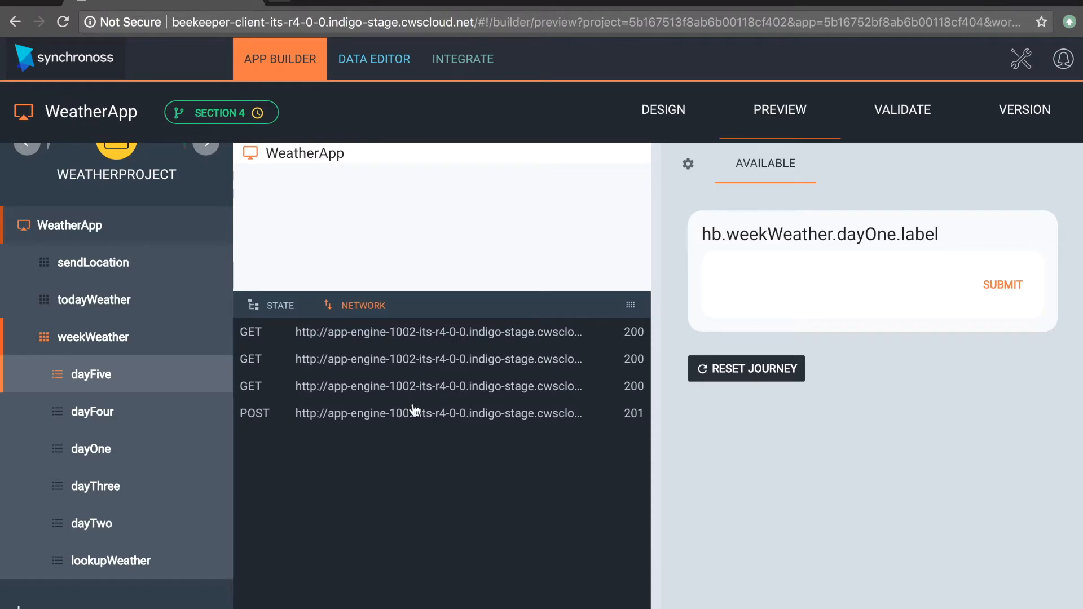
click(314, 421)
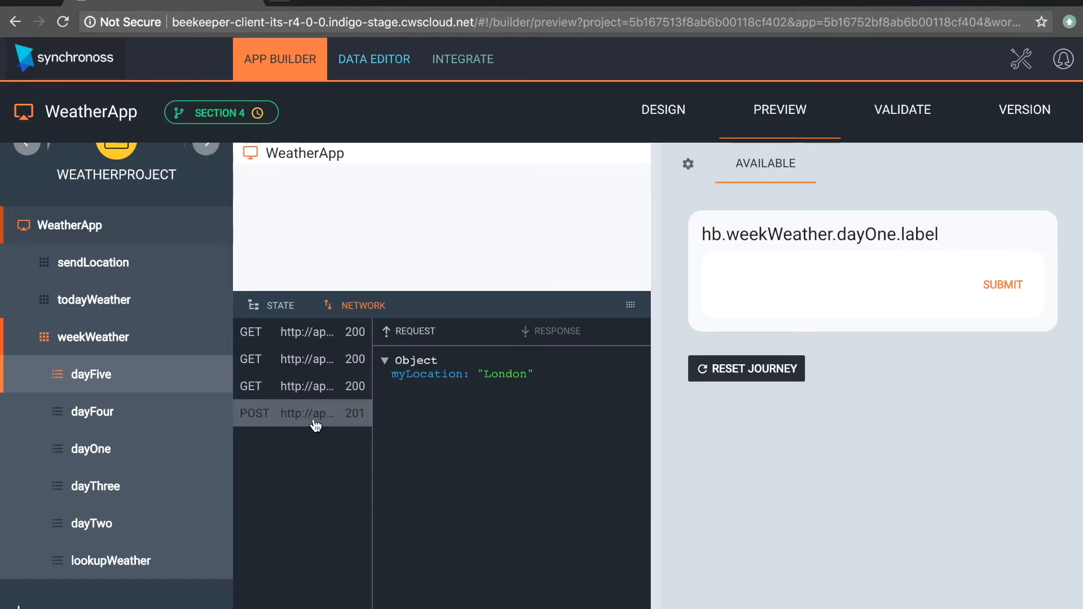
click(1014, 286)
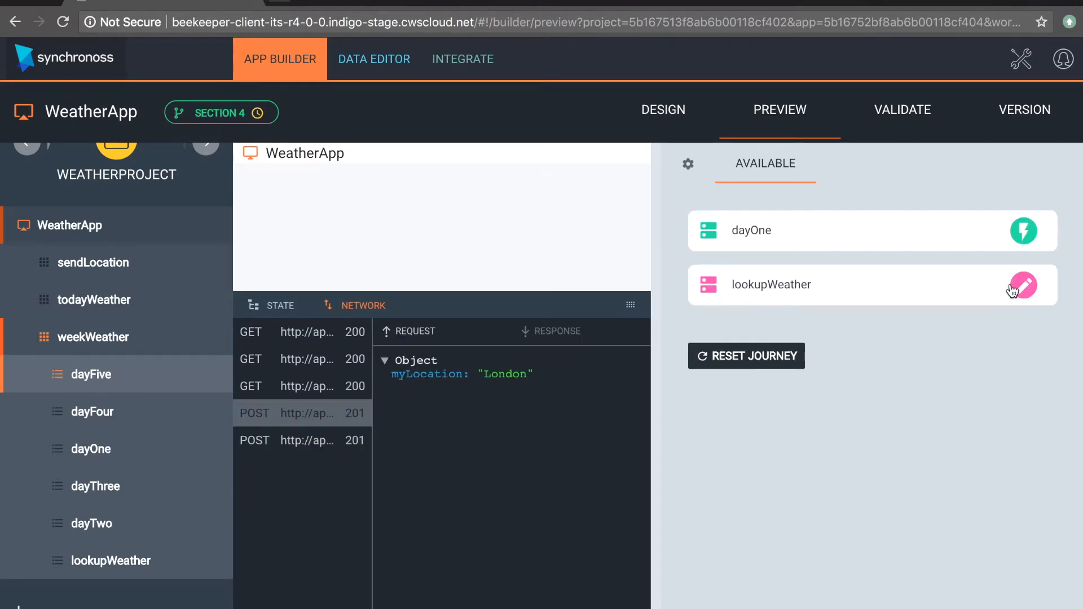
click(295, 452)
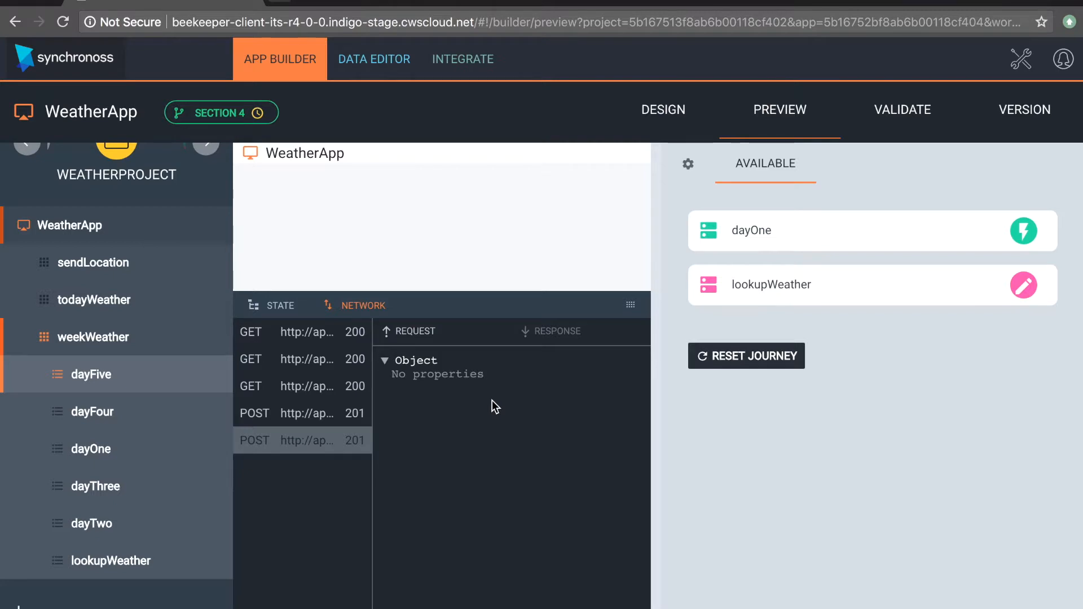
click(761, 241)
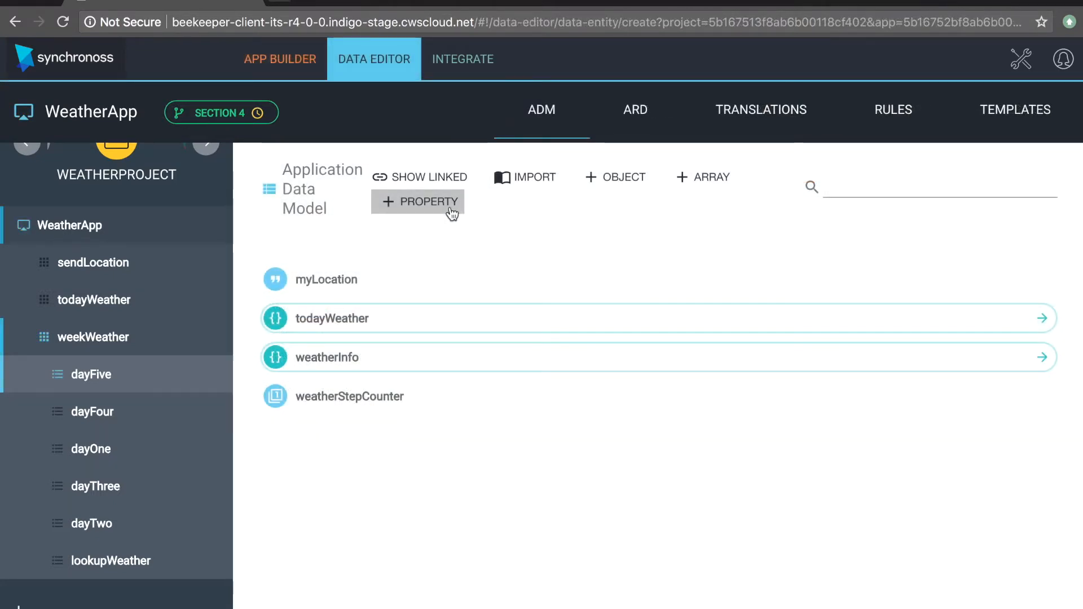
Step: Add a Boolean property named likeWeather to the Application Data Model and save it
click(453, 213)
click(745, 244)
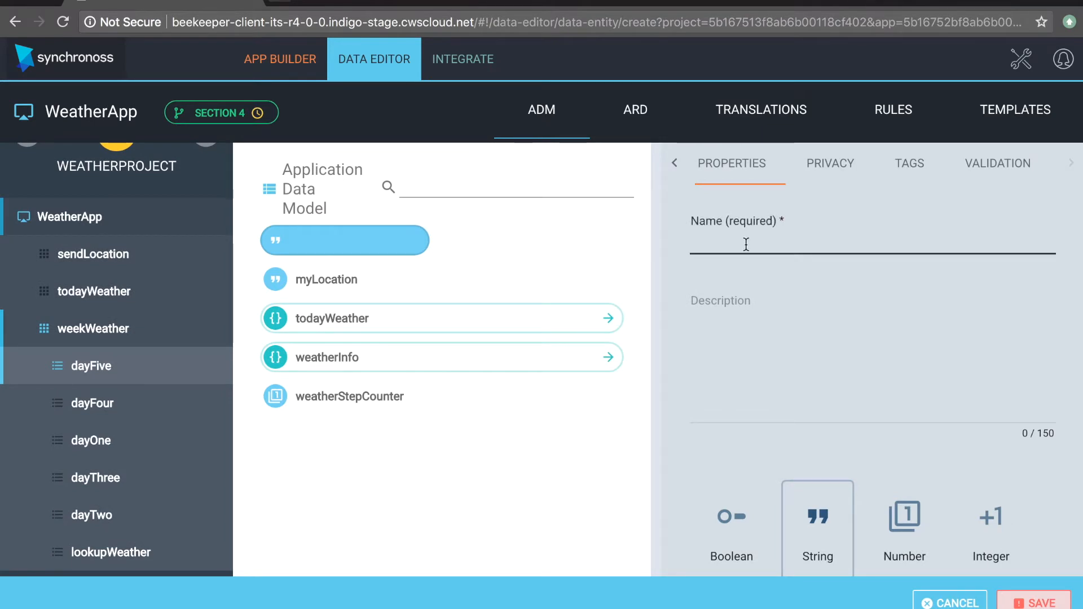
text(likeWeather)
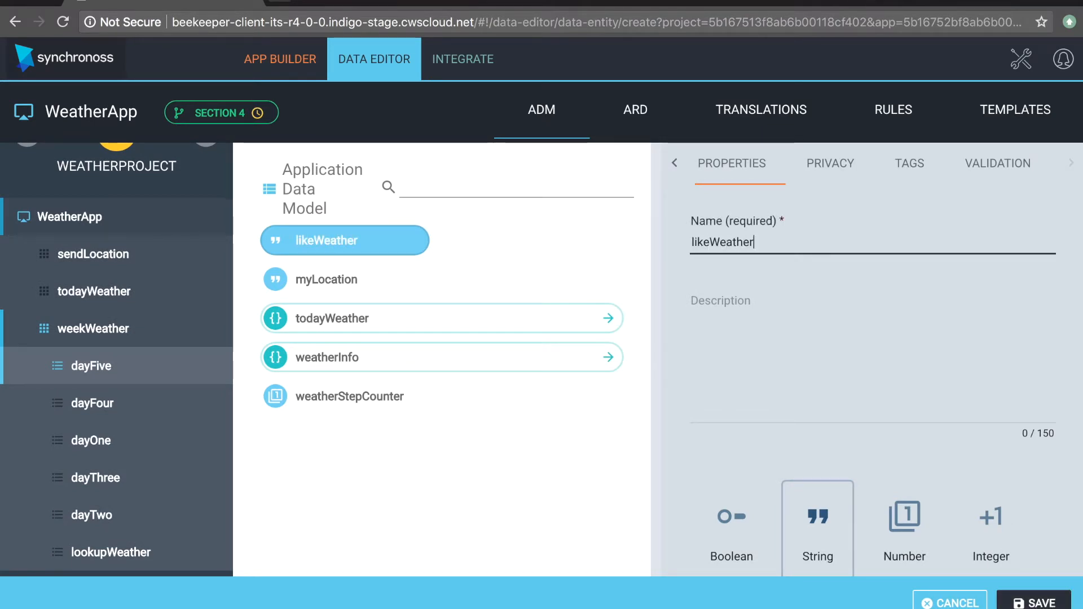
scroll(802, 433, down, 2)
scroll(802, 433, down, 3)
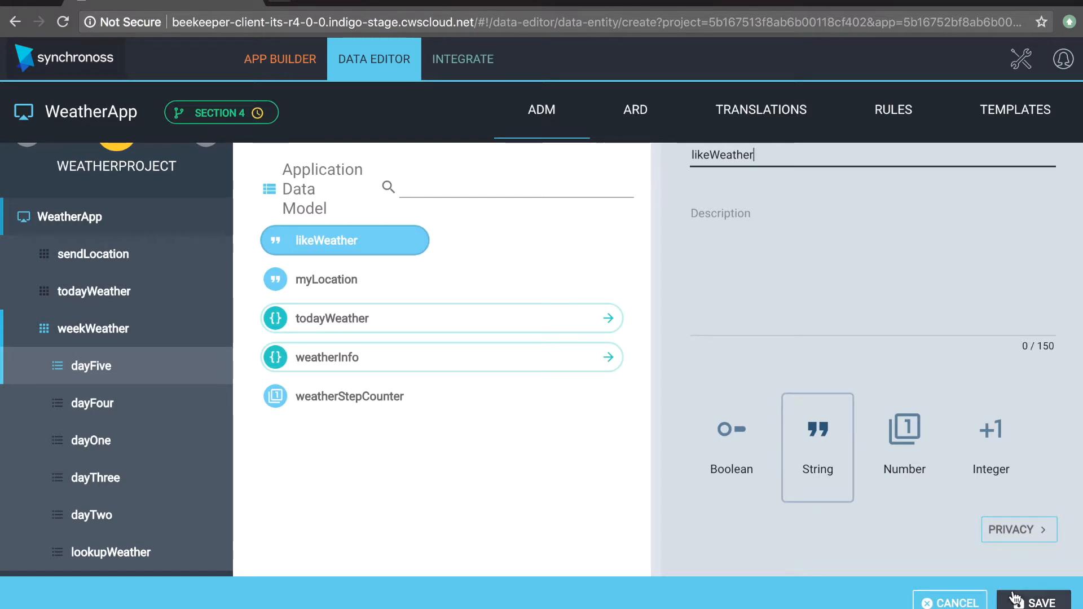
click(727, 437)
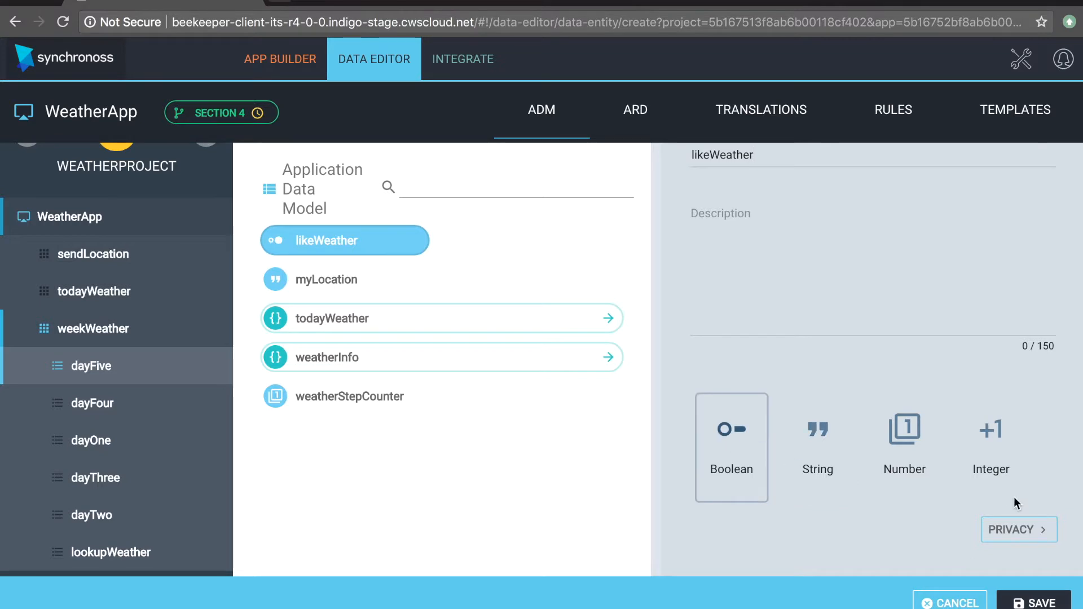
click(1022, 599)
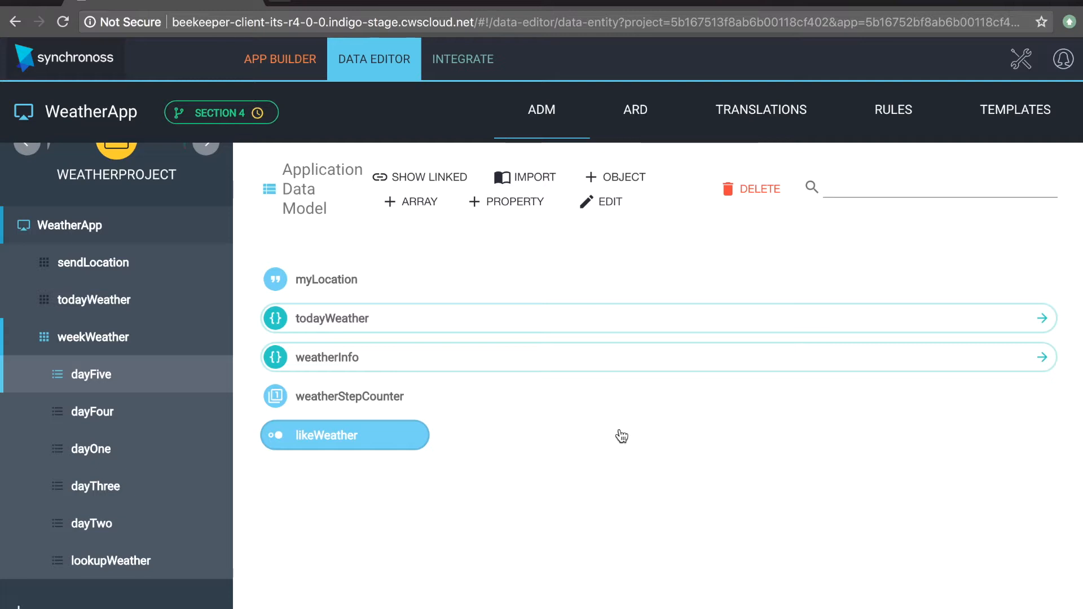
Step: Add likeWeather to the dayOne step's data profile as a User Displayed field, and save the step
click(105, 454)
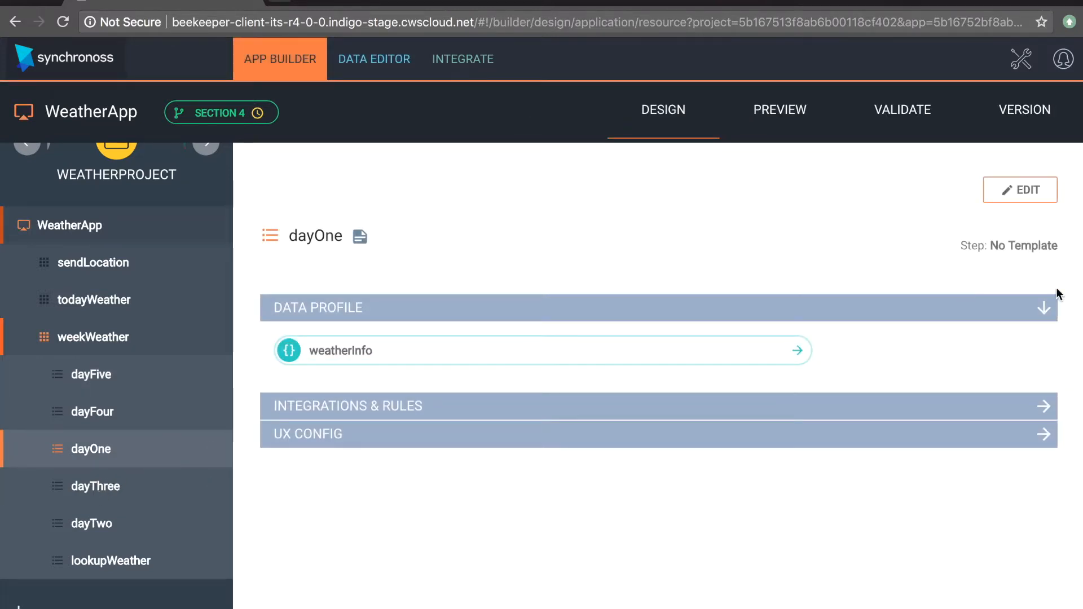
click(1030, 192)
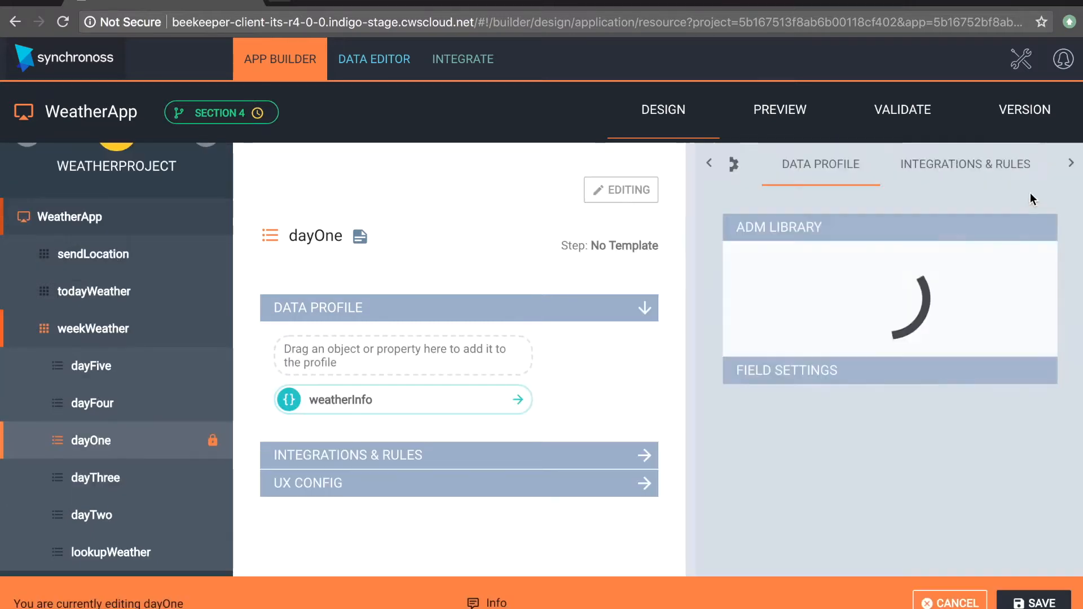
drag(785, 489, 410, 361)
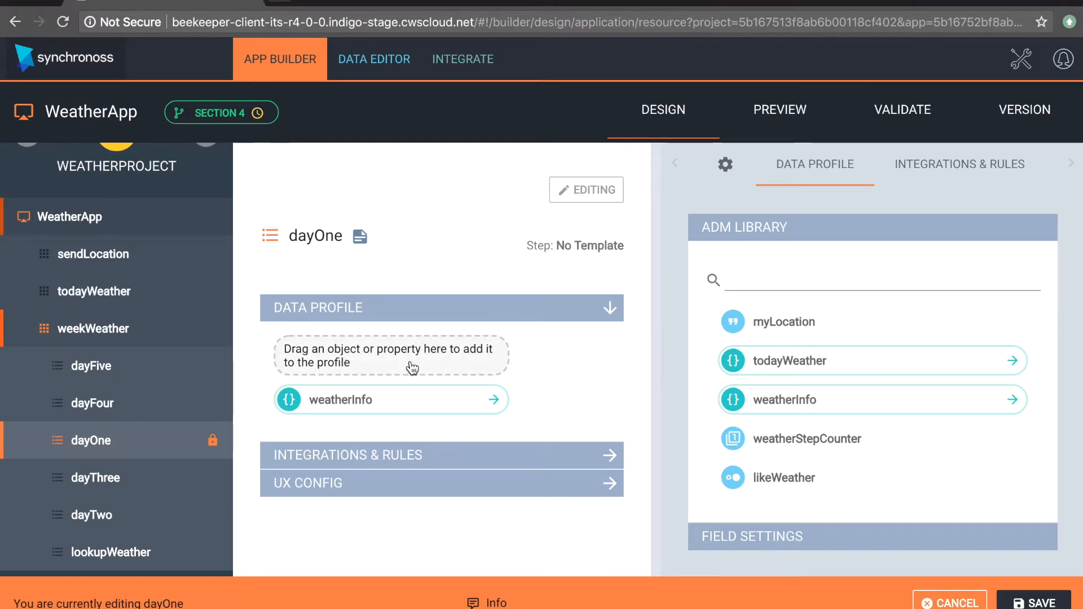
click(378, 442)
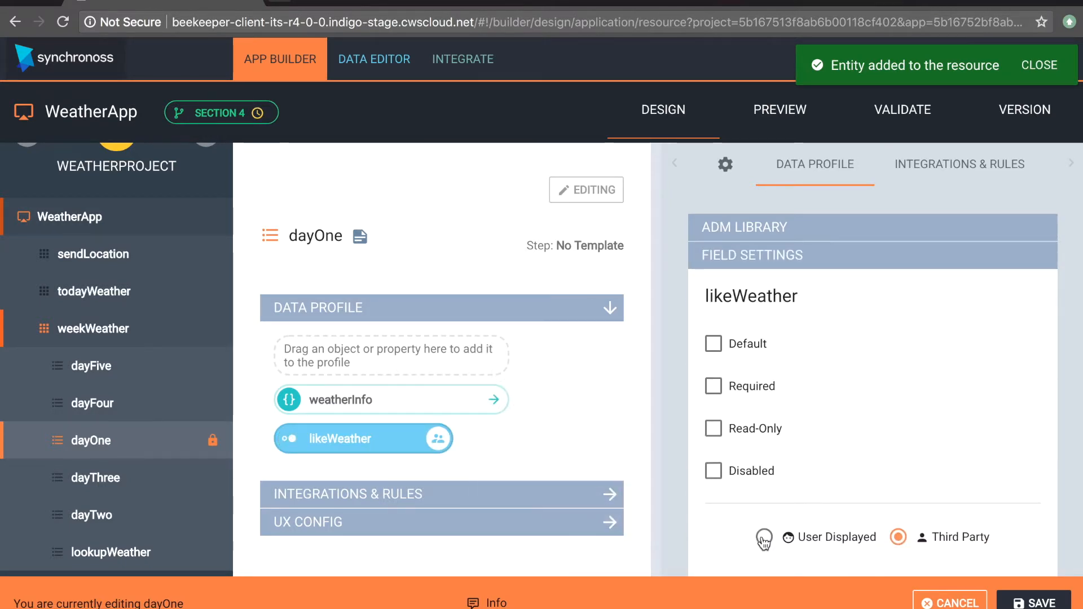
click(765, 538)
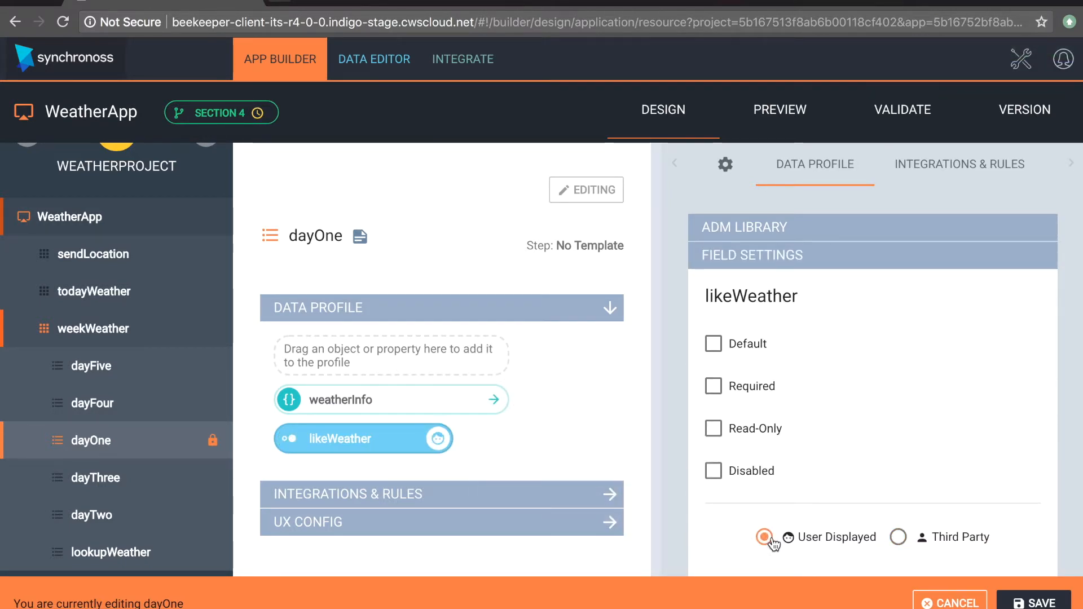
click(1021, 604)
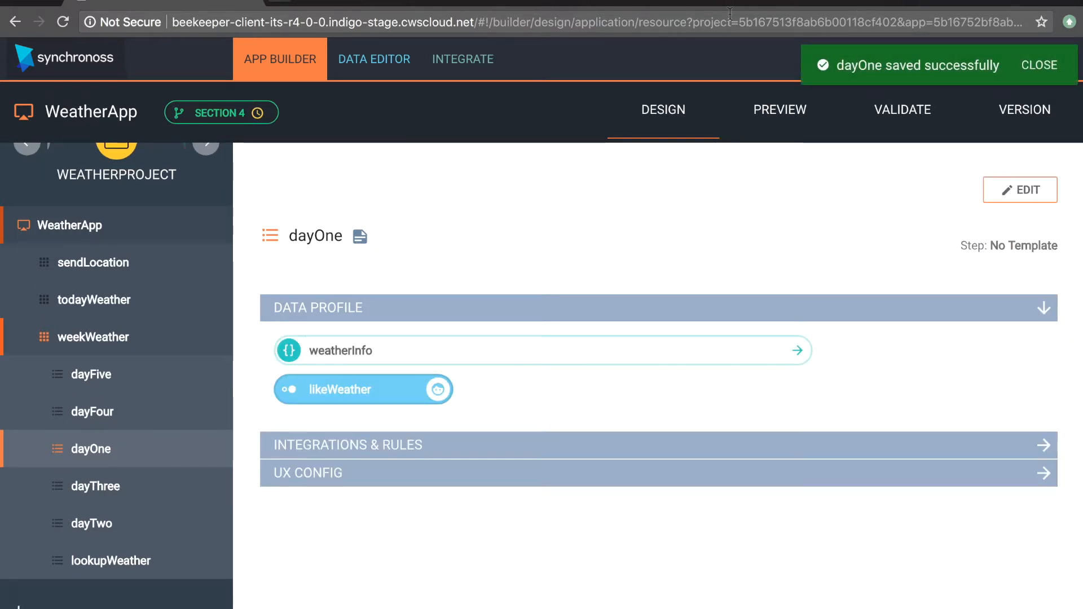
Step: Start weekWeather in the preview and submit Great Britain as the location in lookupWeather
click(754, 103)
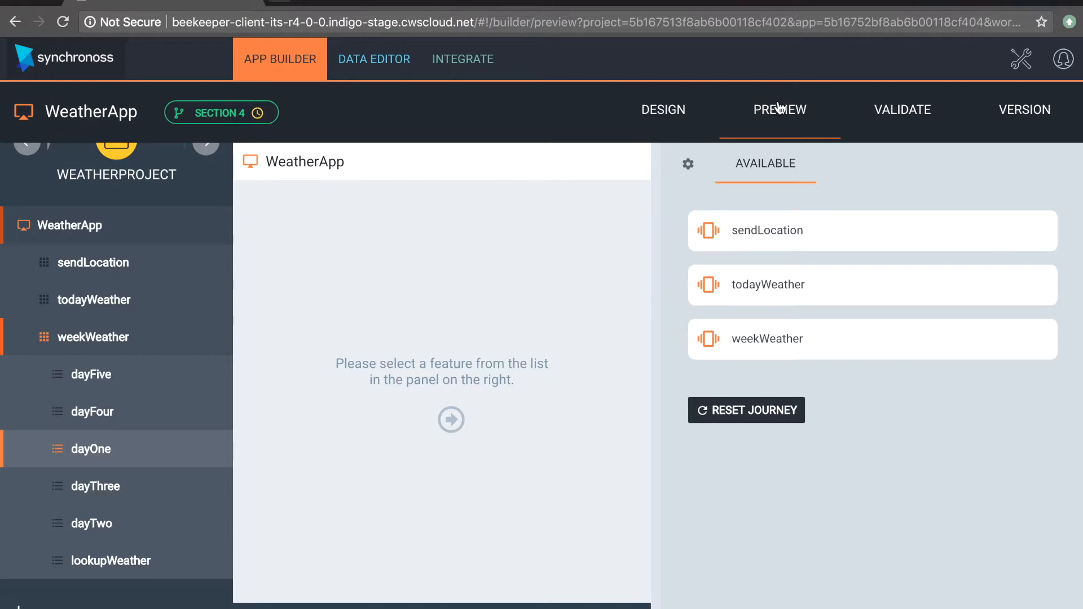
click(766, 329)
click(778, 230)
click(776, 298)
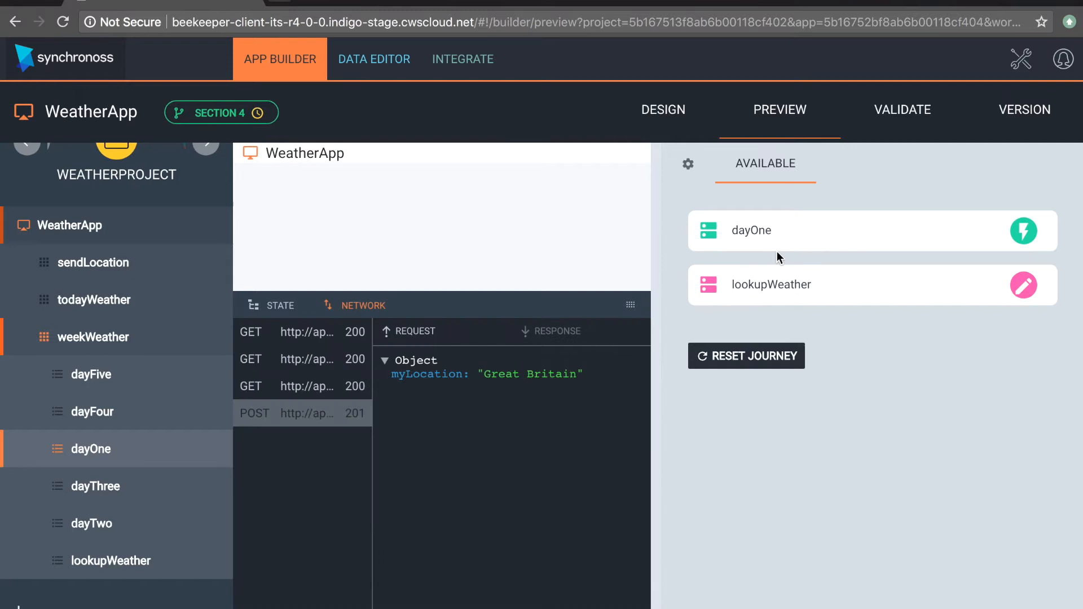
Step: Open dayOne in the preview, tick likeWeather, and submit the step
click(781, 242)
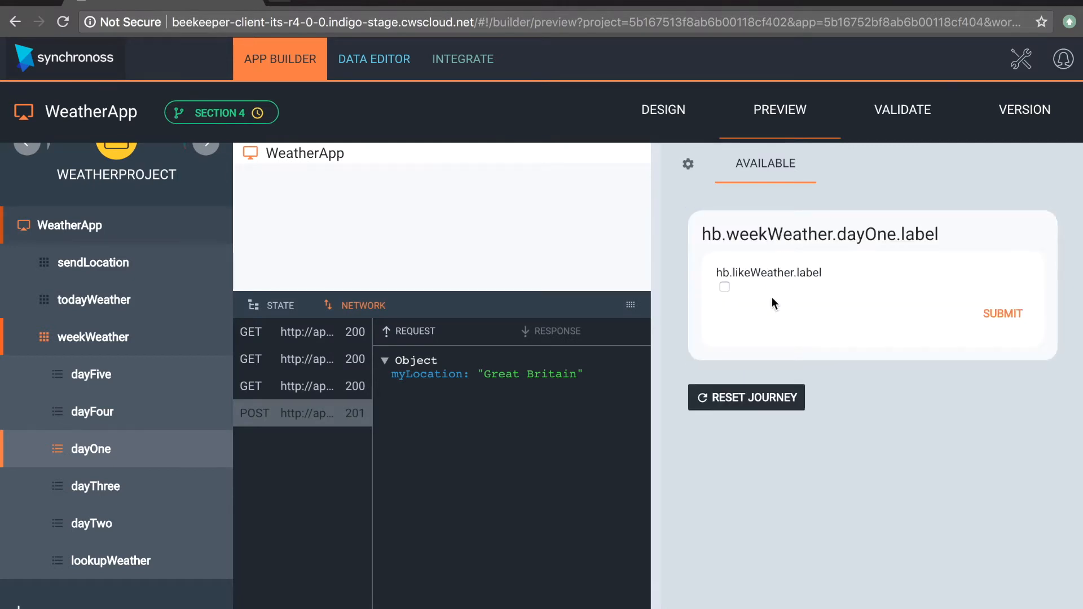
click(725, 287)
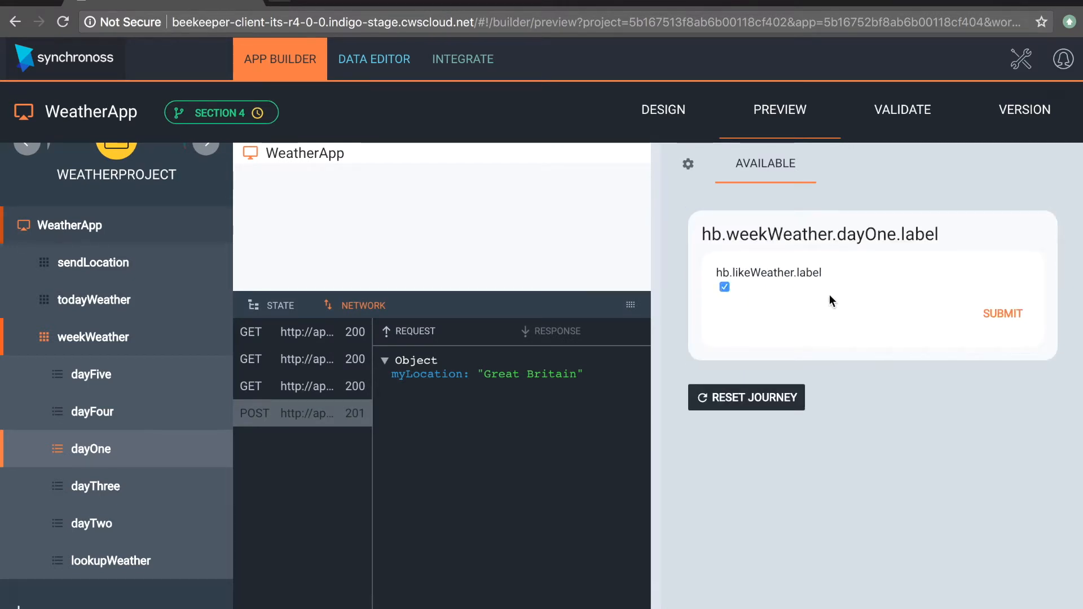
click(997, 315)
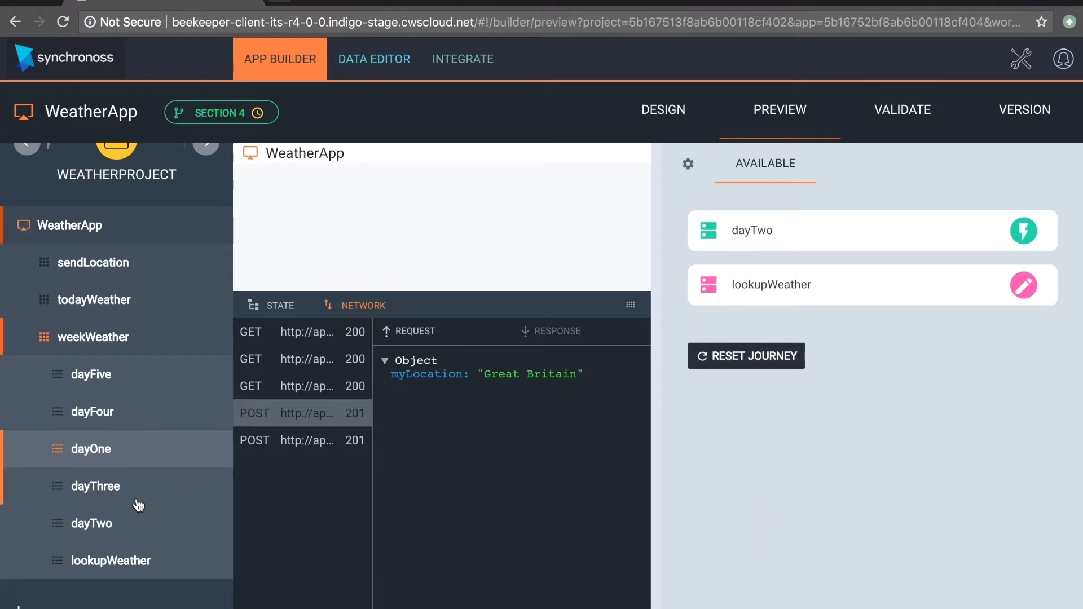
Step: Add a String property named goToDay to the Application Data Model
click(112, 524)
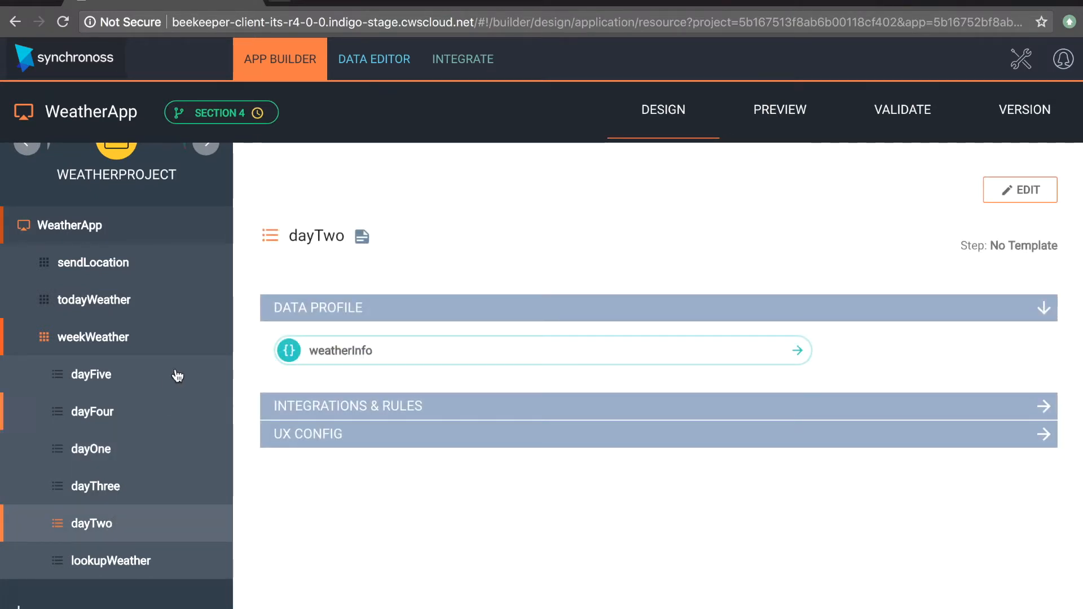
click(378, 59)
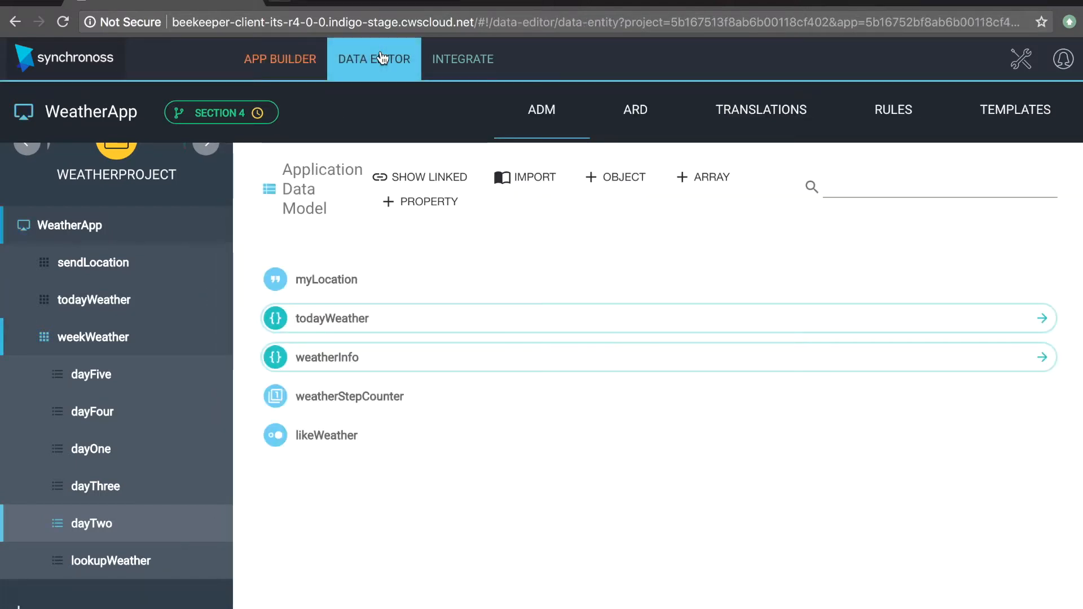
click(418, 202)
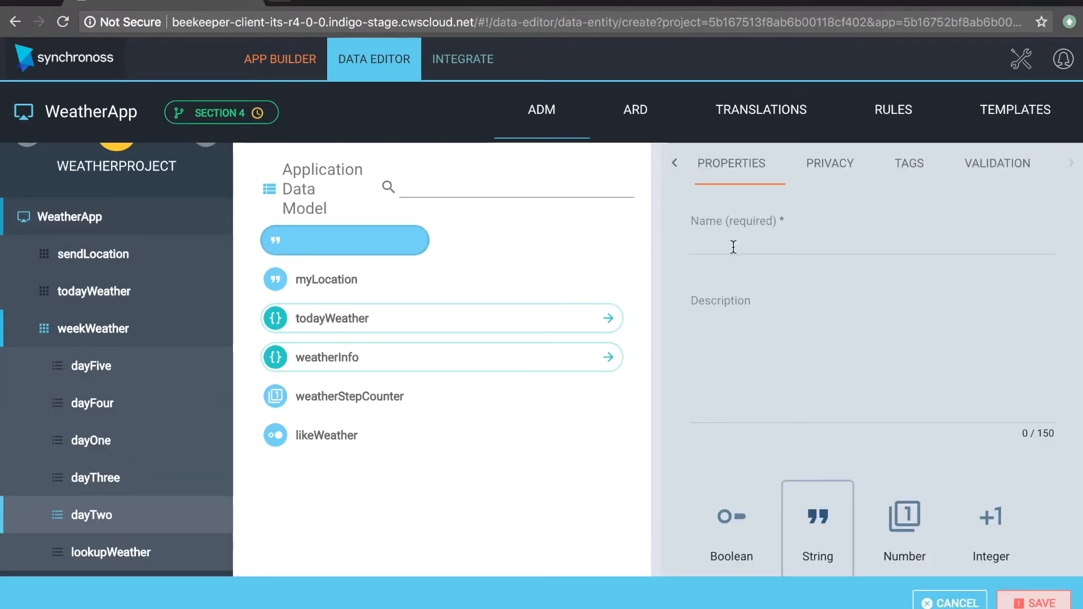
click(733, 245)
text(goT)
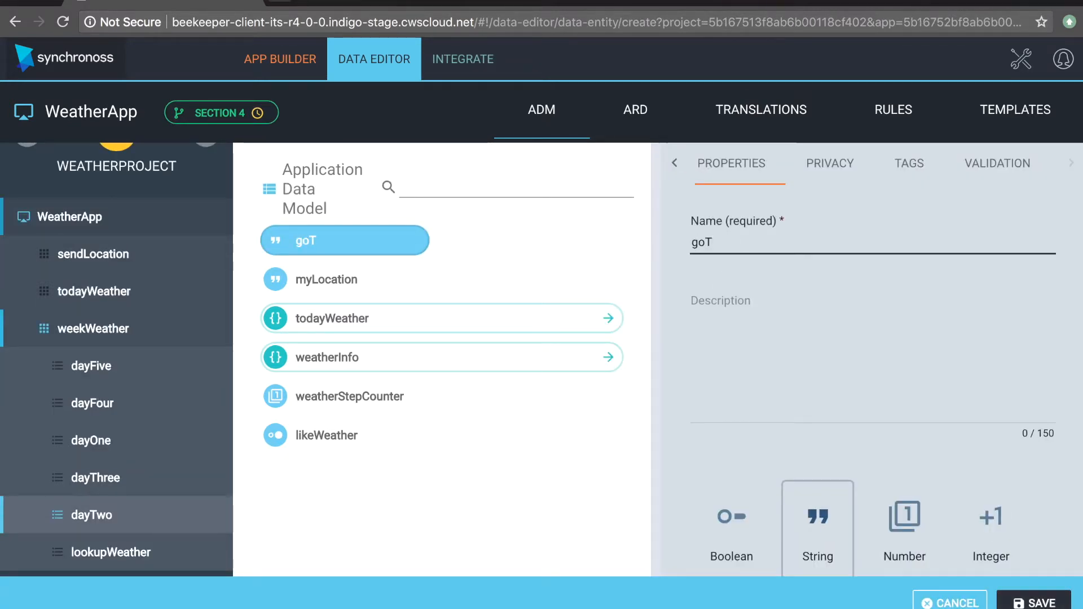
text(oDay)
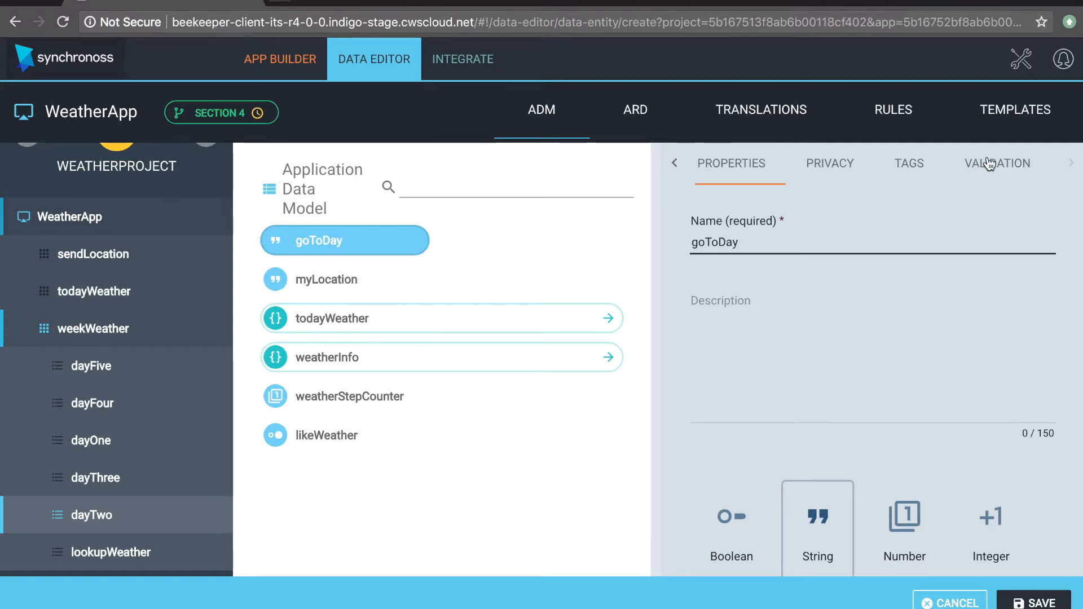
click(985, 163)
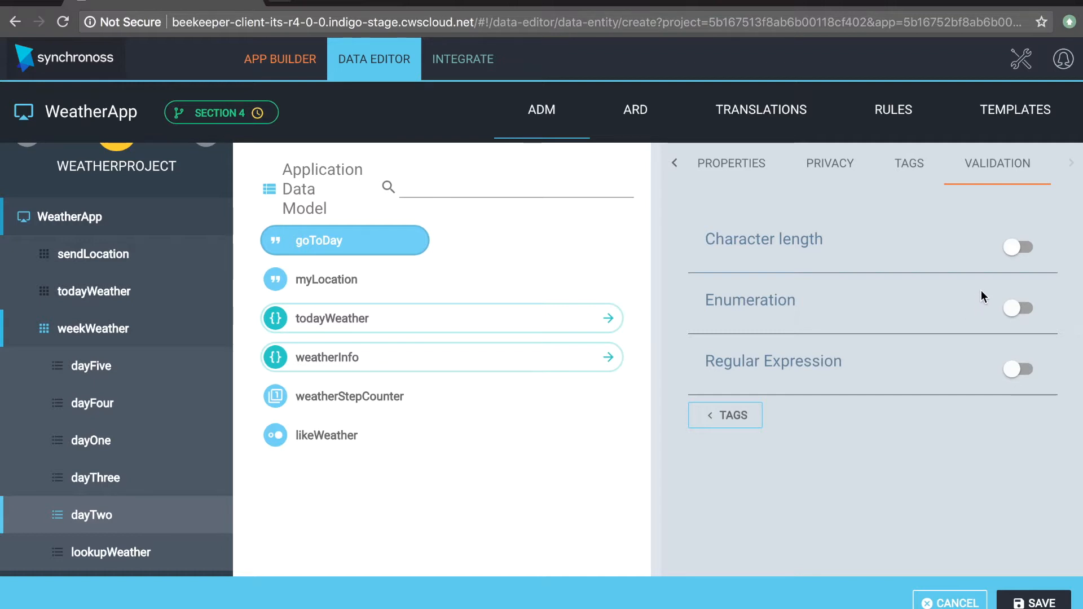
click(1009, 307)
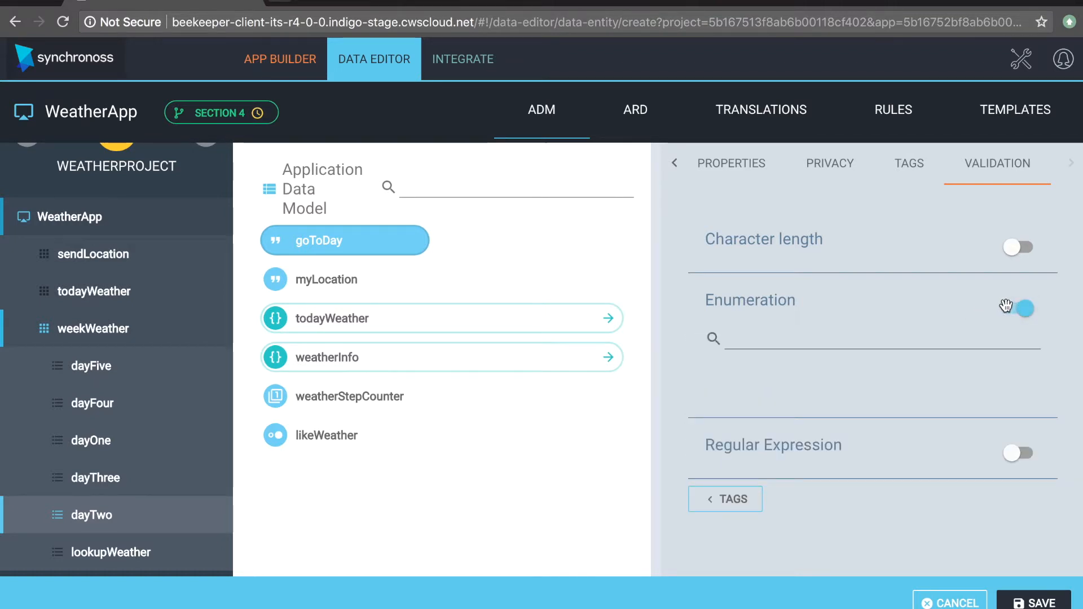
click(877, 341)
text(We need to a)
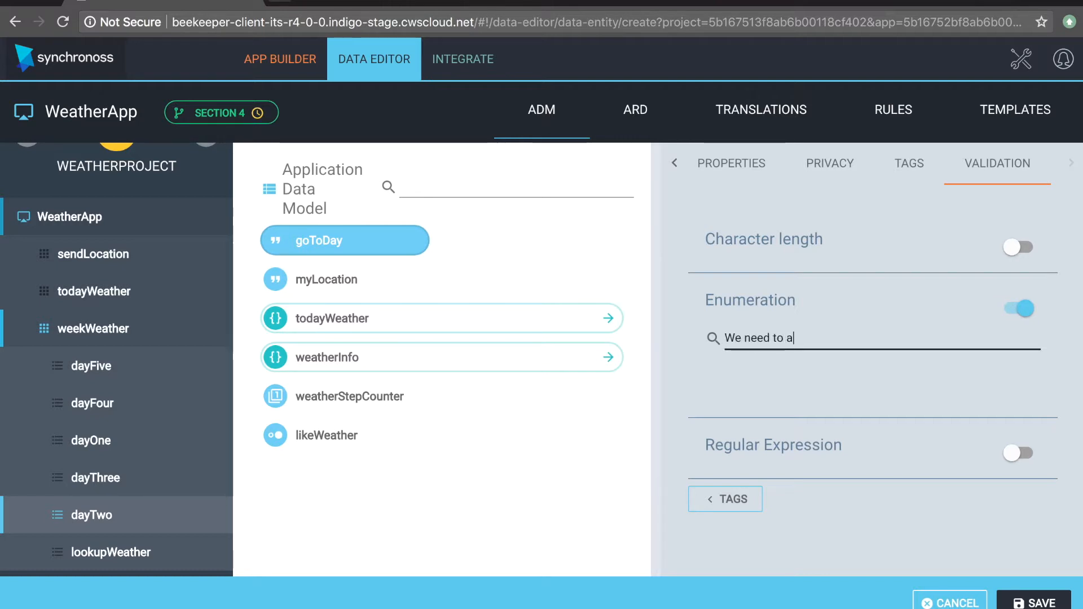
text(dd so)
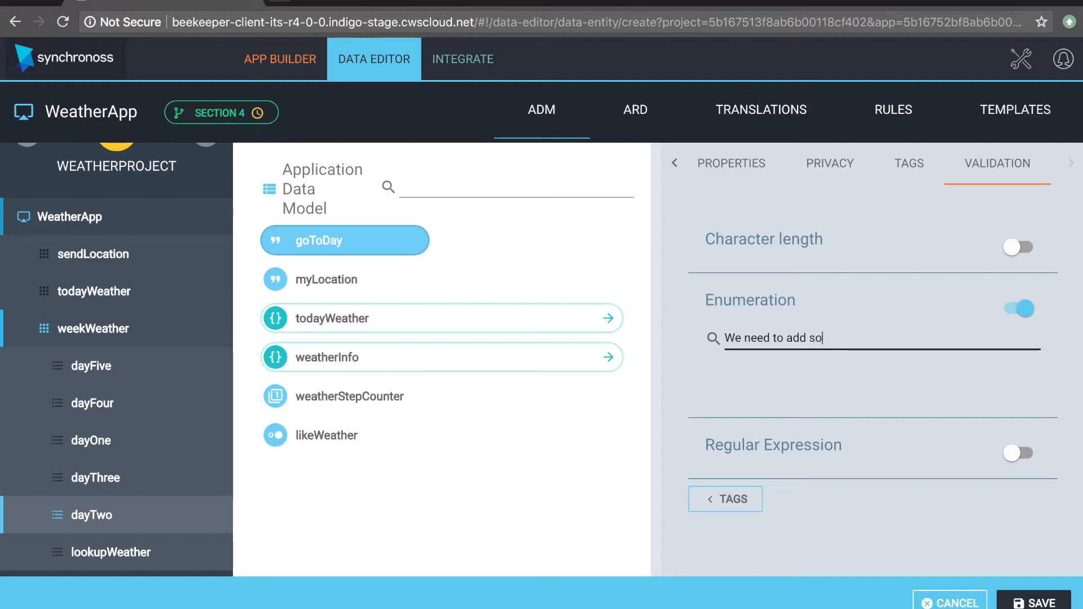
text(mething!)
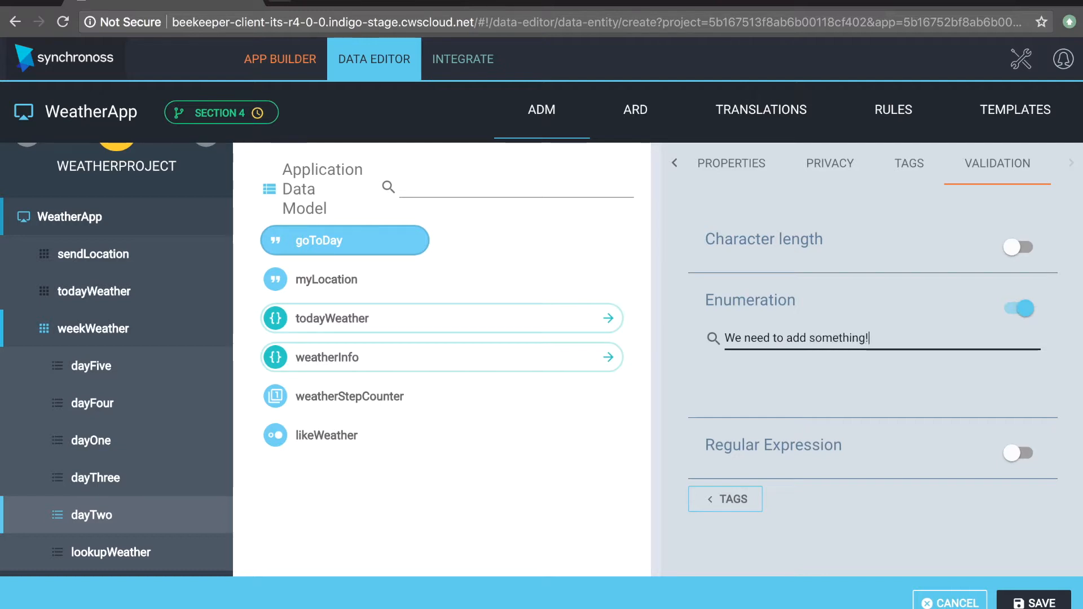
key(ctrl+a)
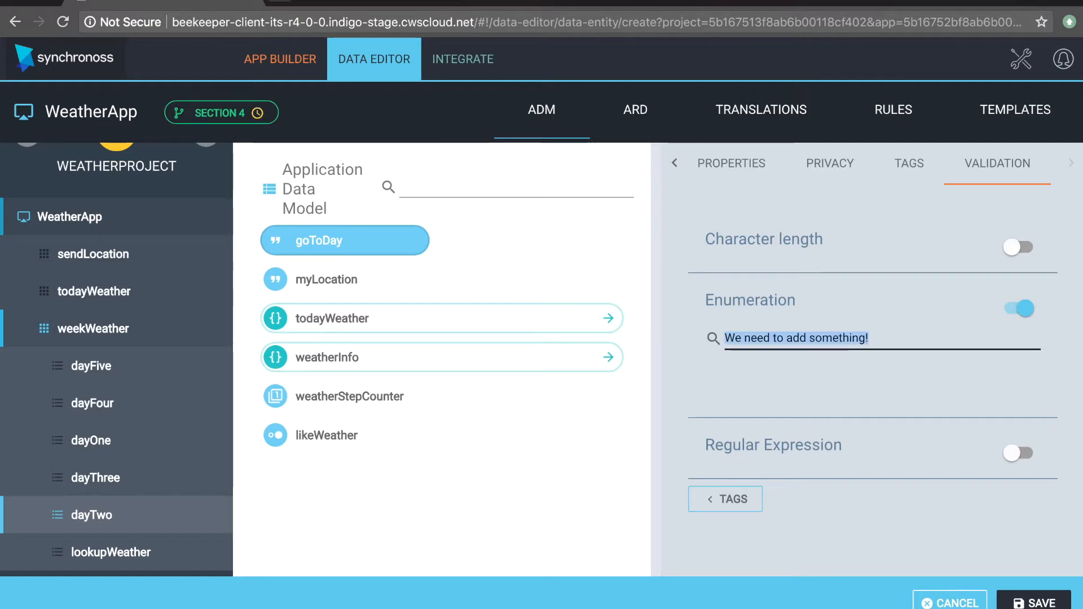
key(BackSpace)
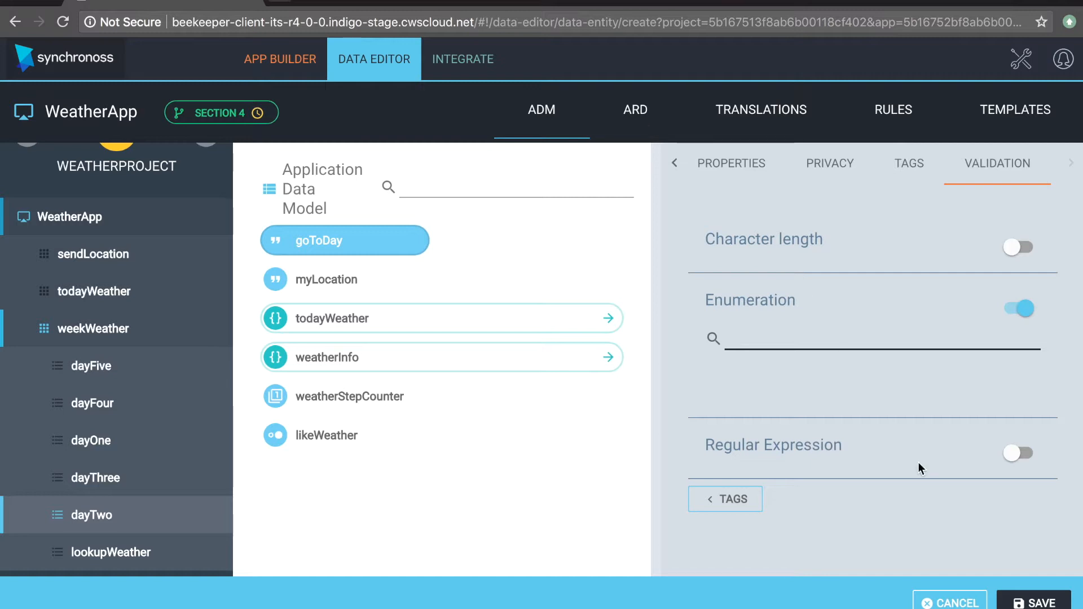
Step: Save the goToDay property and start a new list in the Application Reference Data
click(1034, 603)
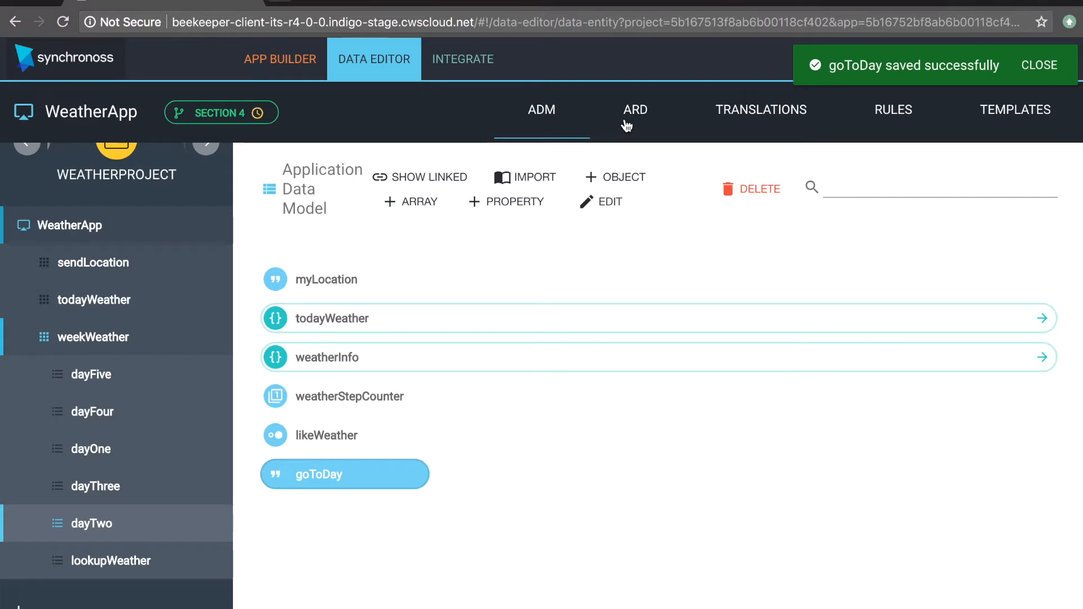
click(627, 124)
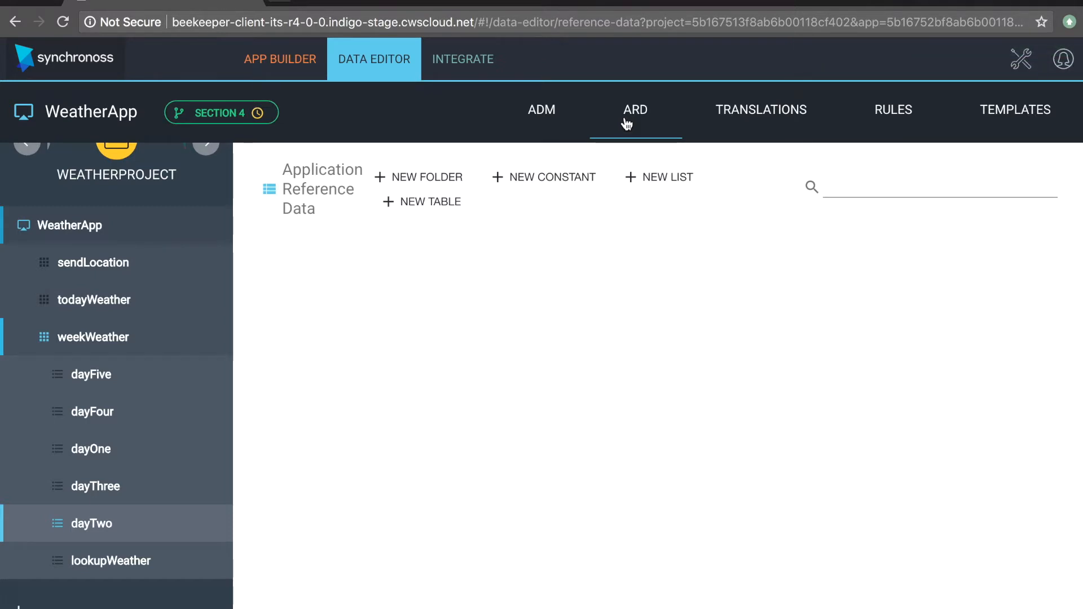
click(649, 179)
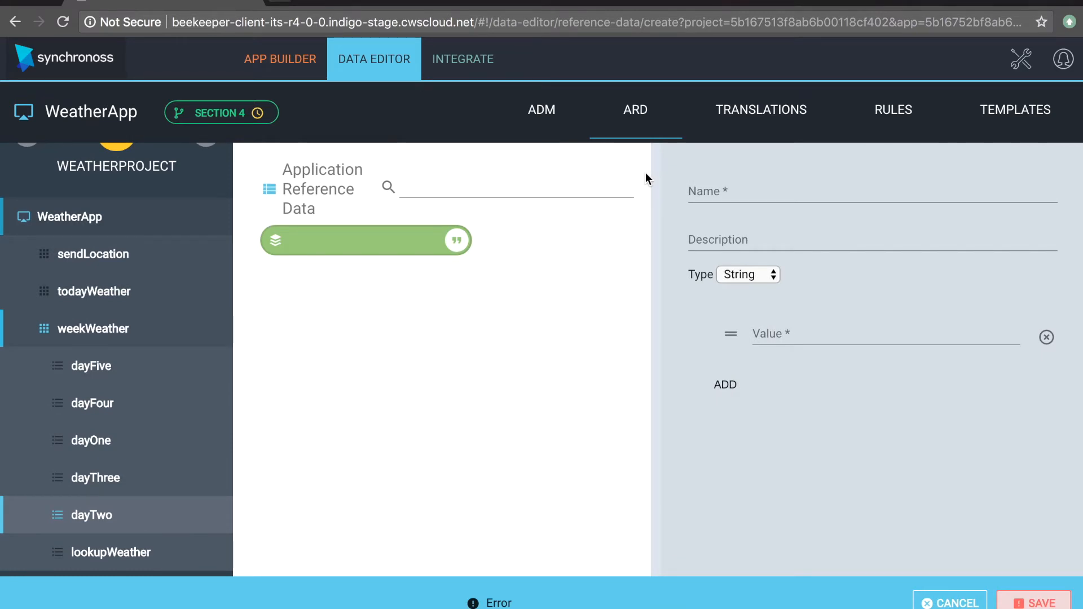
Step: Name the list weekWeatherSteps, describe it as "Steps of the week", and keep String as its type
click(809, 201)
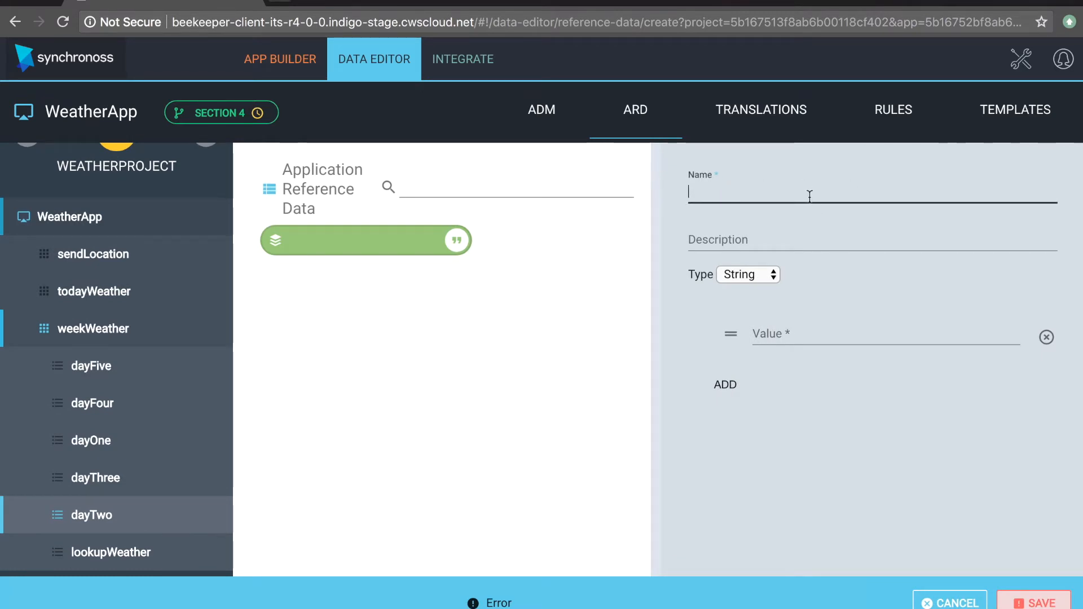
text(weekWe)
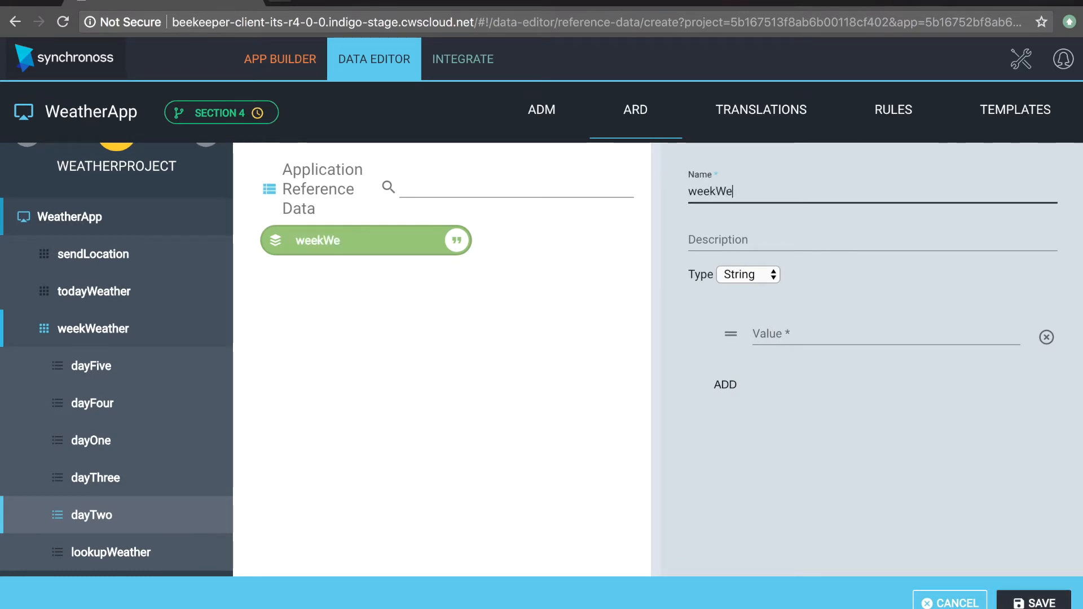
text(atherStep)
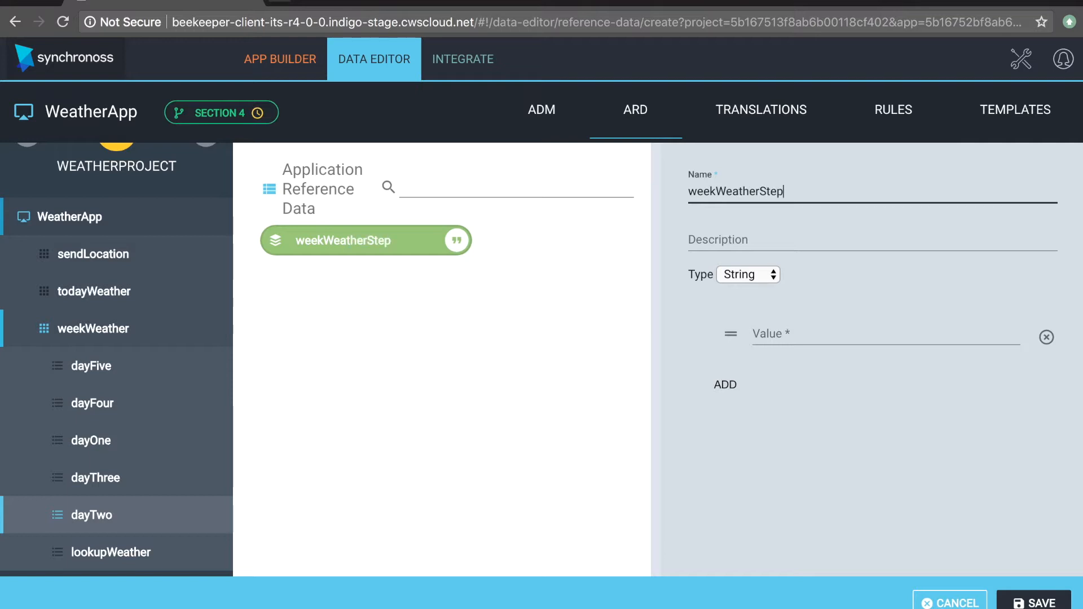
text(s)
key(Tab)
text(Steps of the week)
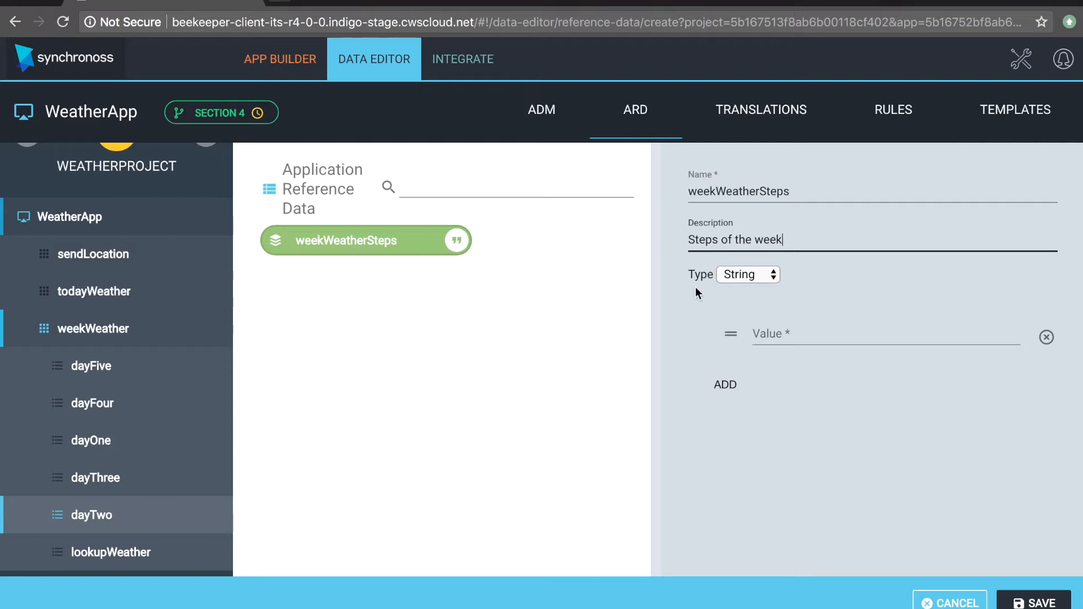
click(737, 274)
click(740, 273)
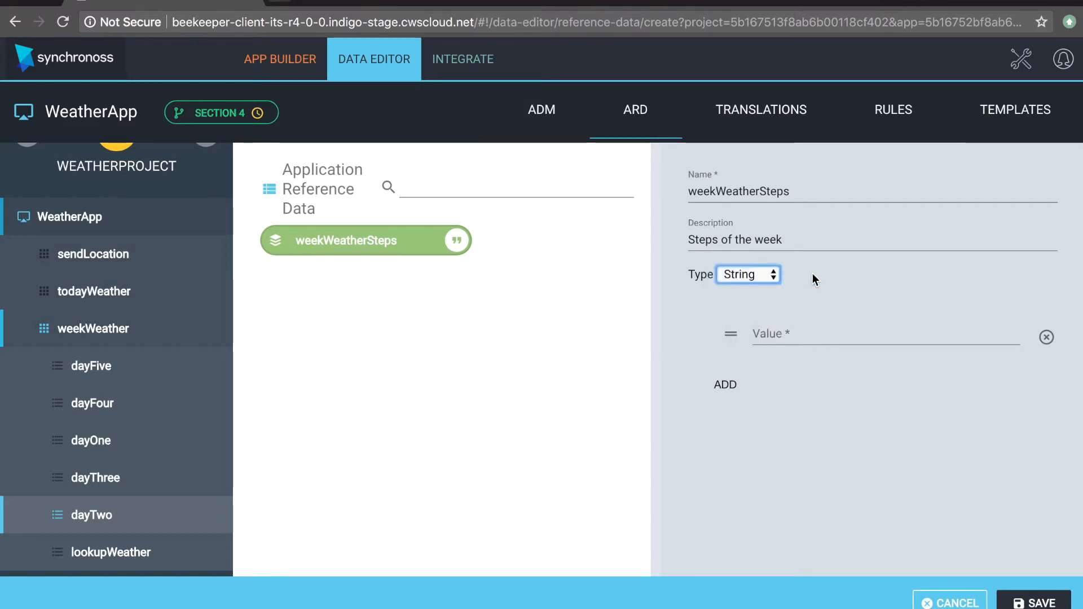
Step: Enter the values "Day Three Weather" and "Day Five Weather" in the weekWeatherSteps list
click(797, 334)
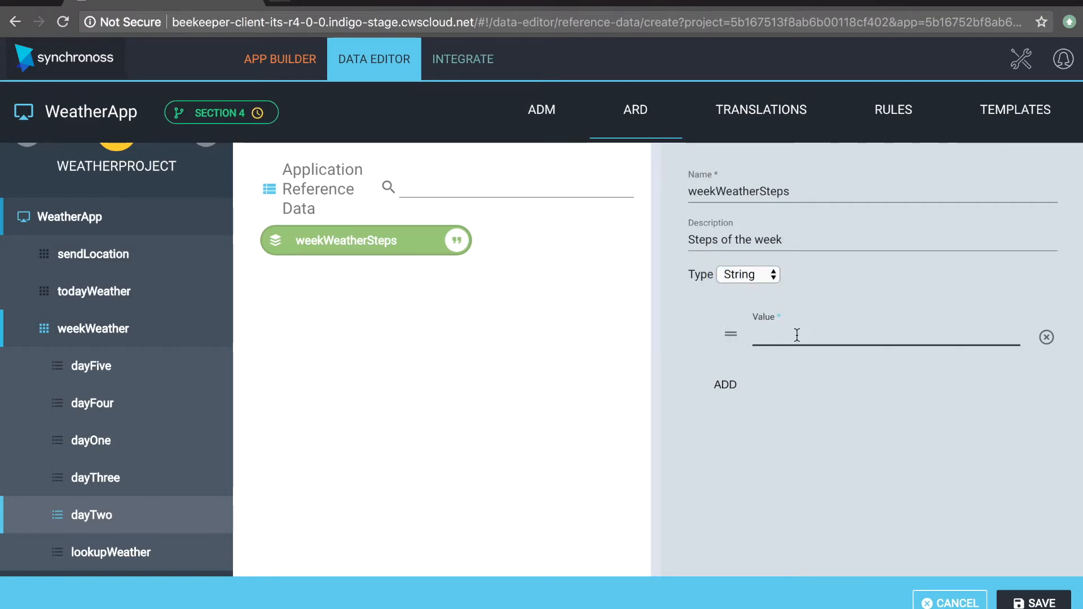
text(Day Three Weather)
click(731, 389)
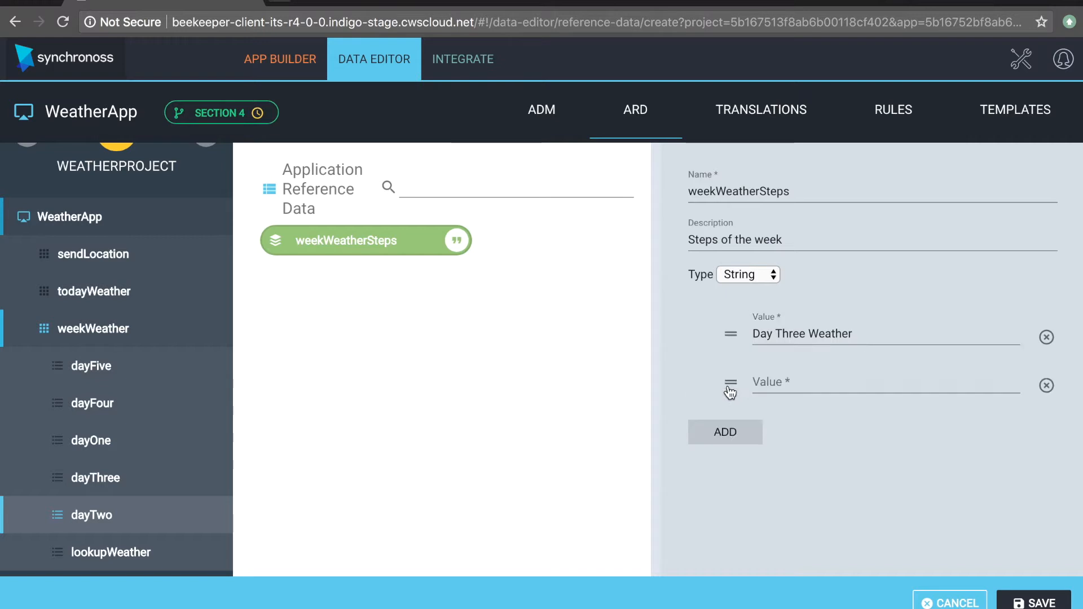
click(805, 379)
text(Day)
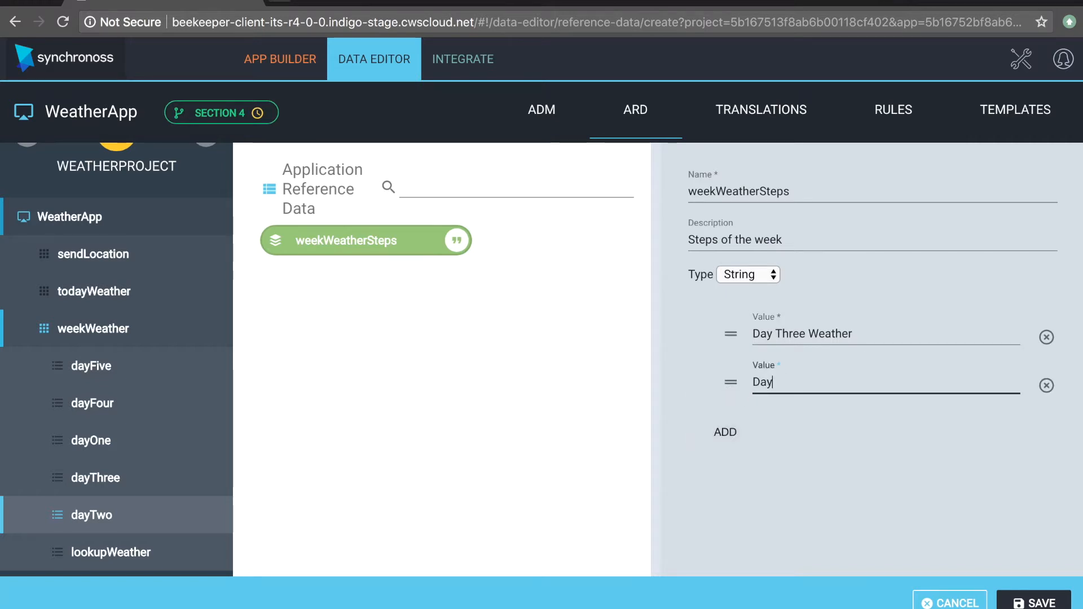
text( Five Weather)
Step: Add the value "Day Four Weather", place it between Day Three and Day Five, and save the weekWeatherSteps list
click(732, 444)
click(801, 427)
text(D)
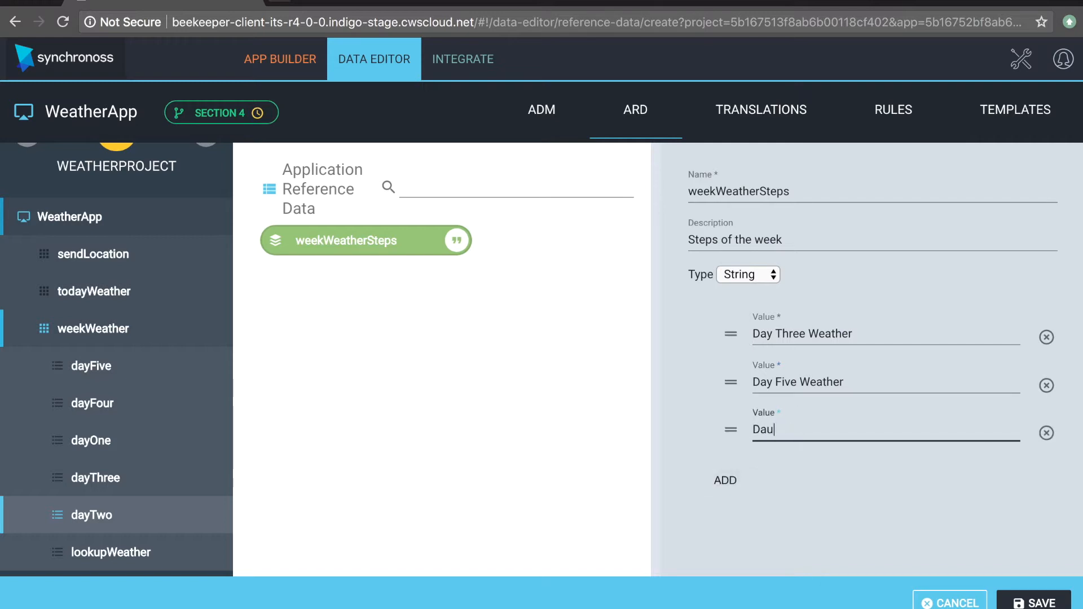
text(ay )
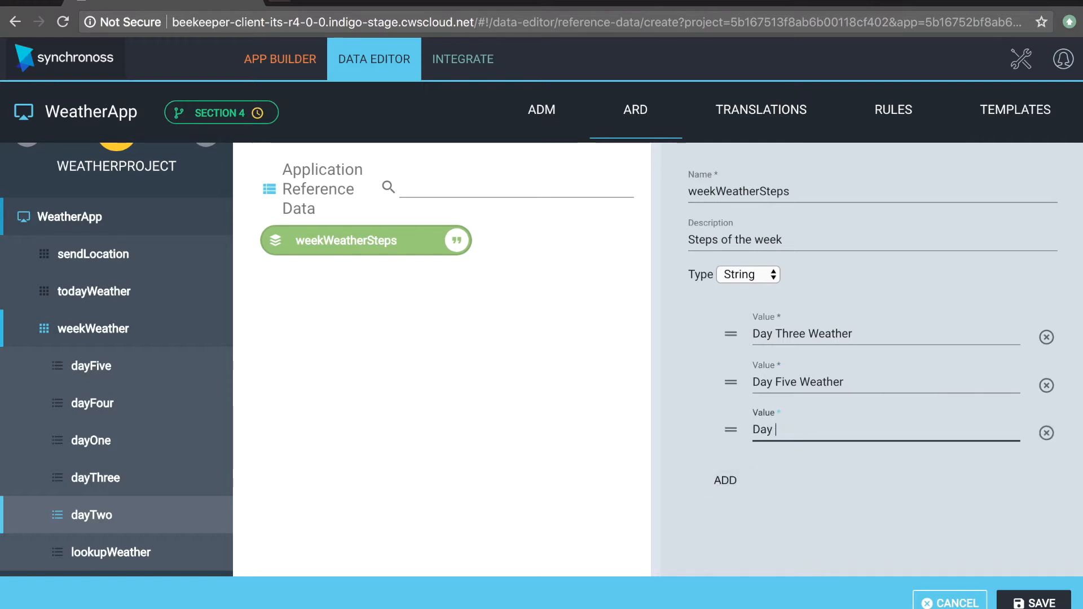
text(Four Weather)
drag(732, 432, 730, 386)
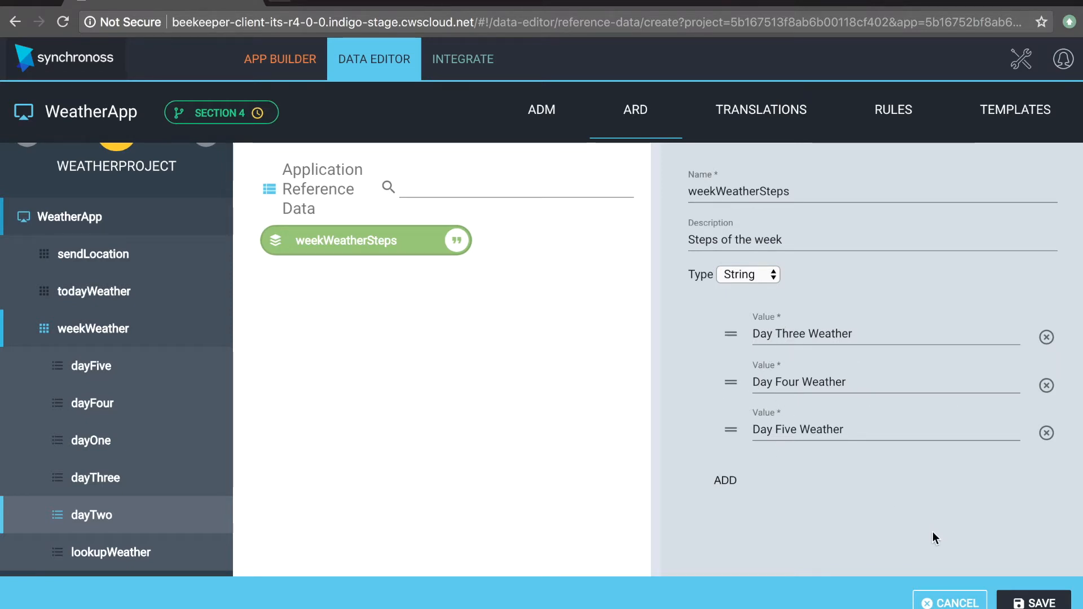
click(1032, 602)
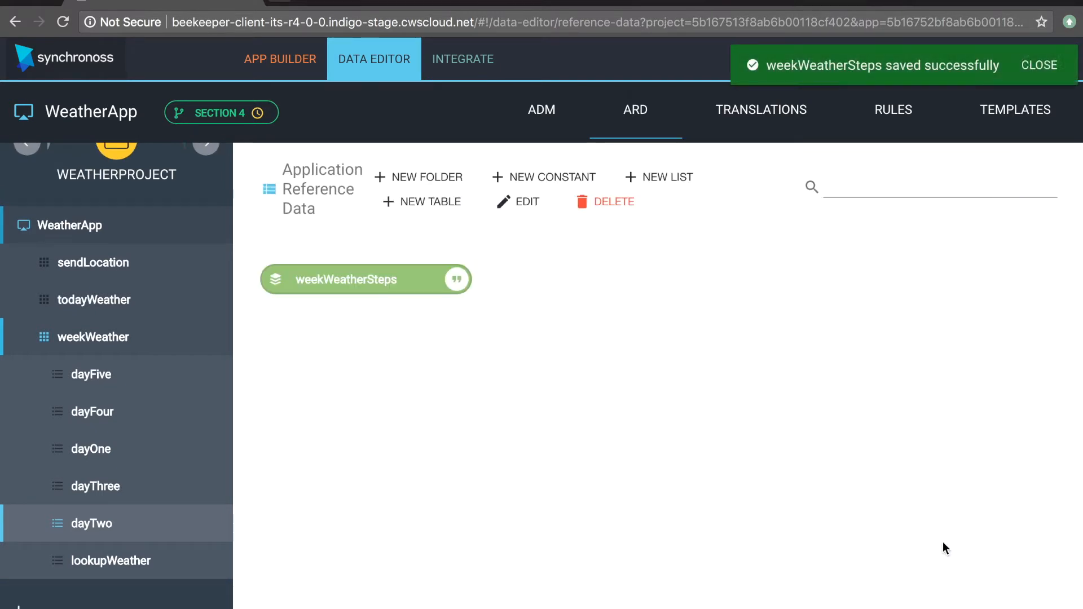
Step: Edit the goToDay property in the Application Data Model and enable its Enumeration validation
click(558, 119)
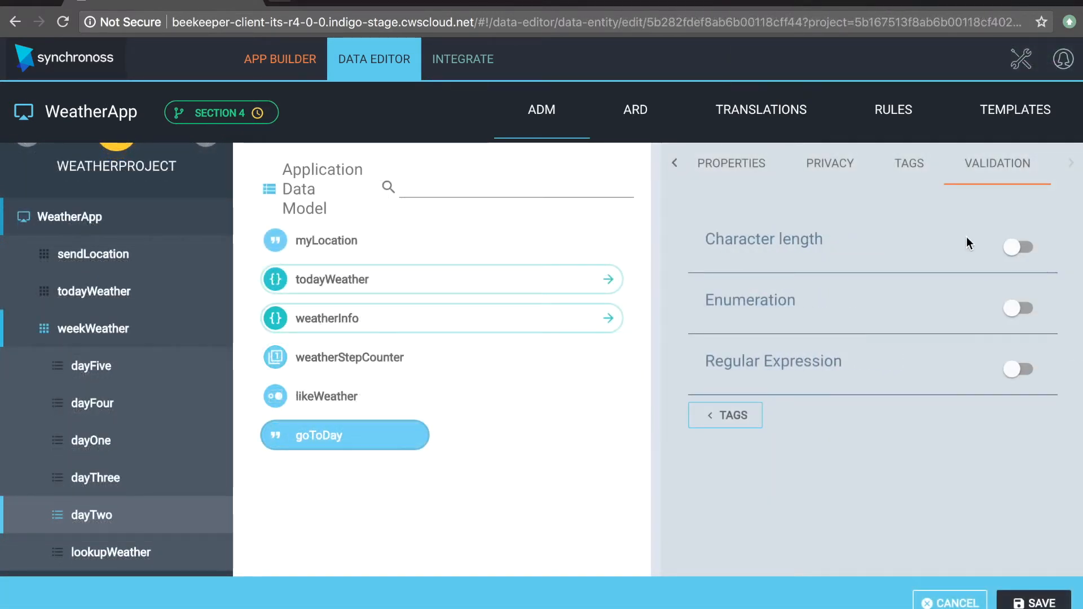
click(1002, 306)
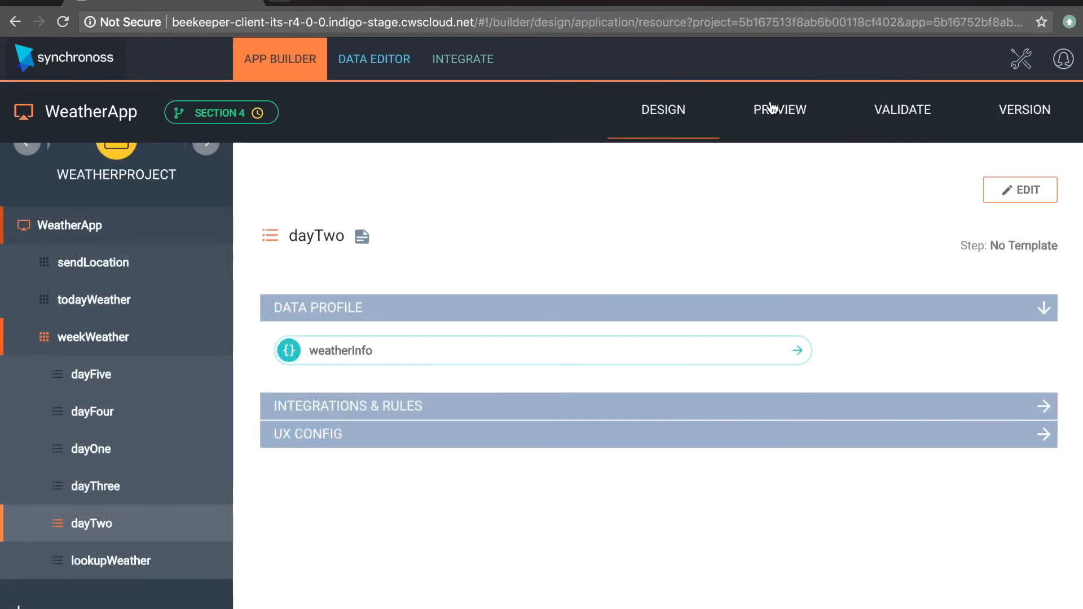
Step: Preview the weekWeather flow, submit dayOne with likeWeather checked, and open the dayTwo step
click(777, 110)
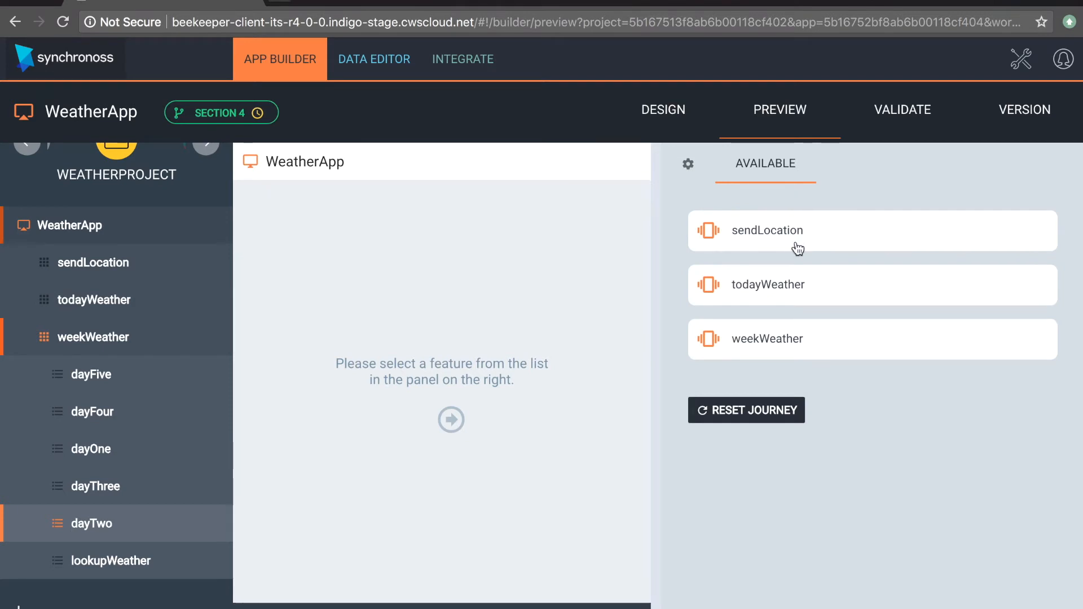
click(764, 341)
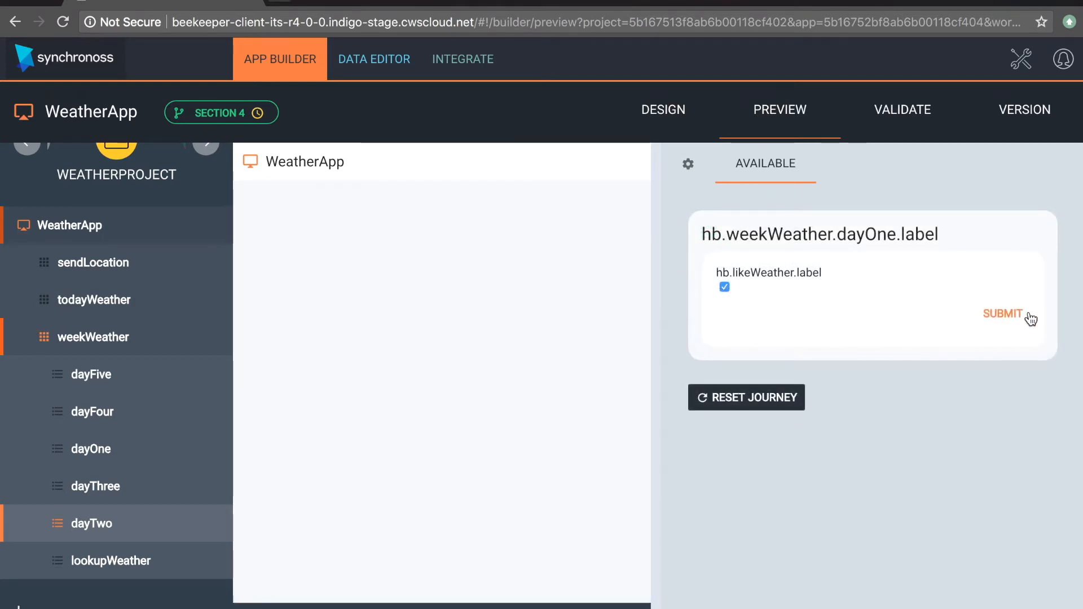
click(1010, 315)
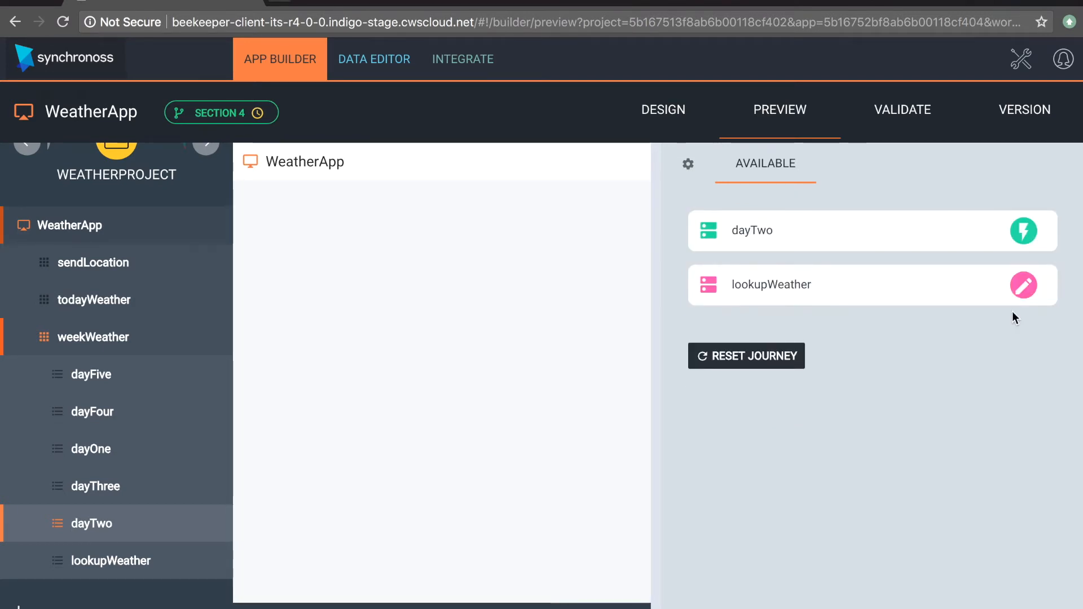
click(916, 248)
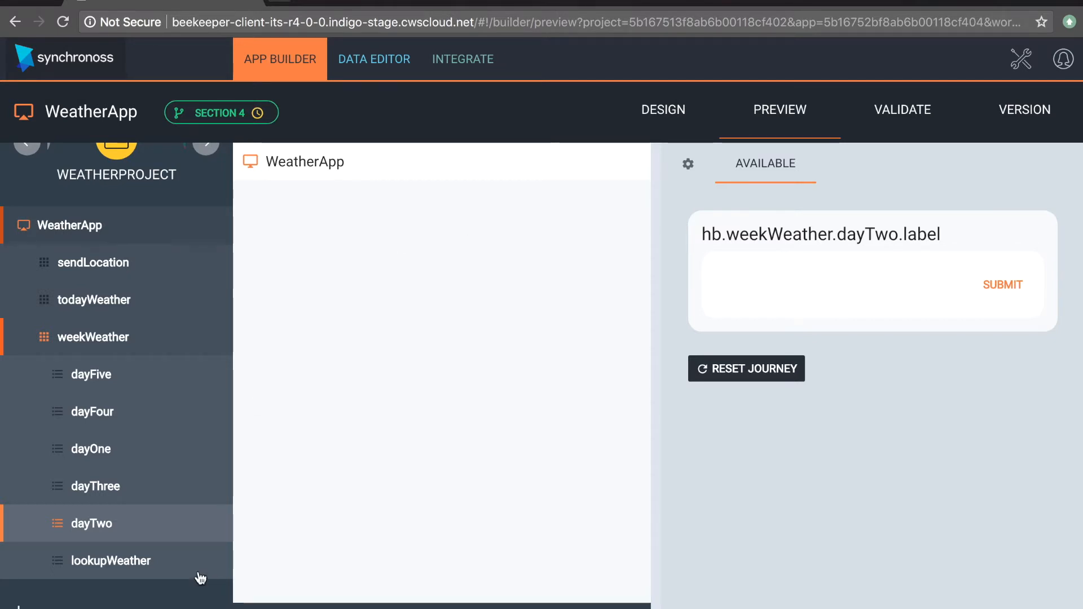
Step: Add the goToDay property from the ADM Library to dayTwo's data profile and save the step
click(152, 530)
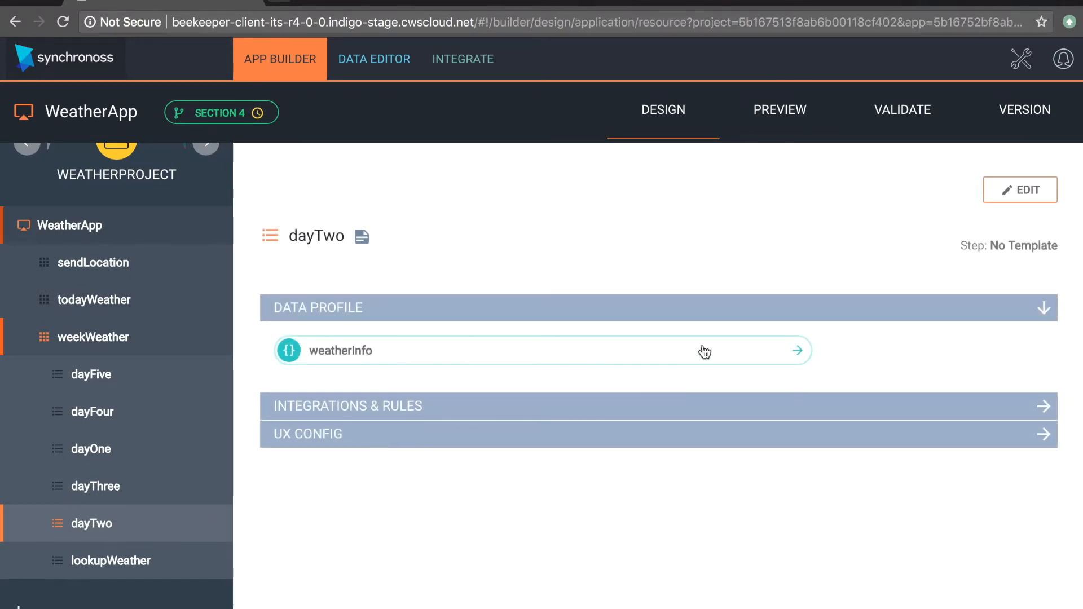
click(700, 351)
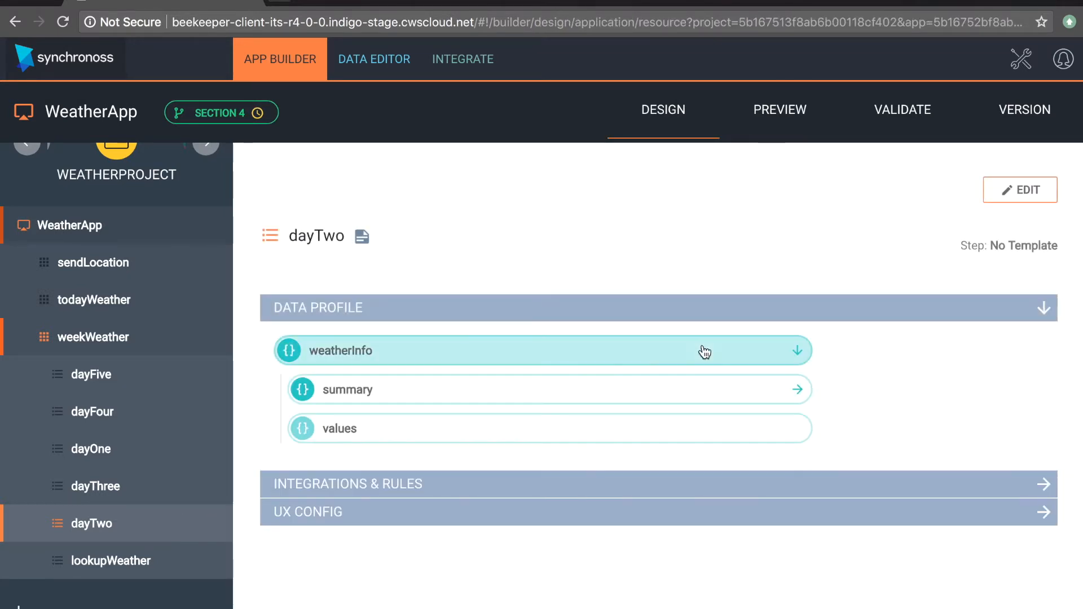
click(1010, 195)
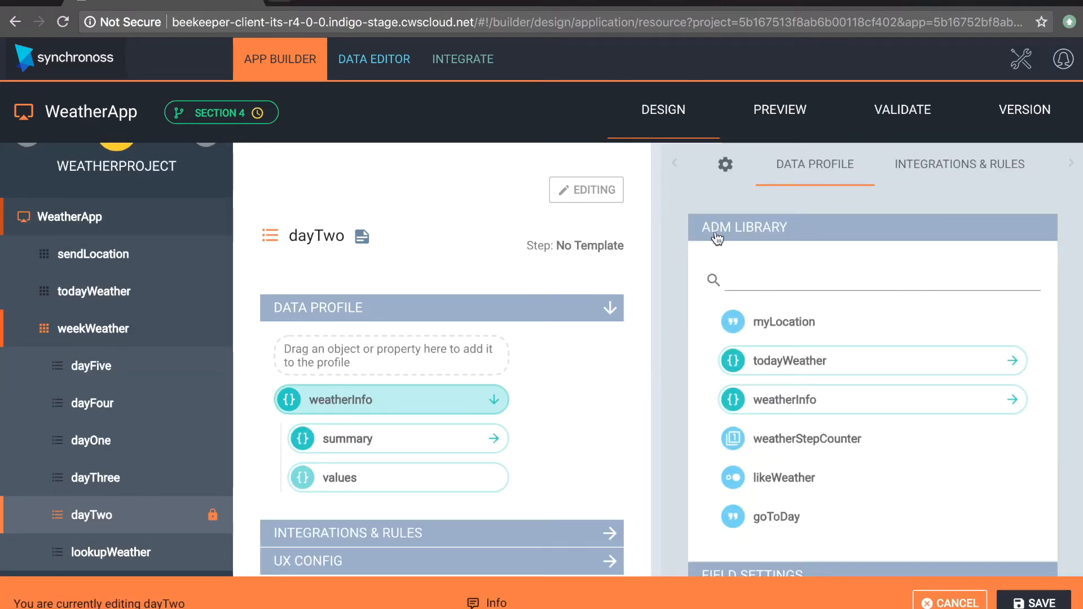
drag(788, 530, 405, 493)
Step: Preview the weekWeather flow again and submit lookupWeather with "Acton" as the location
click(788, 131)
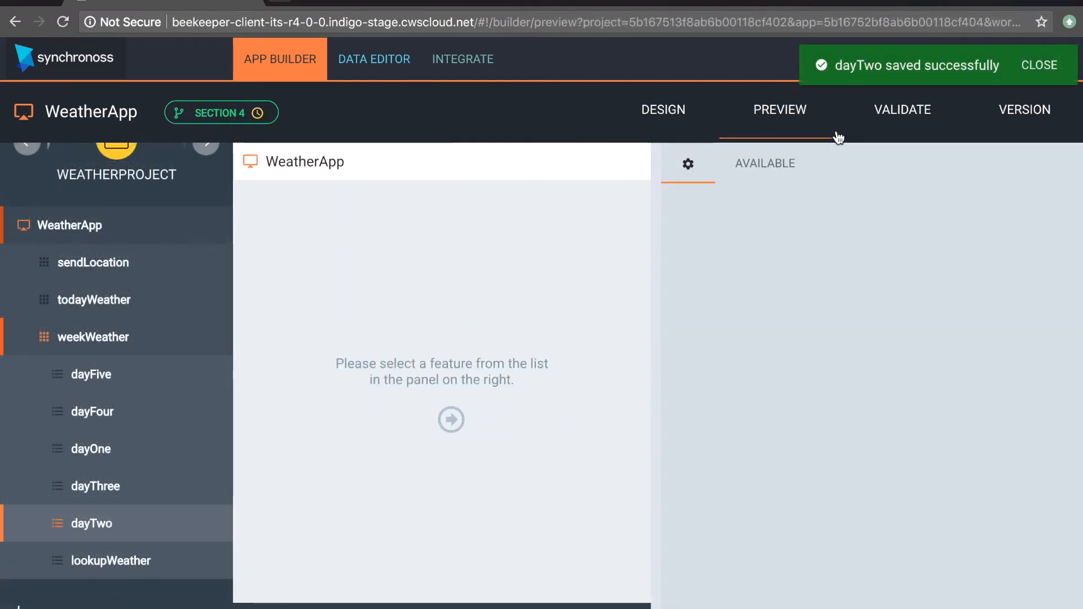
click(769, 349)
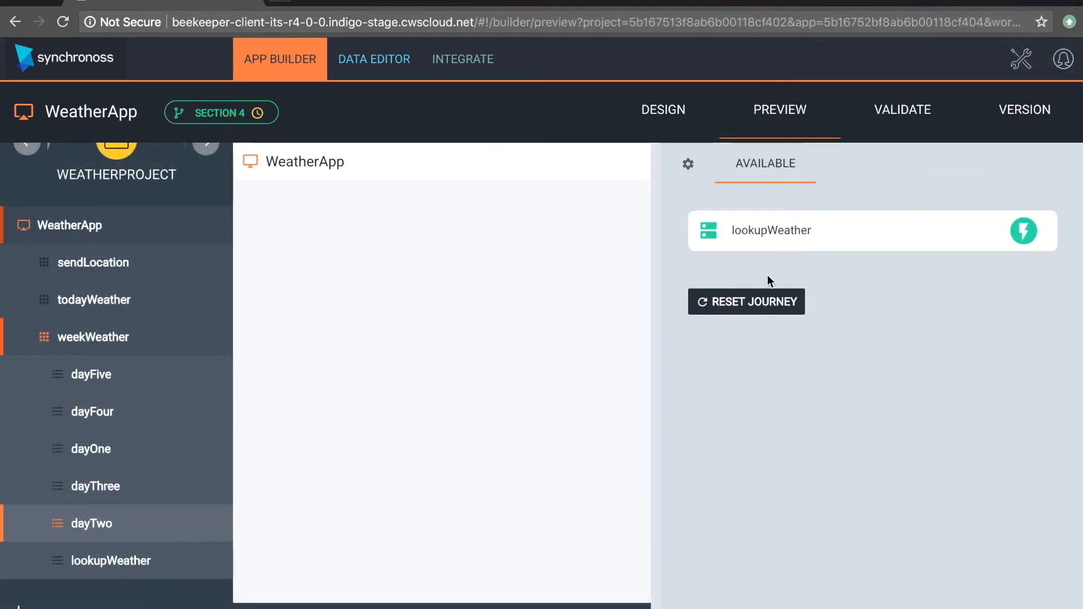
click(771, 232)
click(768, 302)
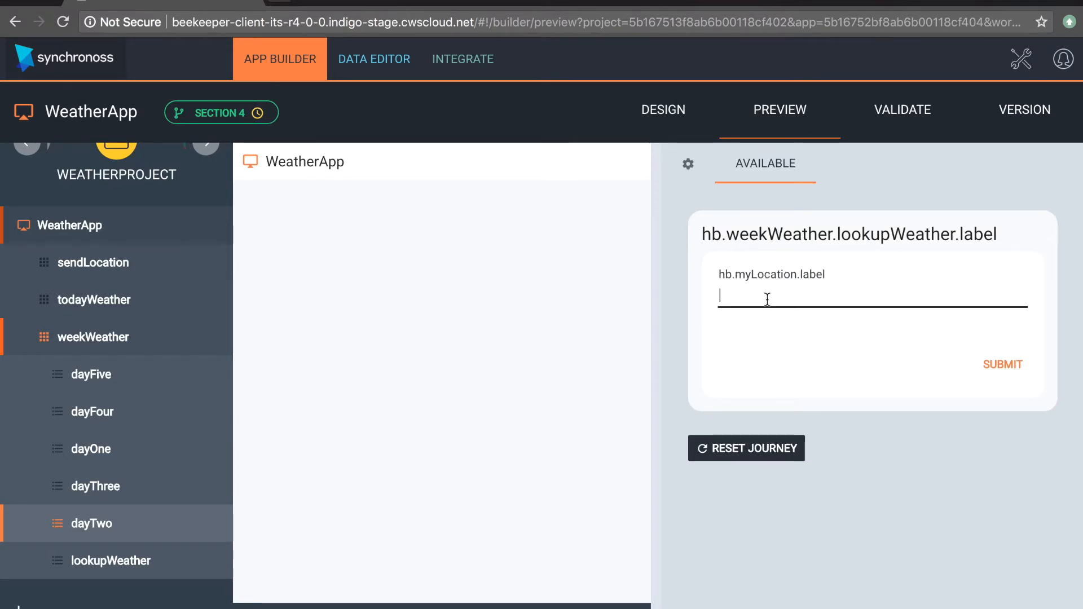
text(Acton)
click(1002, 364)
Step: Test dayTwo by reviewing the goToDay options and submitting Day Three Weather, then open and submit dayThree
click(917, 247)
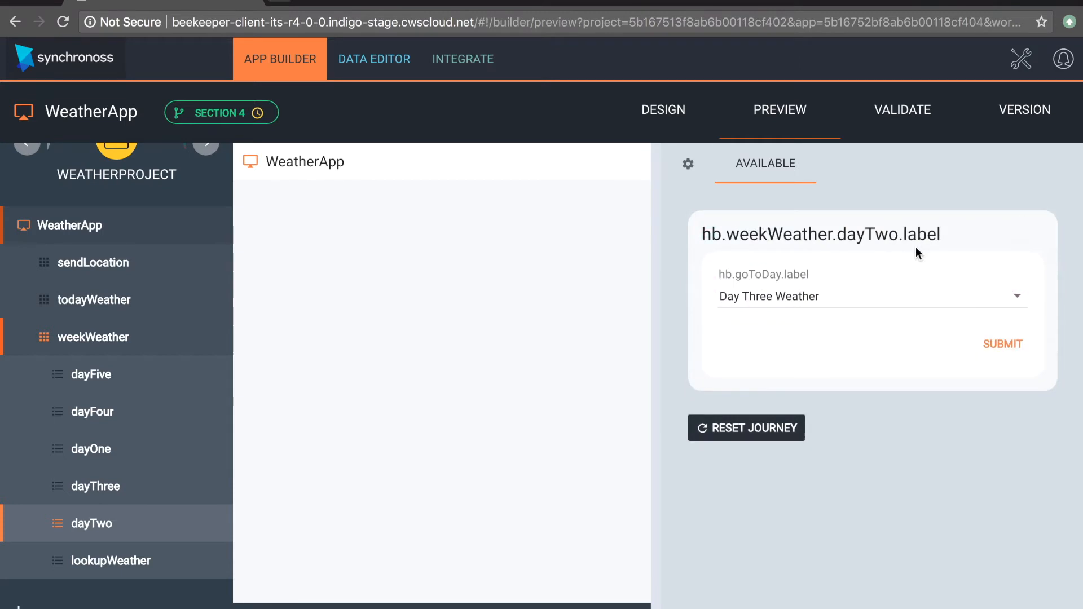
click(843, 296)
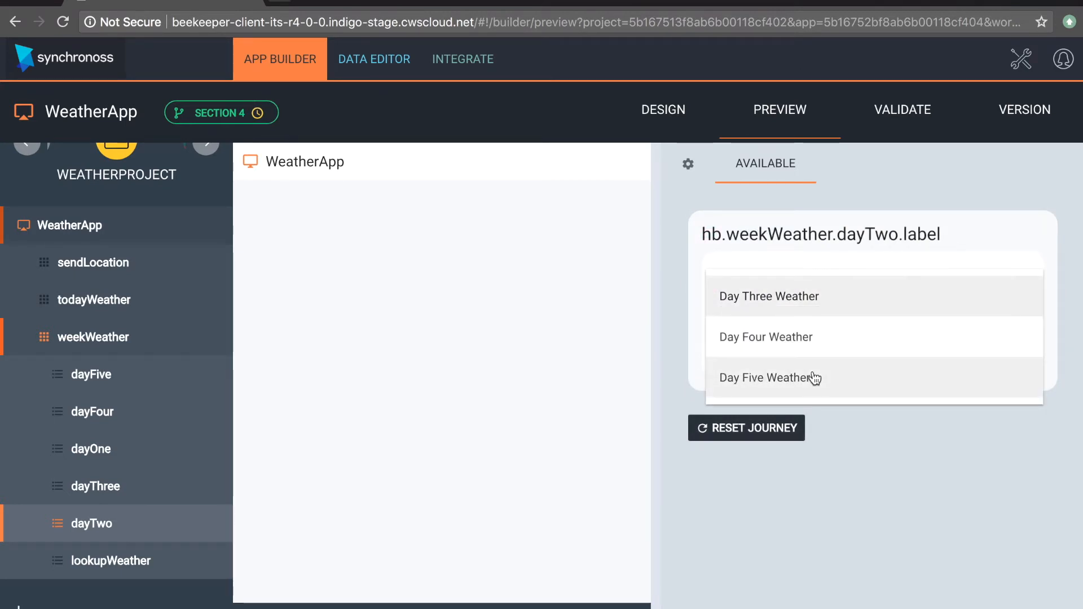
click(910, 447)
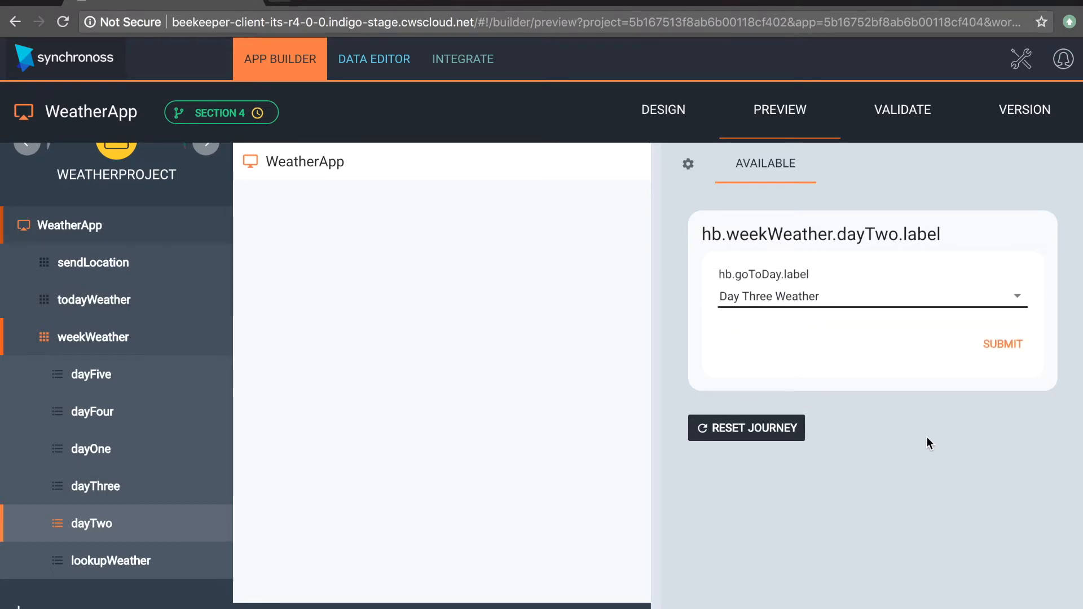
click(1002, 343)
click(870, 234)
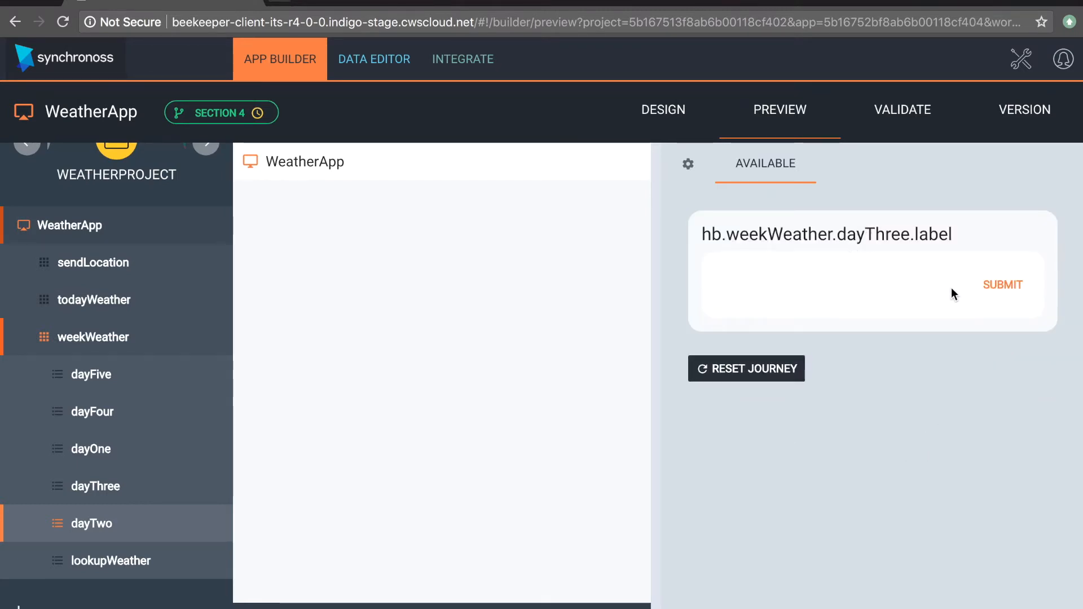
click(996, 286)
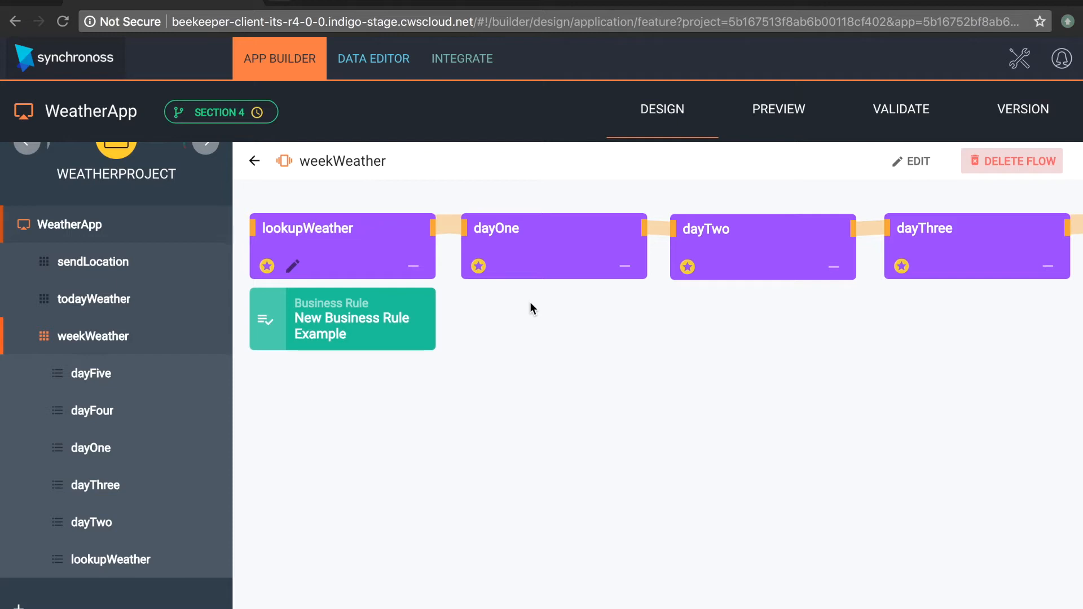
Step: Rename the business rule under lookupWeather in the weekWeather flow to "Set weatherStepCounter to 0"
click(346, 319)
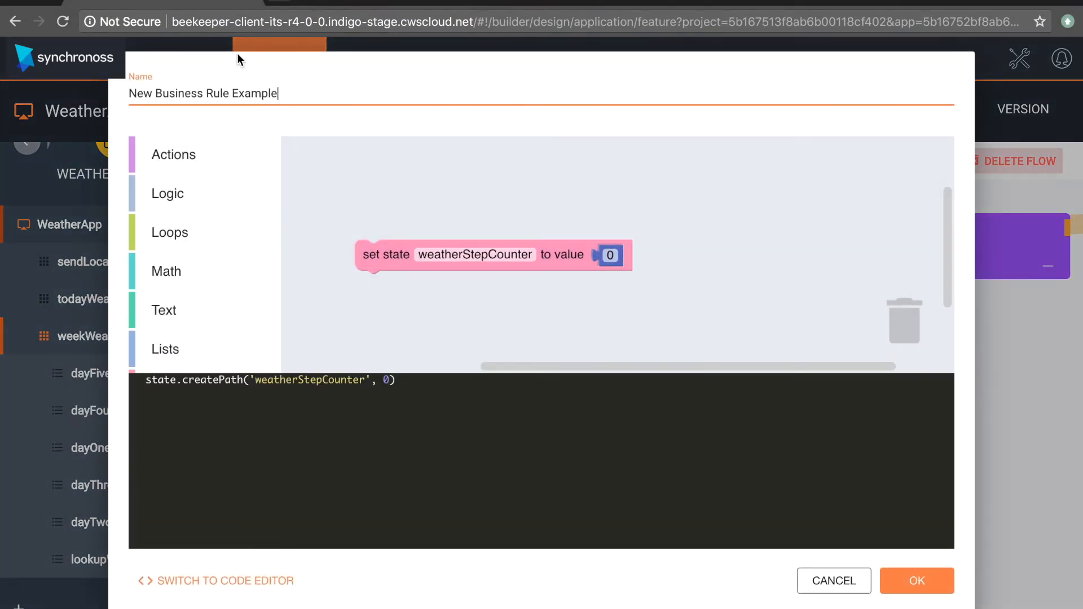
drag(286, 92, 26, 90)
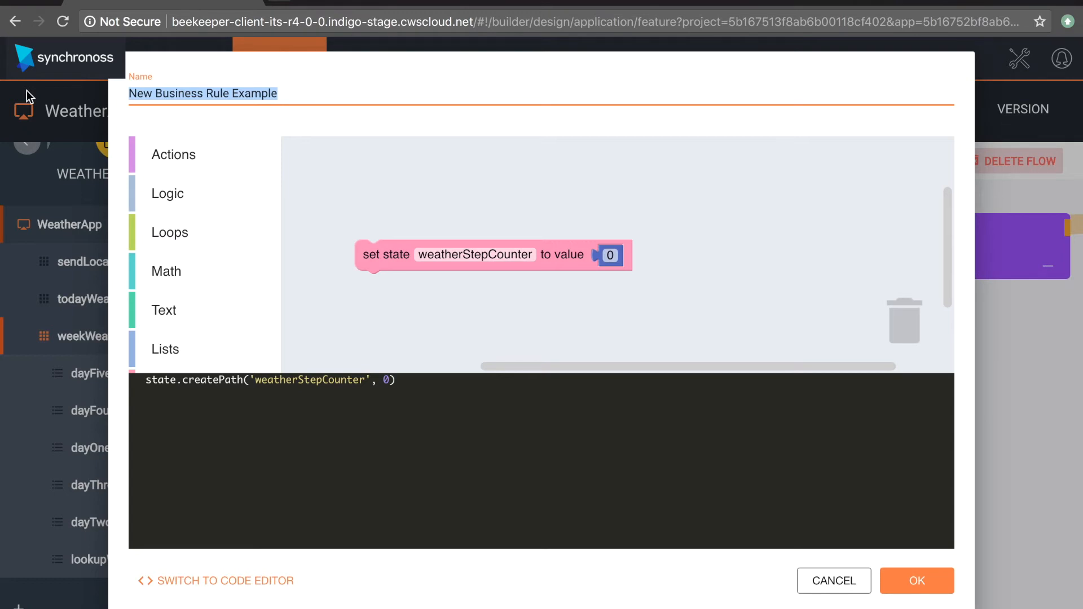
text(Set weatherS)
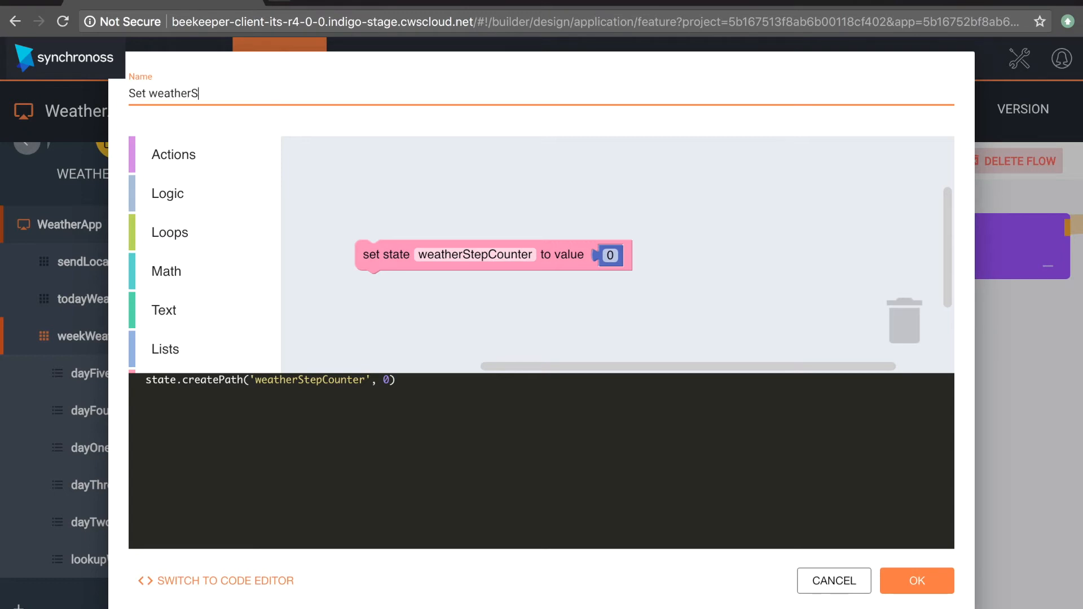
text(tepCounter)
click(939, 590)
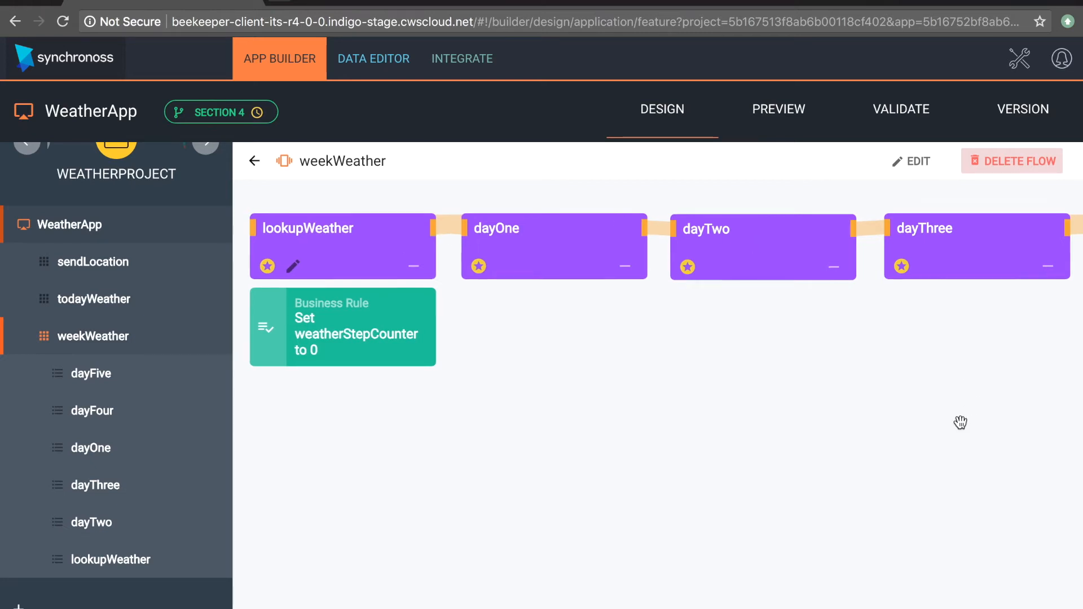
Step: Stack the dayThree, dayFour and dayFive steps vertically below dayTwo on the weekWeather flow canvas
scroll(961, 421, down, 2)
scroll(964, 422, down, 2)
drag(966, 423, 682, 468)
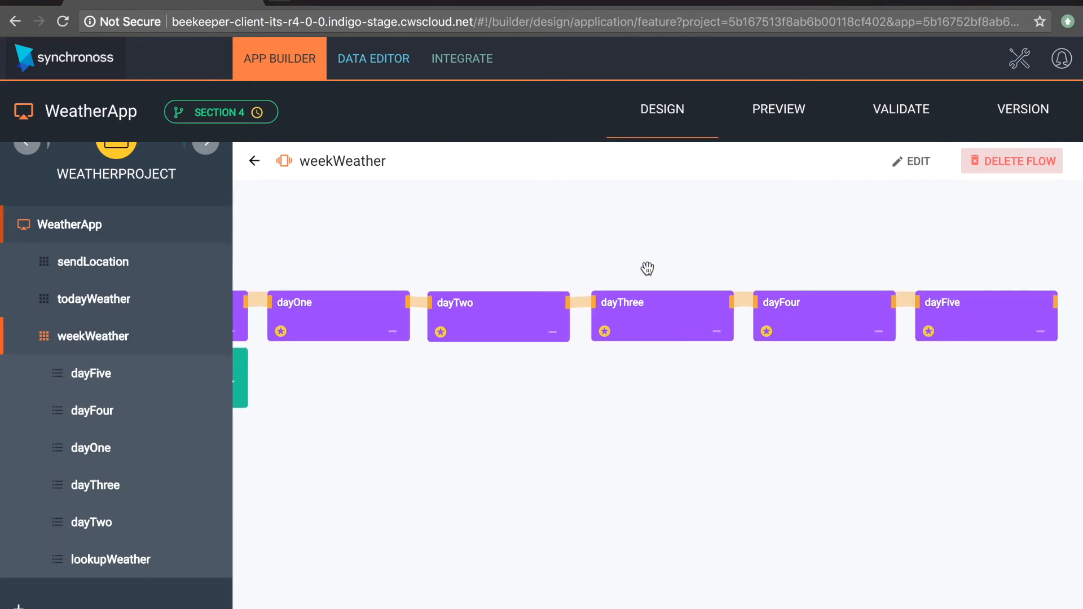
drag(653, 334, 560, 405)
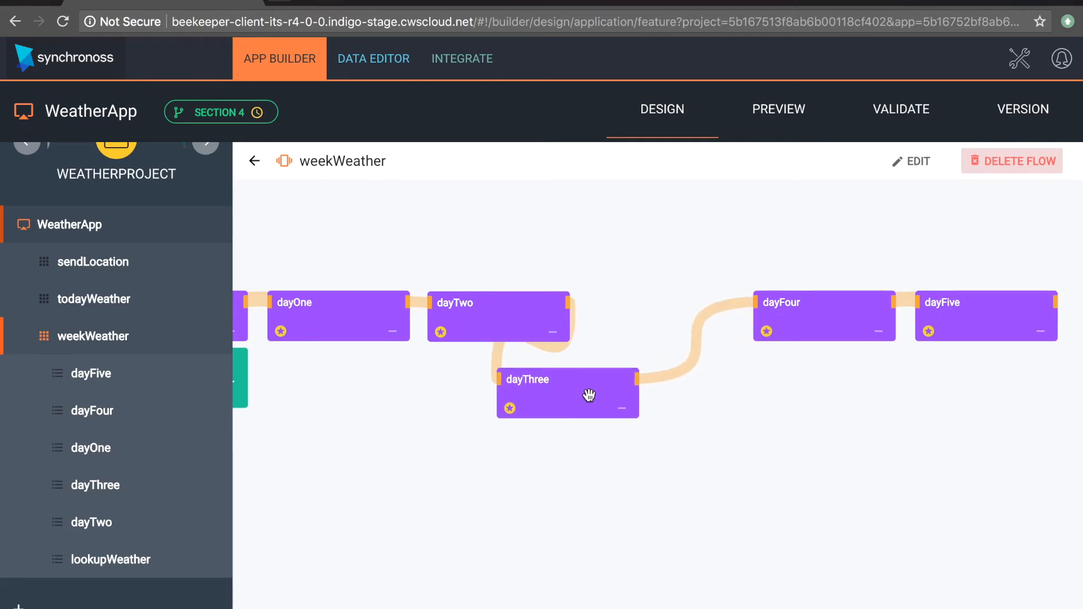
drag(829, 317, 580, 464)
drag(981, 300, 617, 521)
drag(974, 339, 559, 553)
click(476, 513)
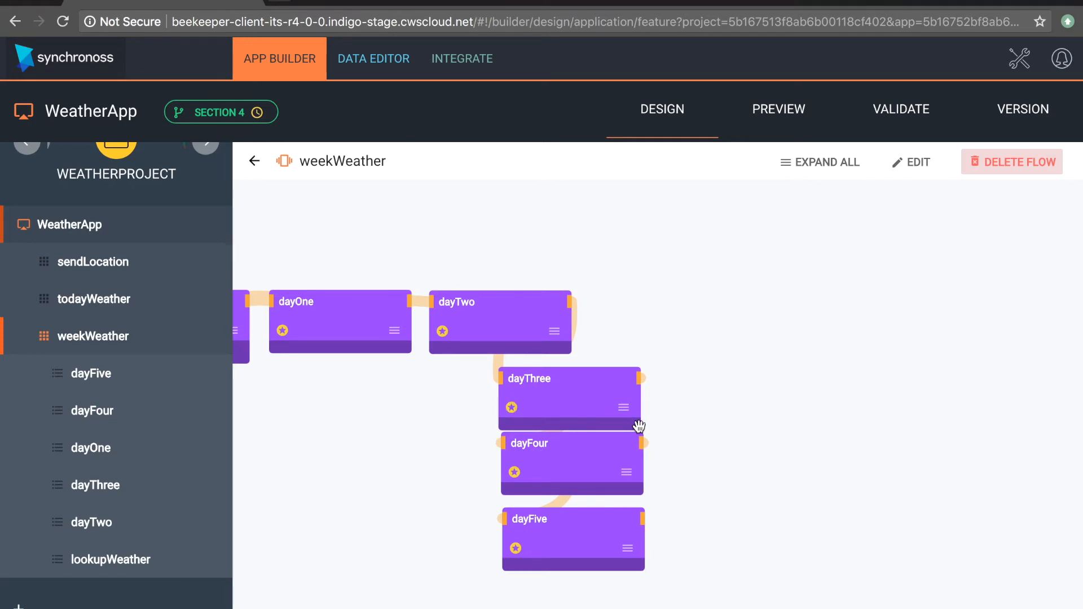
Step: Move dayFour out to the right of the stacked steps and shift dayThree slightly lower
drag(566, 452, 776, 466)
click(618, 481)
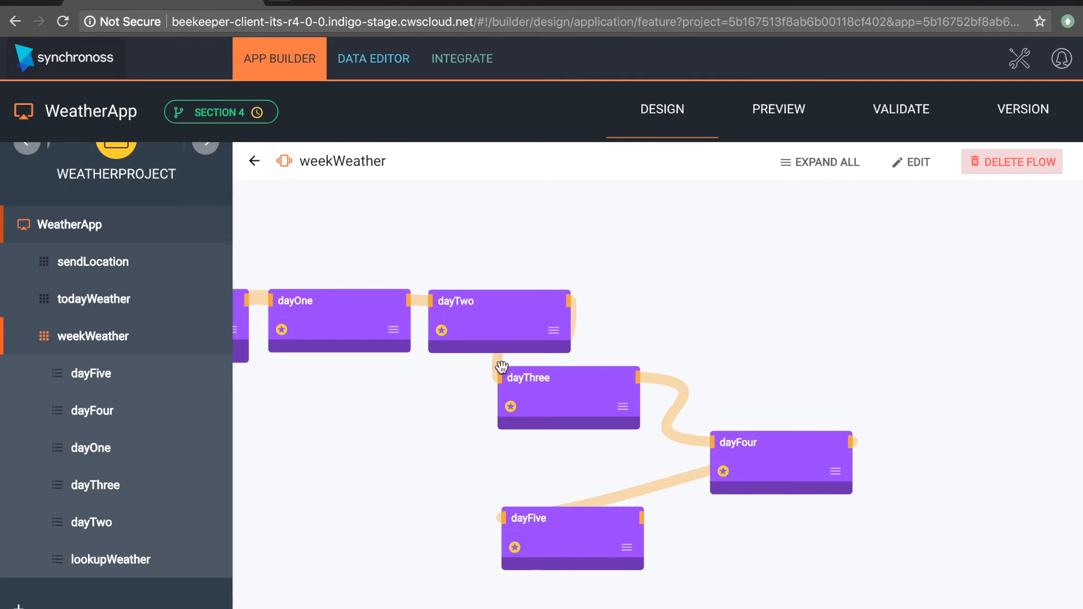
drag(538, 418, 542, 456)
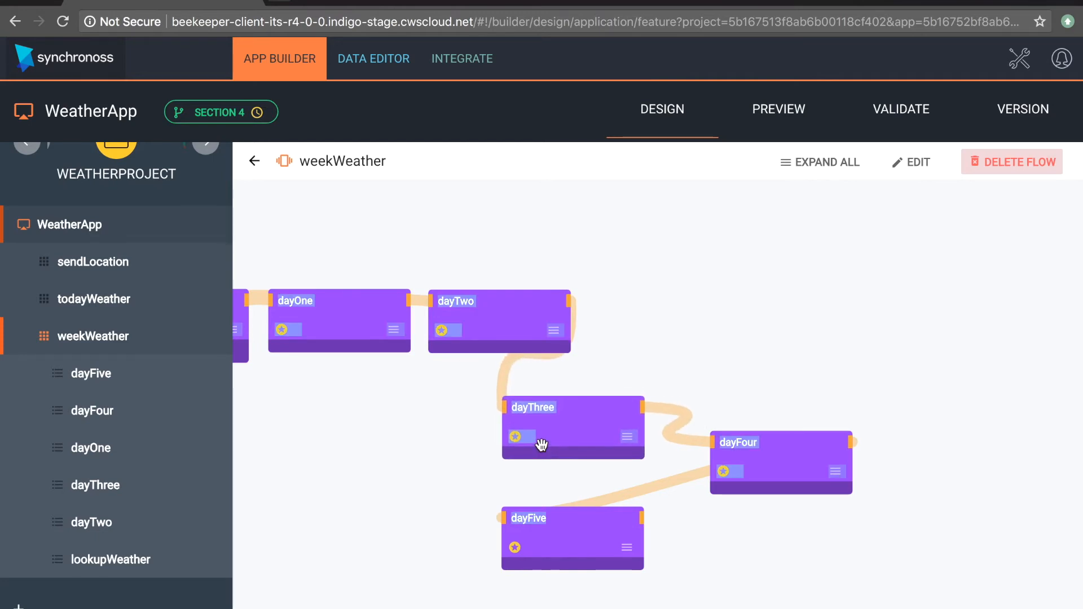
Step: Edit the weekWeather flow, remove the connections linking dayTwo, dayThree, dayFour and dayFive, and save the flow
click(911, 163)
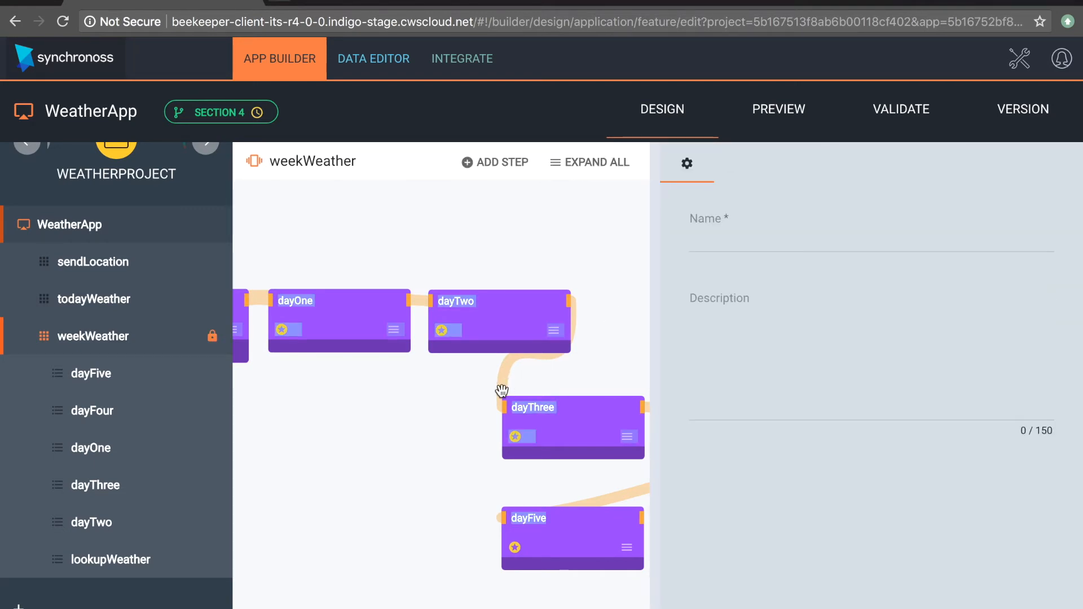
drag(591, 416, 288, 425)
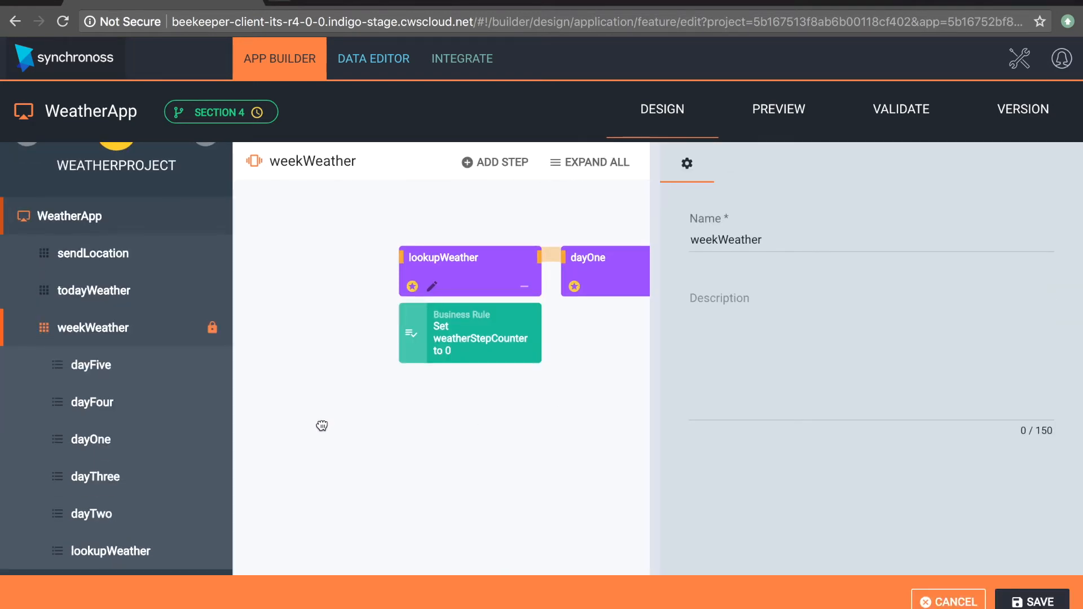
drag(391, 447, 239, 421)
drag(535, 377, 566, 491)
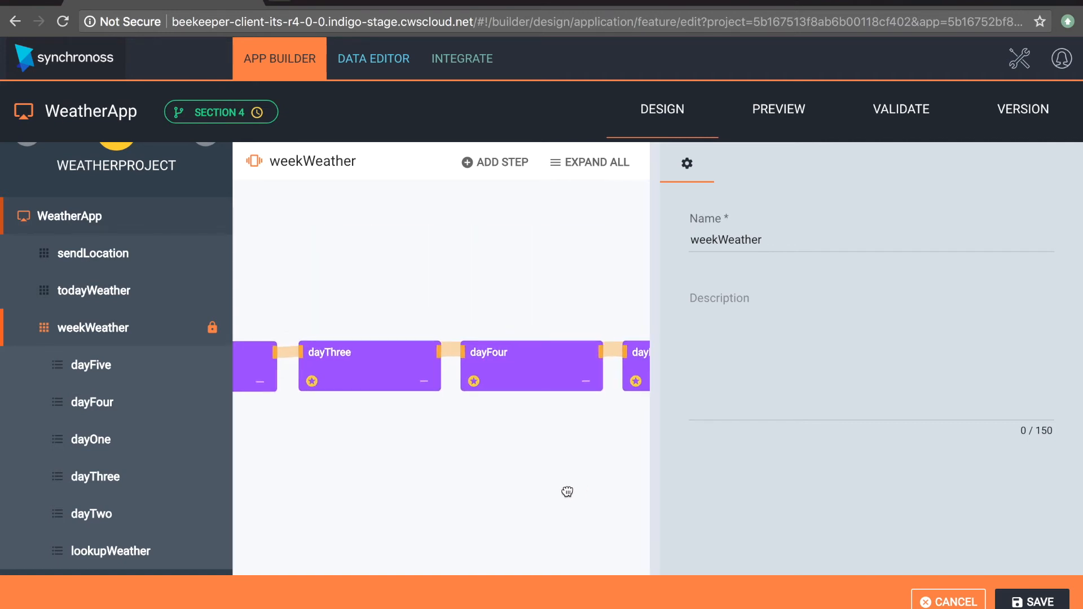
click(287, 354)
click(450, 354)
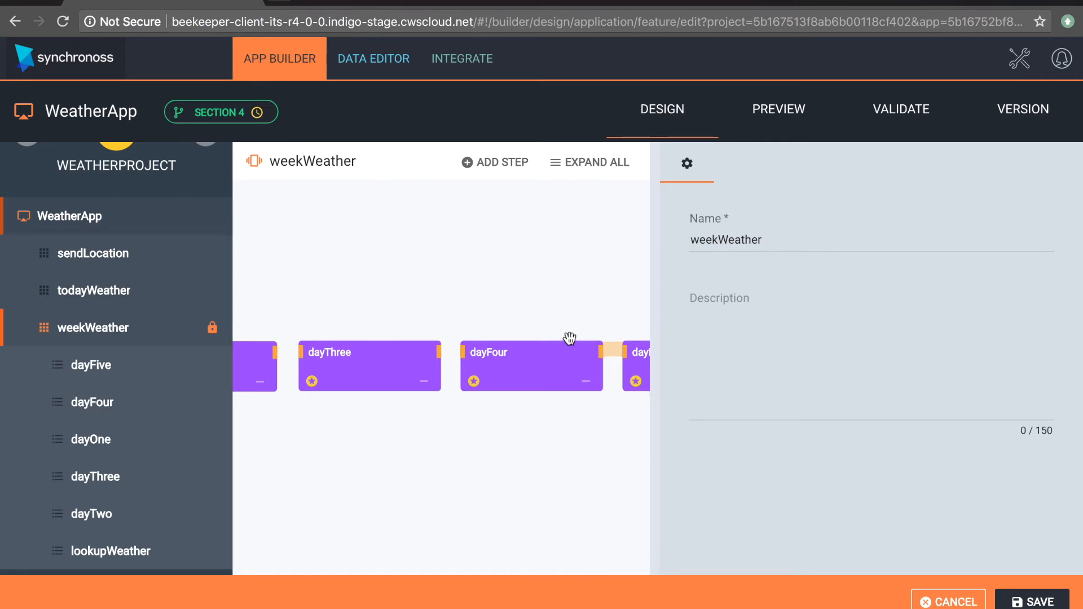
click(613, 354)
click(1042, 602)
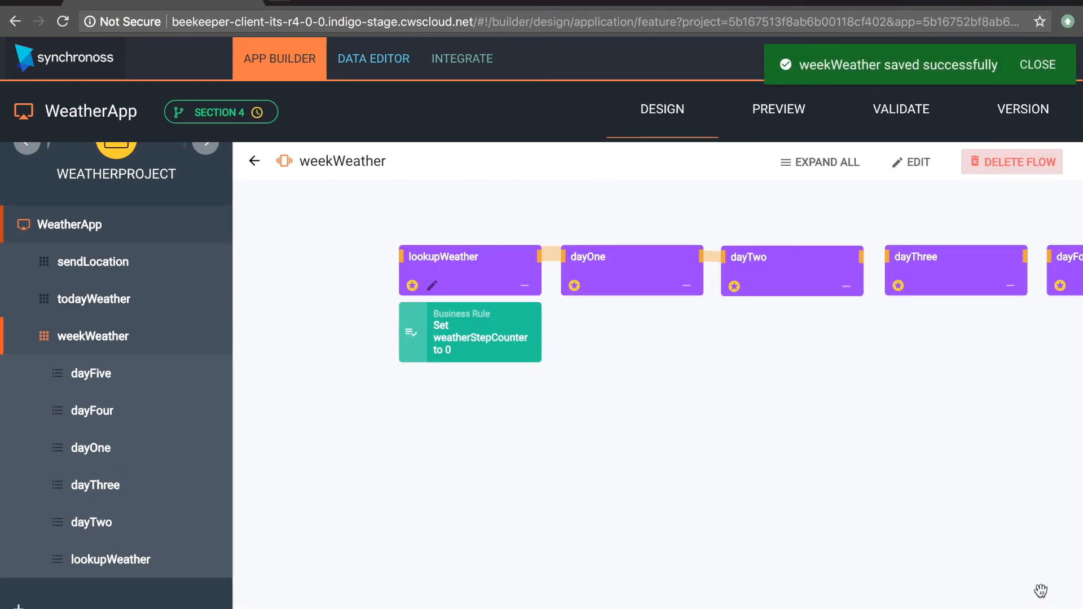
Step: Inspect the unlinked steps of the saved weekWeather flow and reopen the flow for editing
drag(1012, 478, 746, 492)
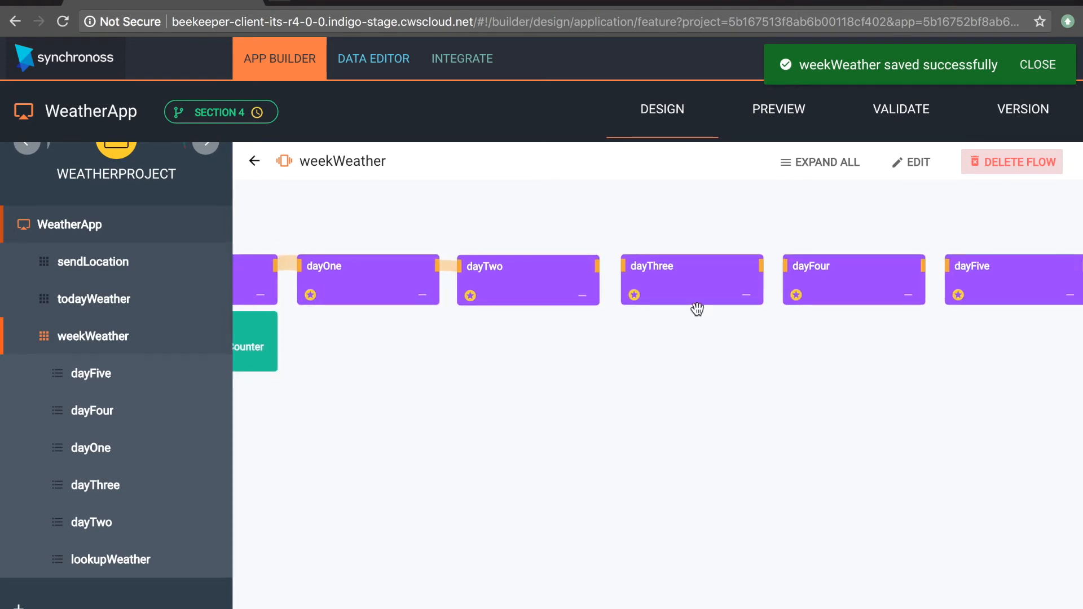
click(913, 163)
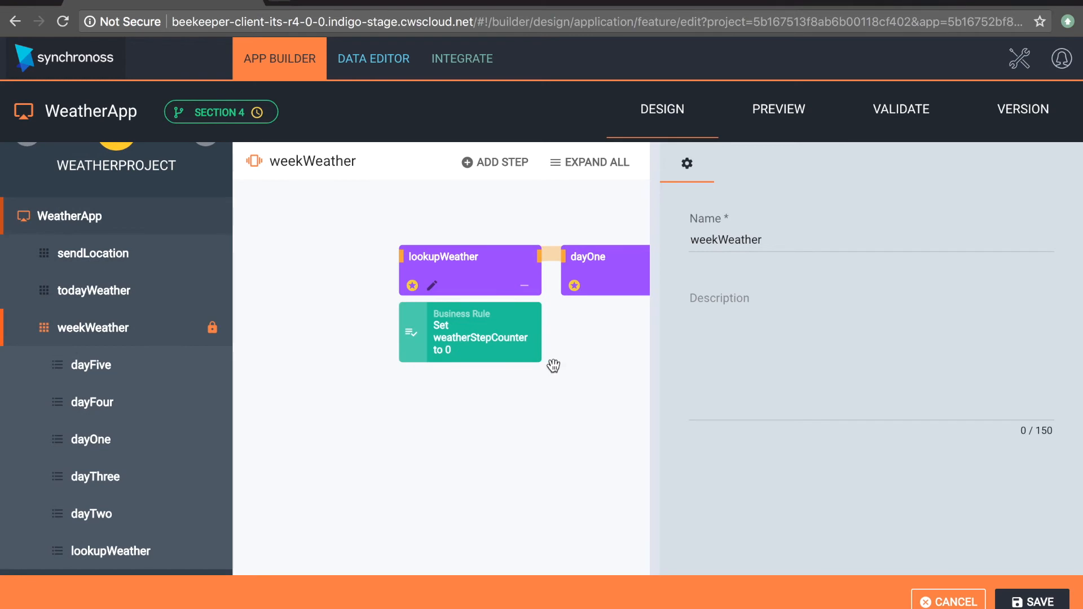
drag(554, 364, 324, 392)
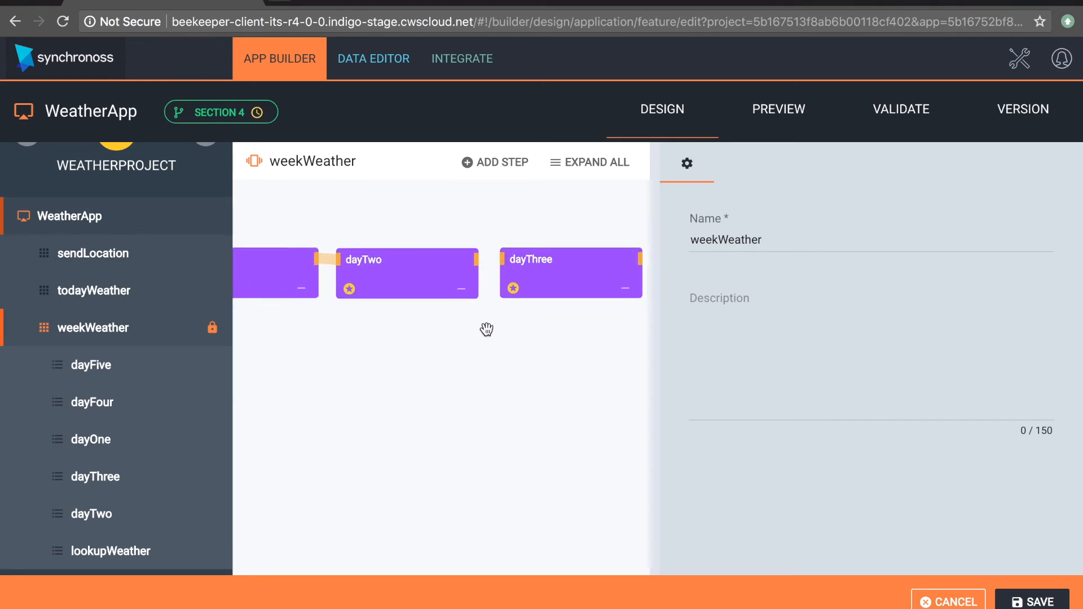
drag(496, 336, 374, 336)
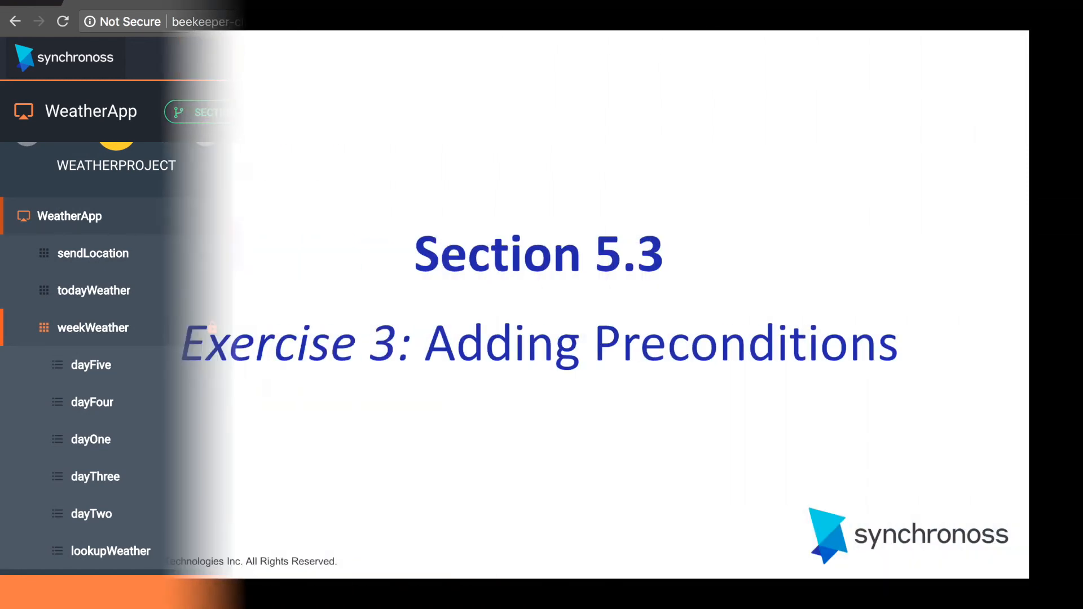